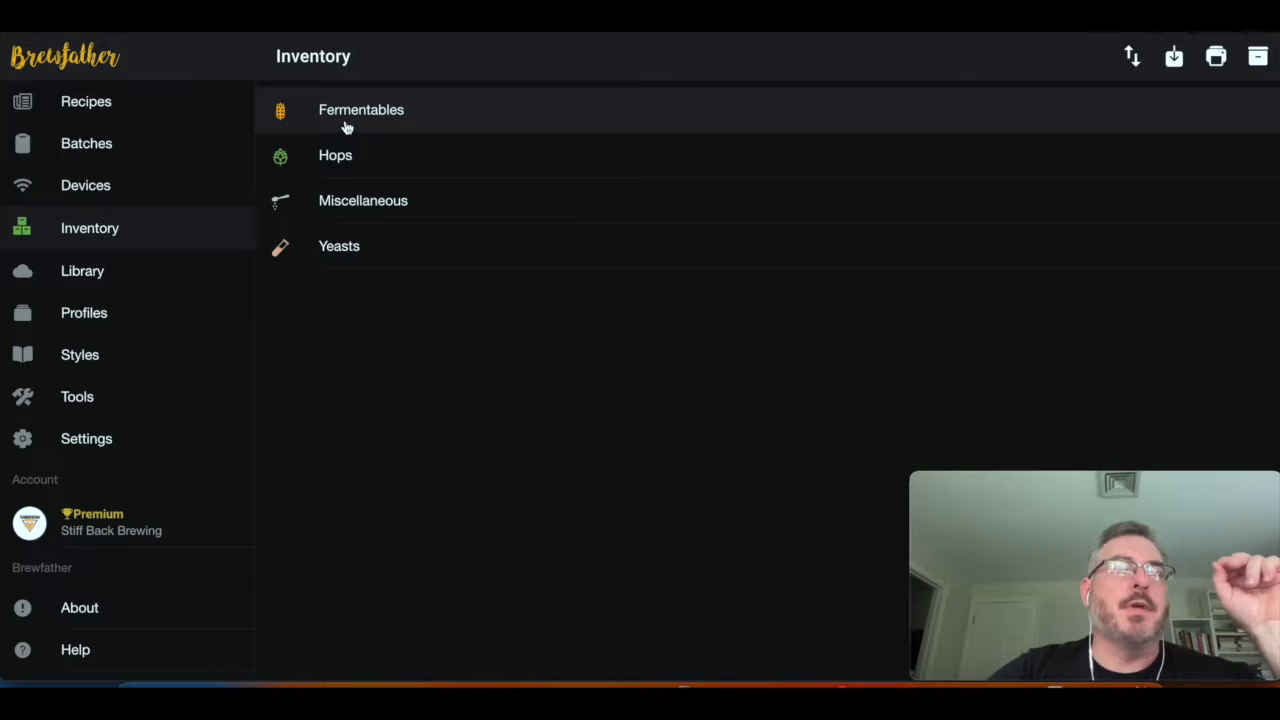
# Open the fermentables inventory and look through the listed malts and sugars with their amounts, costs, notes and lot locations
pyautogui.click(353, 117)
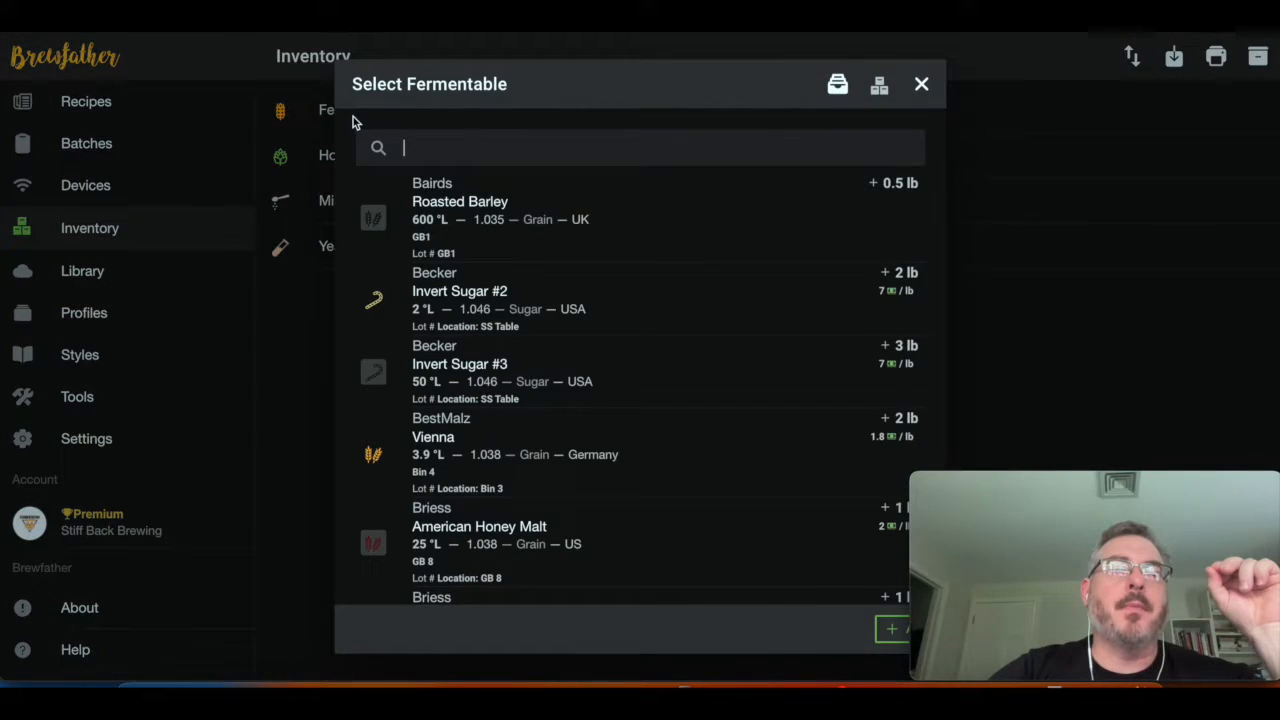
pyautogui.click(566, 90)
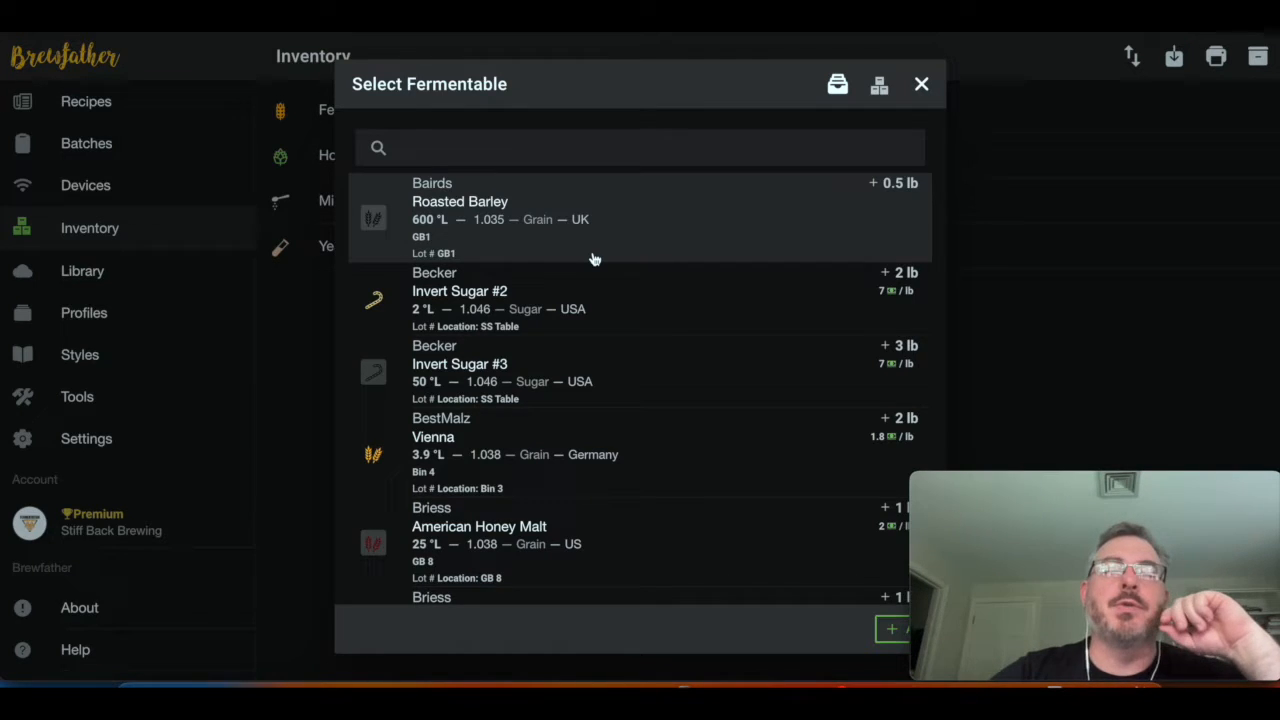
pyautogui.scroll(-3, 587, 241)
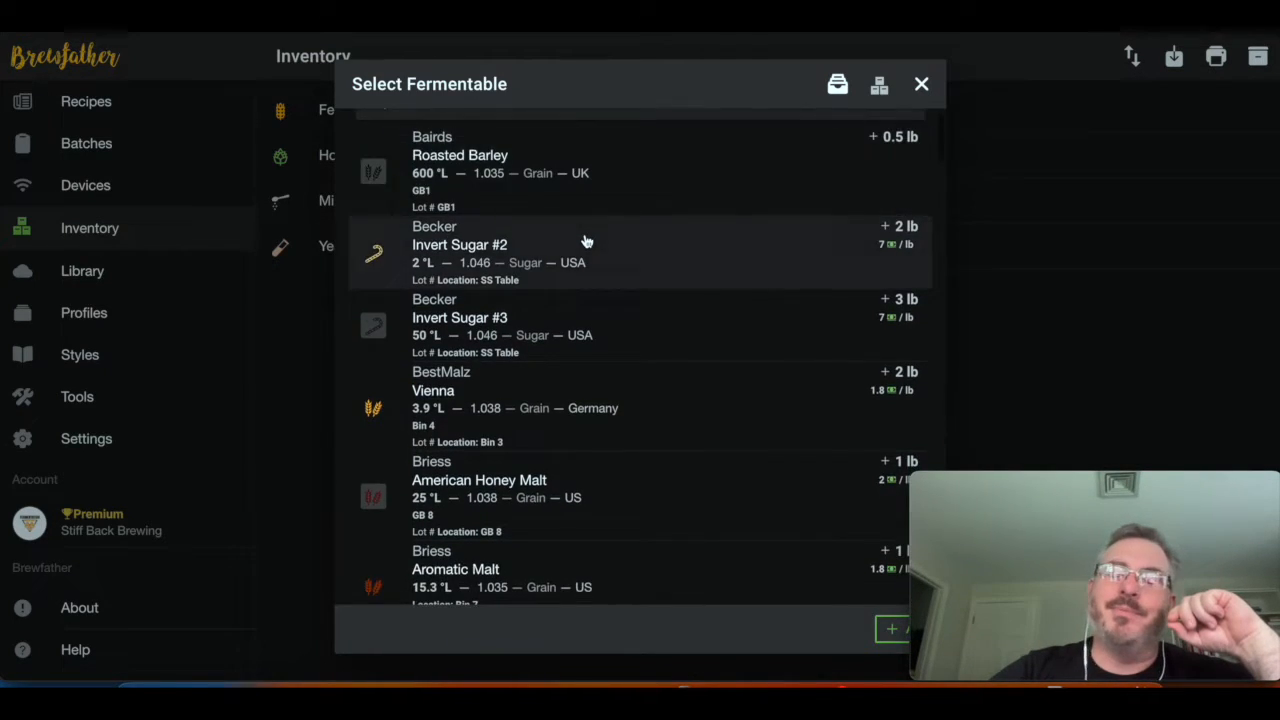
pyautogui.scroll(-1, 587, 241)
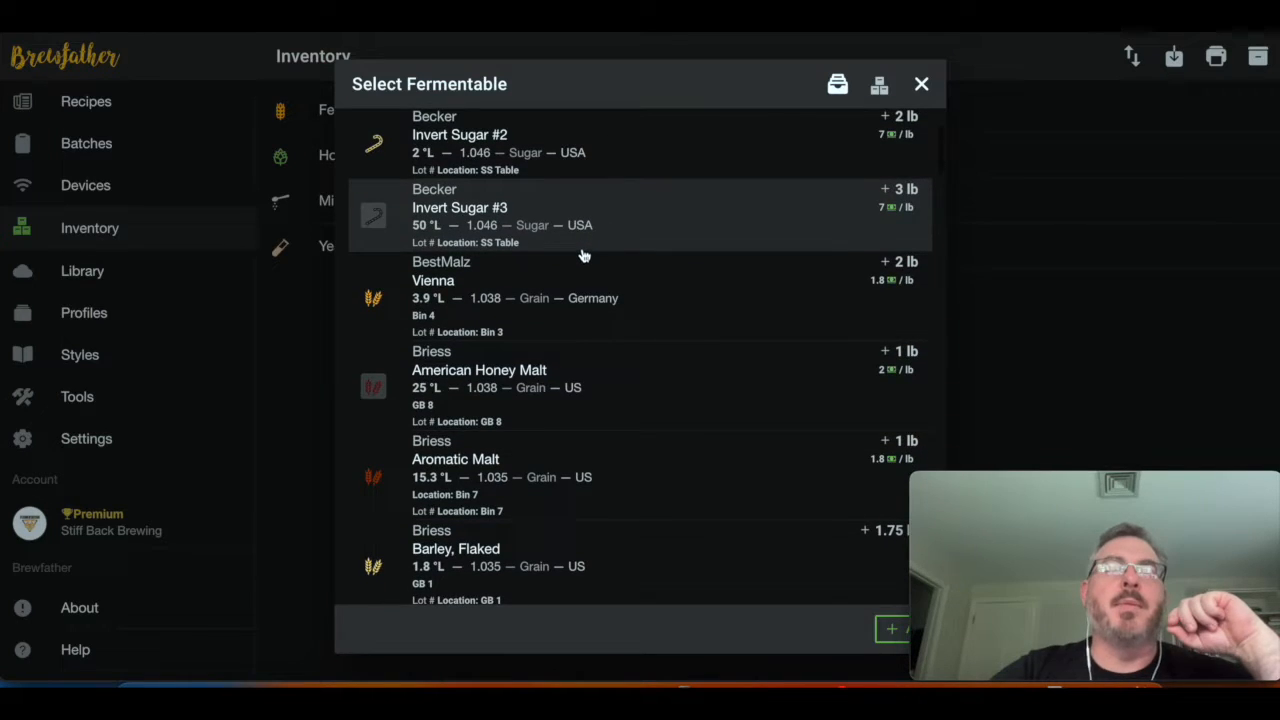
pyautogui.scroll(-1, 584, 256)
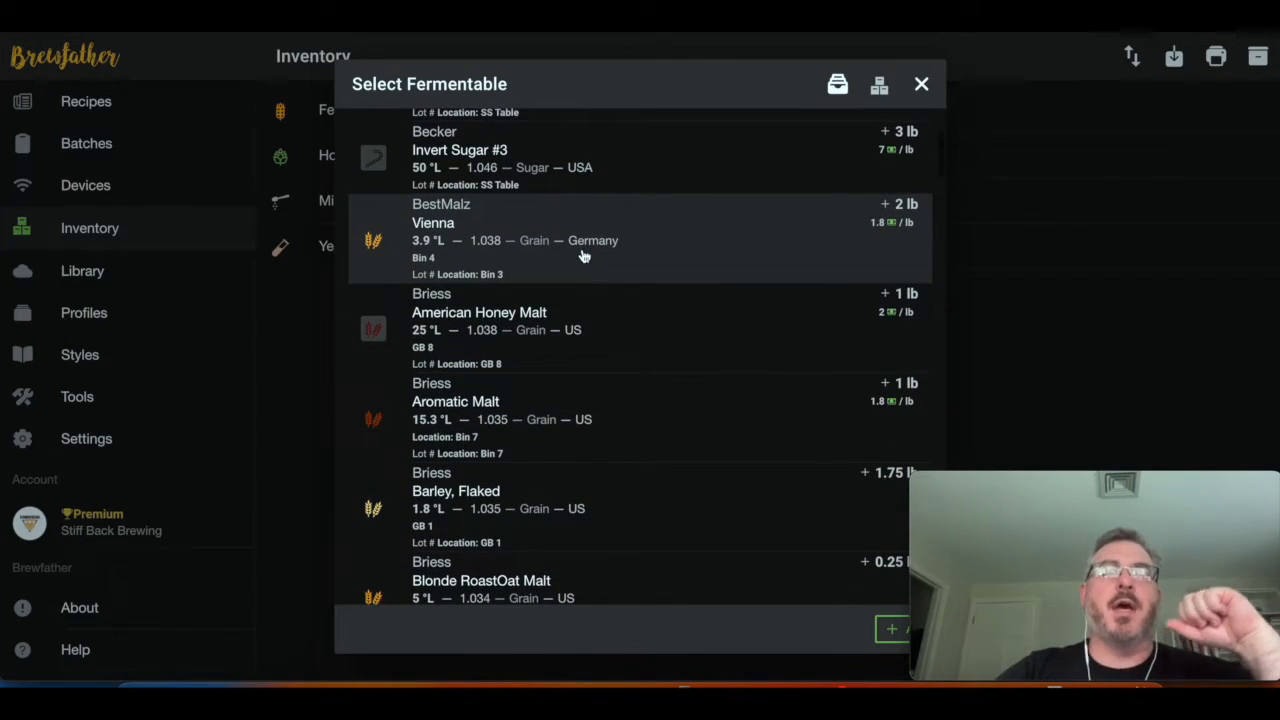
pyautogui.scroll(-2, 580, 265)
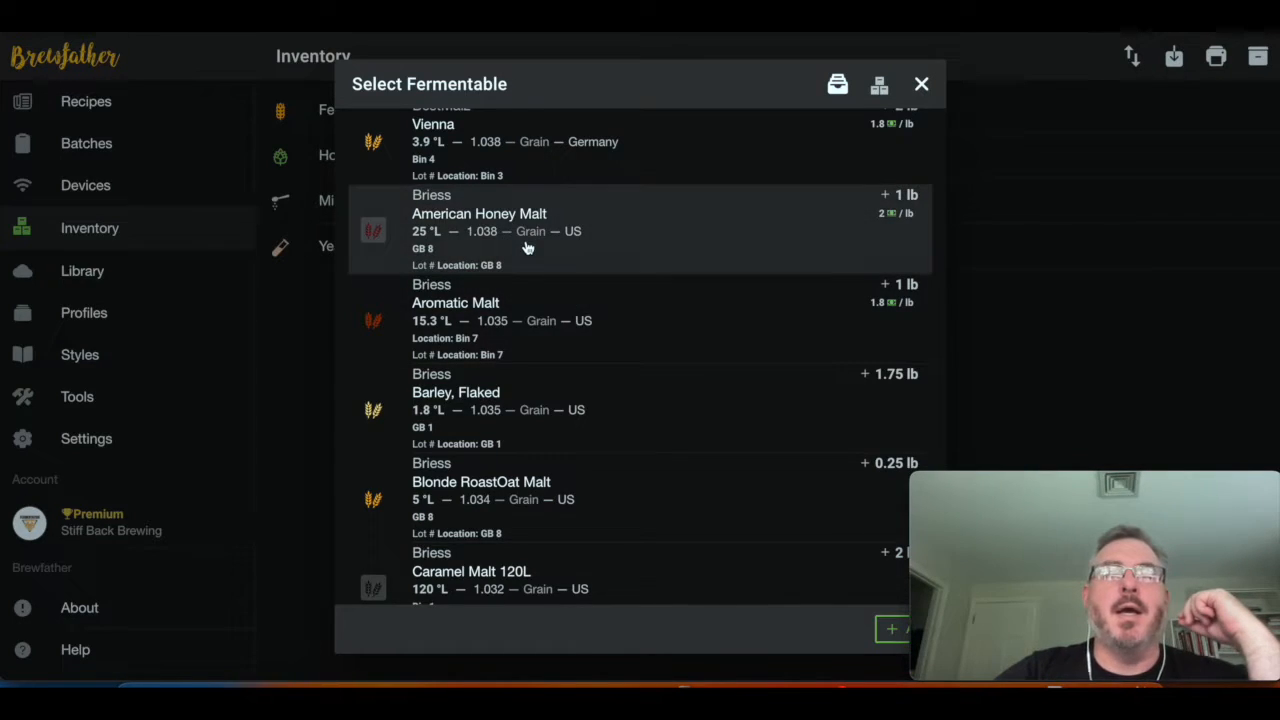
pyautogui.scroll(-1, 527, 248)
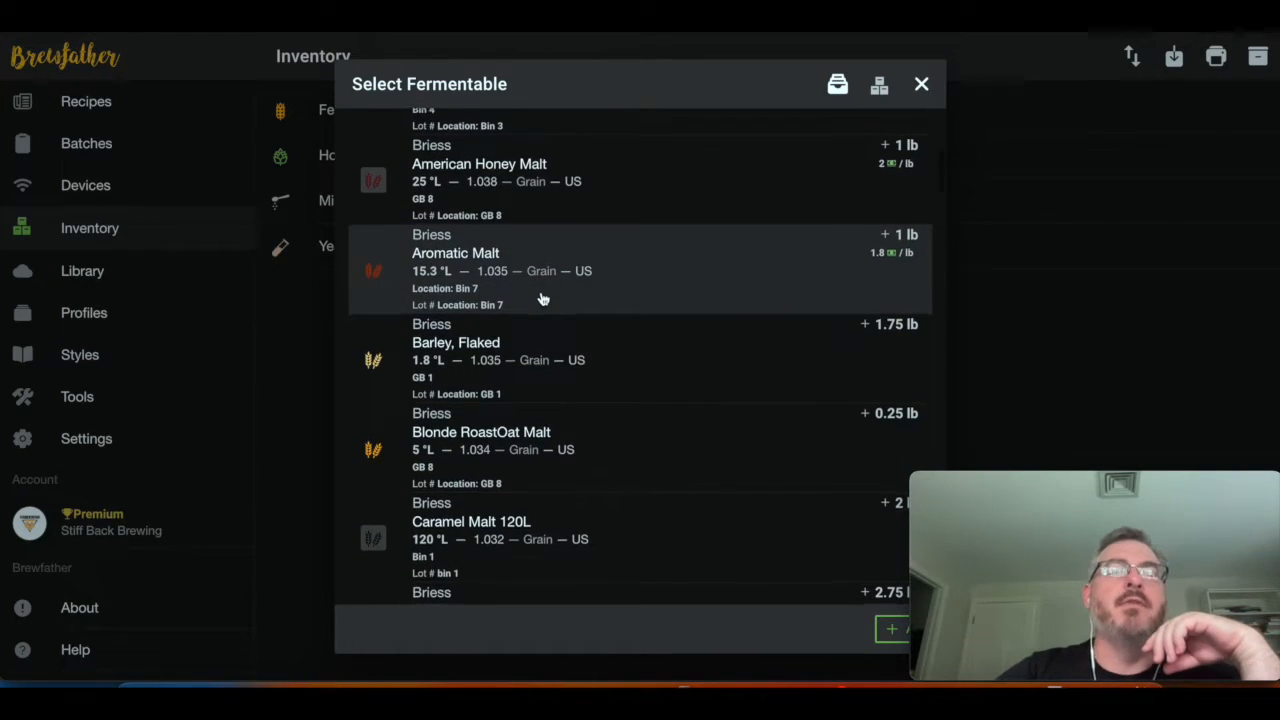
pyautogui.scroll(-1, 543, 265)
pyautogui.scroll(-1, 544, 263)
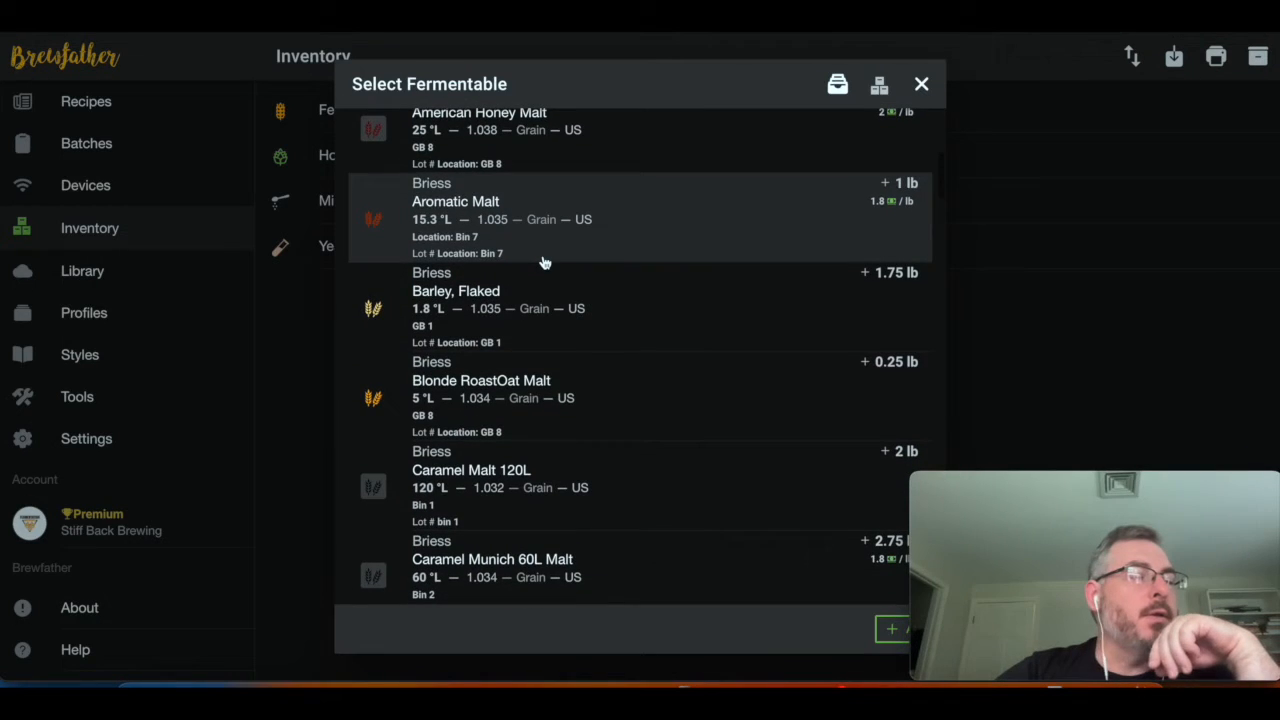
pyautogui.scroll(-1, 544, 263)
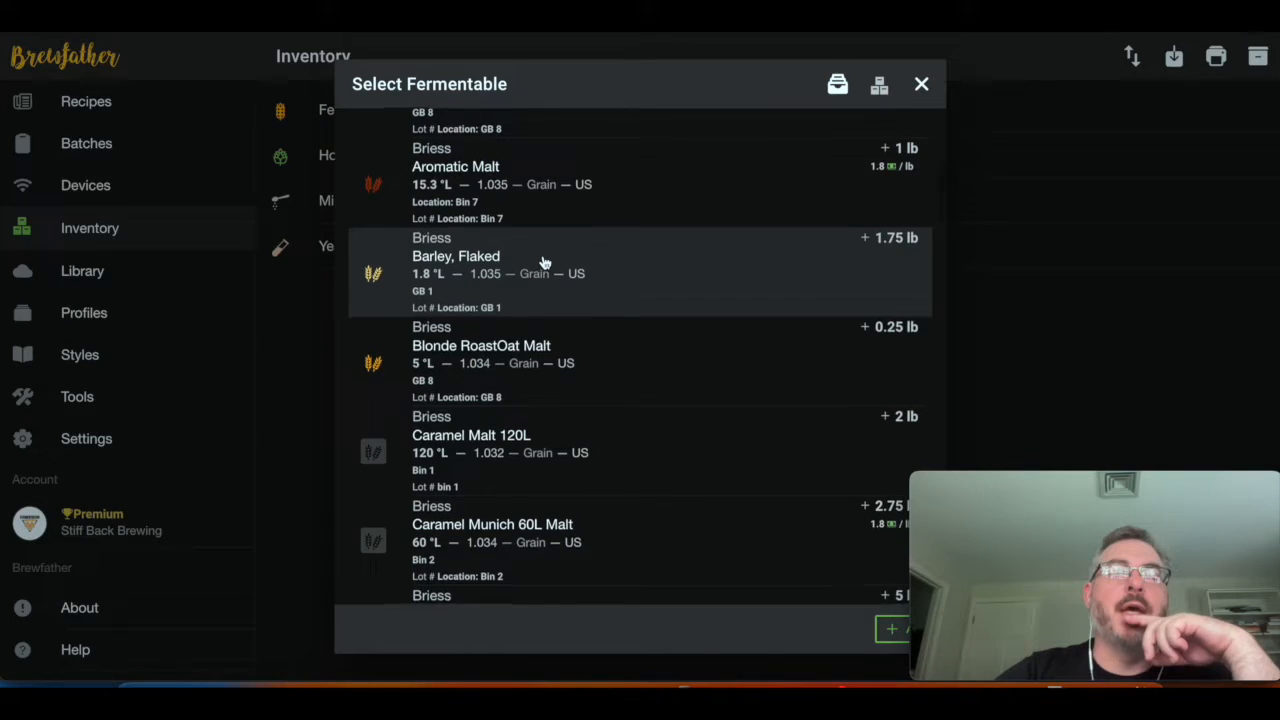
pyautogui.scroll(-1, 544, 263)
pyautogui.scroll(-2, 544, 263)
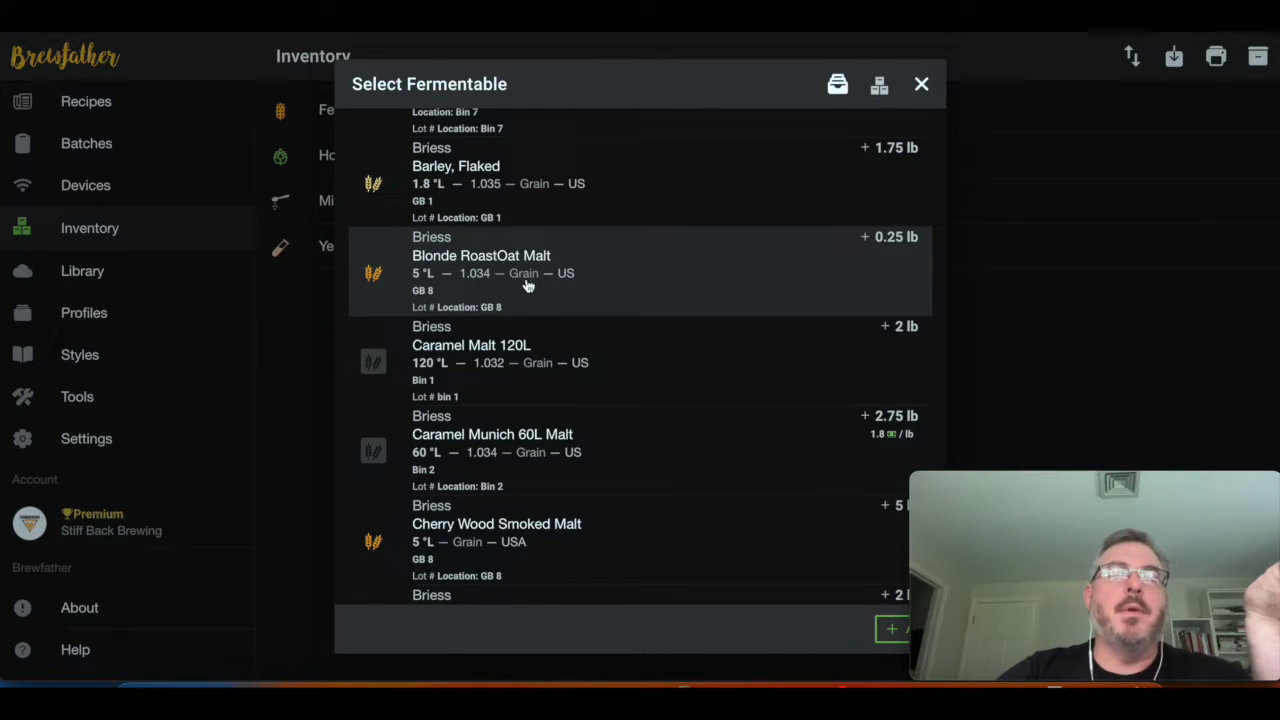
pyautogui.scroll(1, 523, 286)
pyautogui.scroll(3, 523, 286)
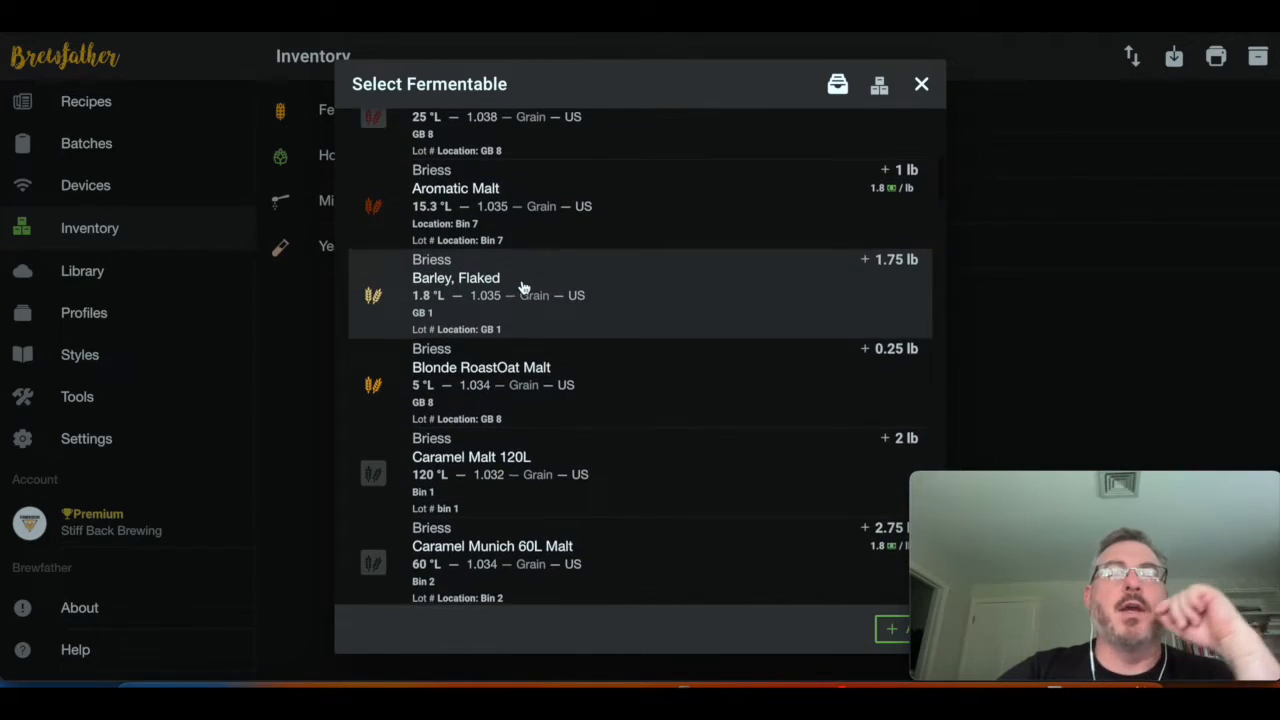
pyautogui.scroll(7, 523, 286)
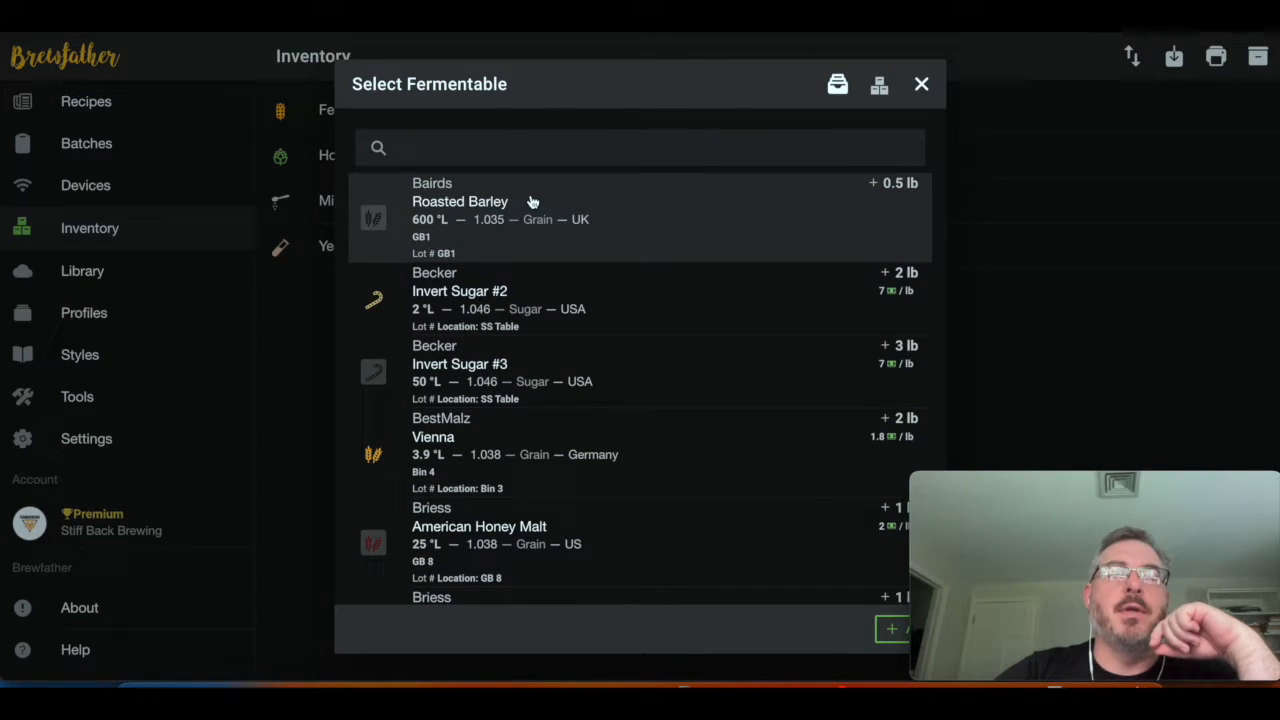
# Search the fermentables for "thrall" and open the Thrall Family 2-Row Pale Malt entry
pyautogui.click(482, 144)
pyautogui.write('thrall')
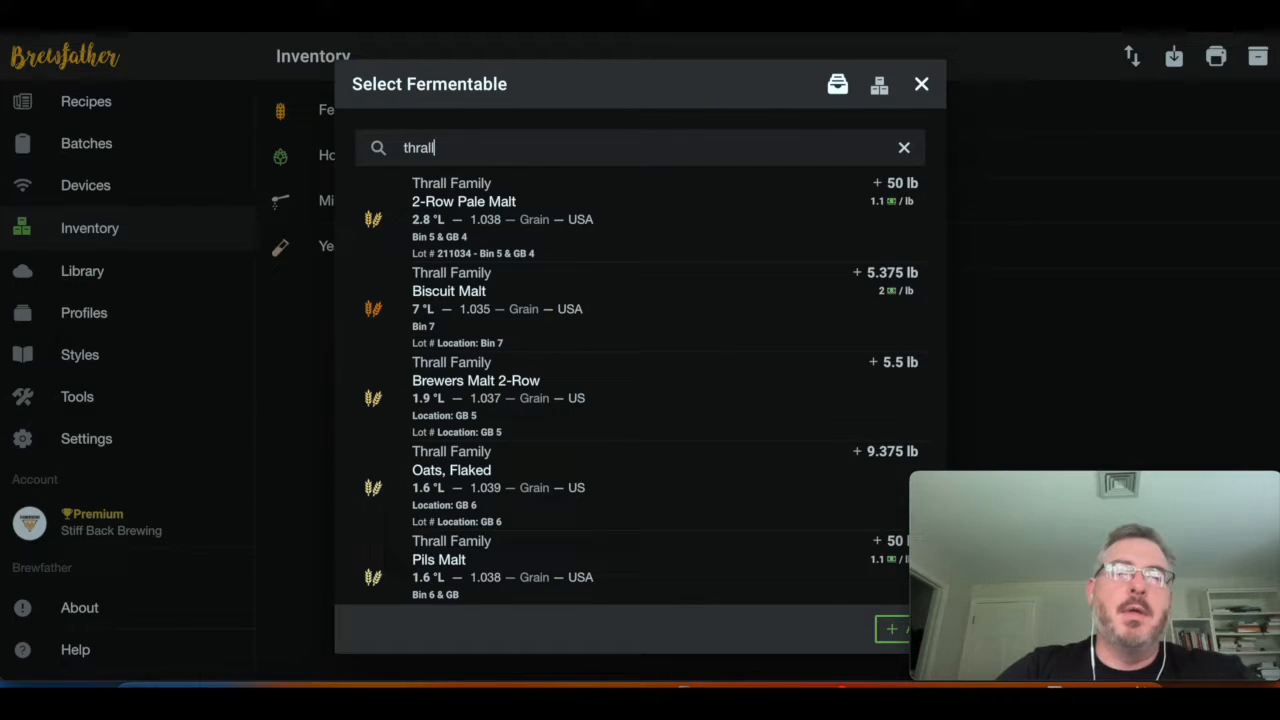
pyautogui.click(480, 203)
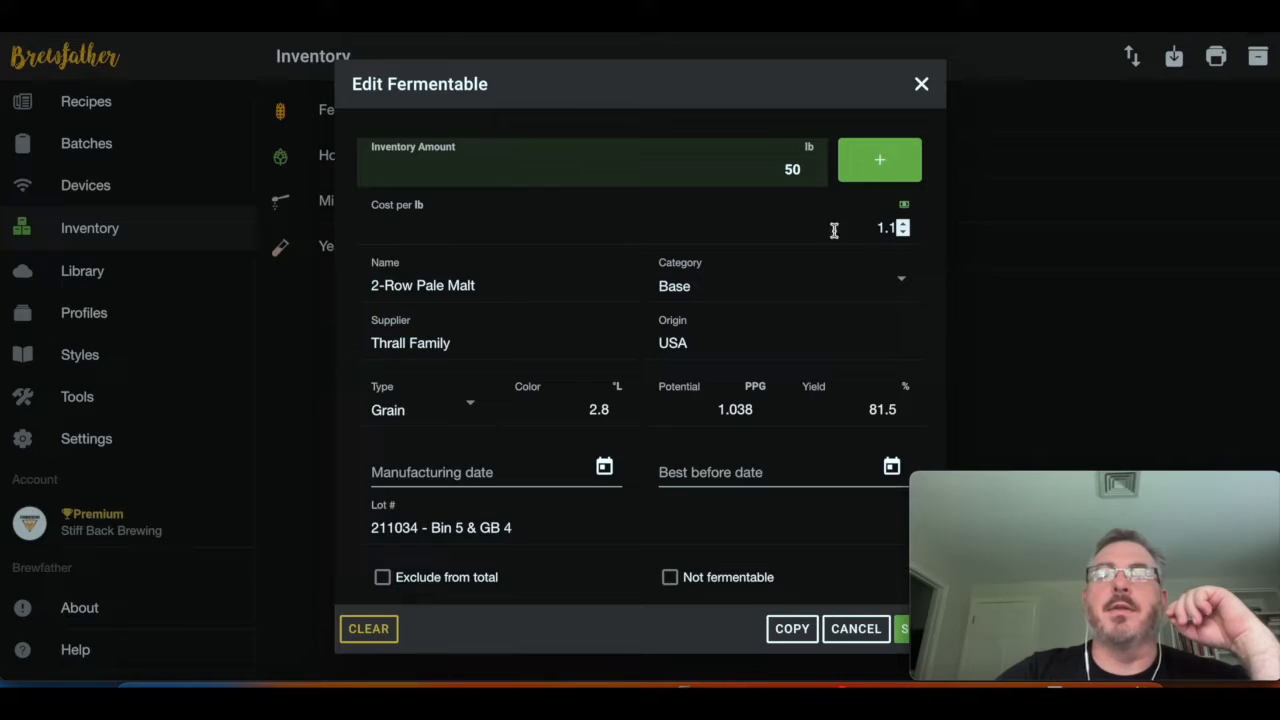
# Examine the 2-Row Pale Malt's cost, color, lot number and storage notes, and leave the entry without saving
pyautogui.scroll(-1, 808, 229)
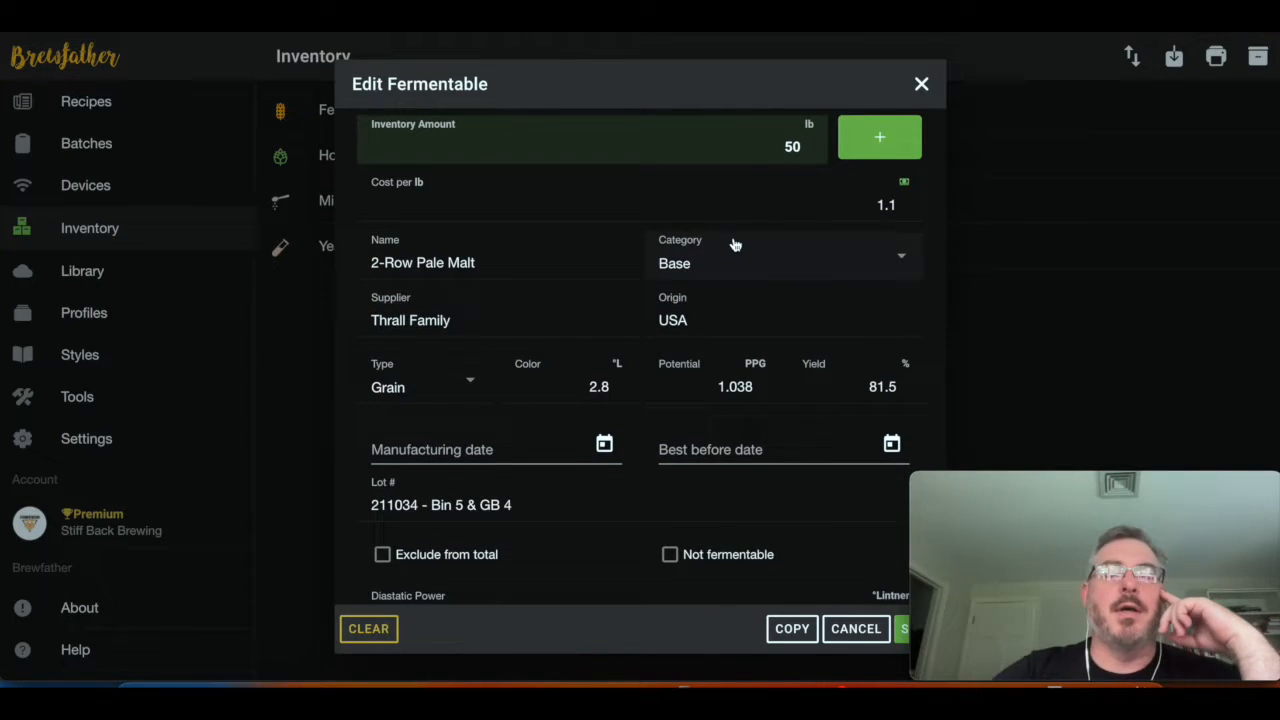
pyautogui.scroll(-1, 735, 245)
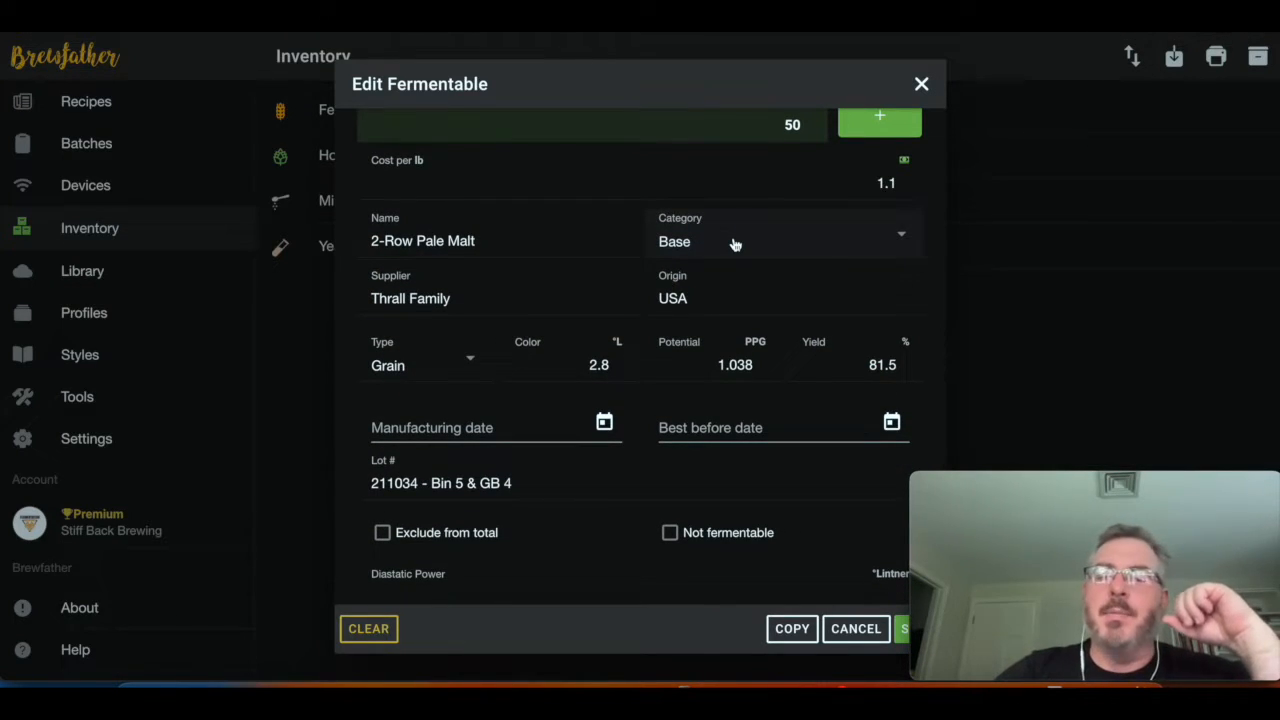
pyautogui.scroll(-3, 614, 255)
pyautogui.scroll(-2, 614, 255)
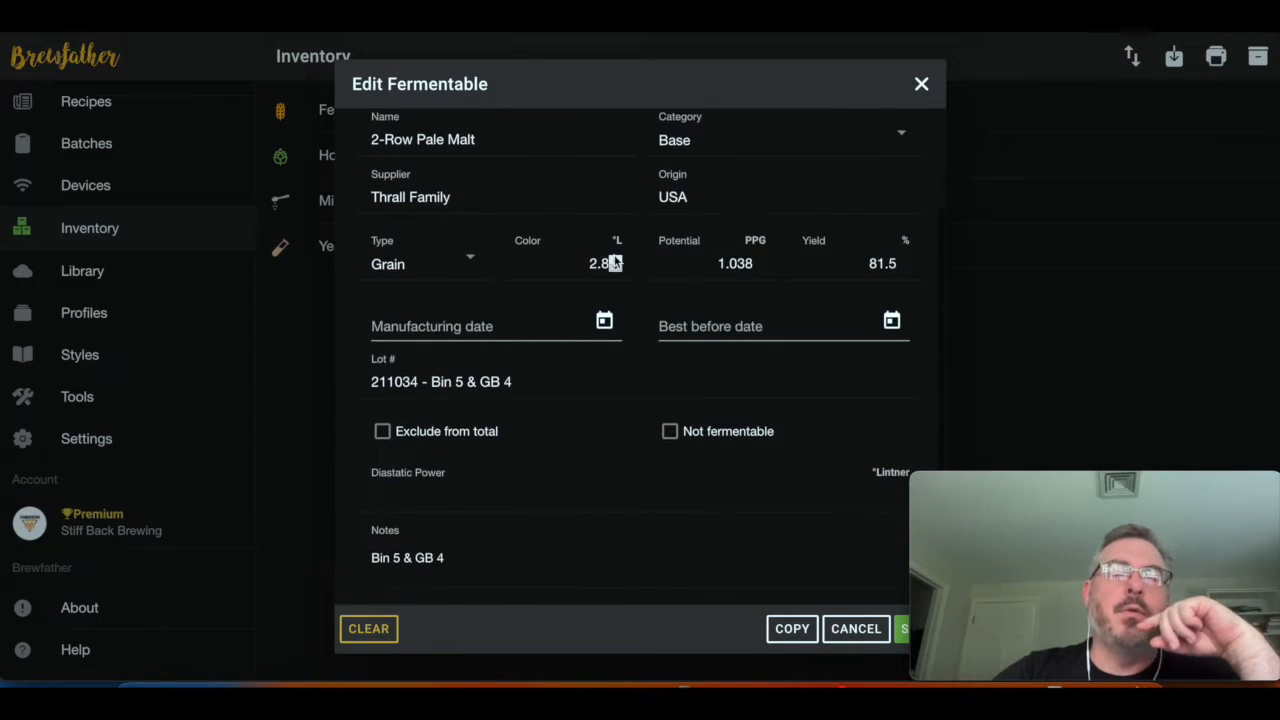
pyautogui.click(421, 357)
pyautogui.write('-')
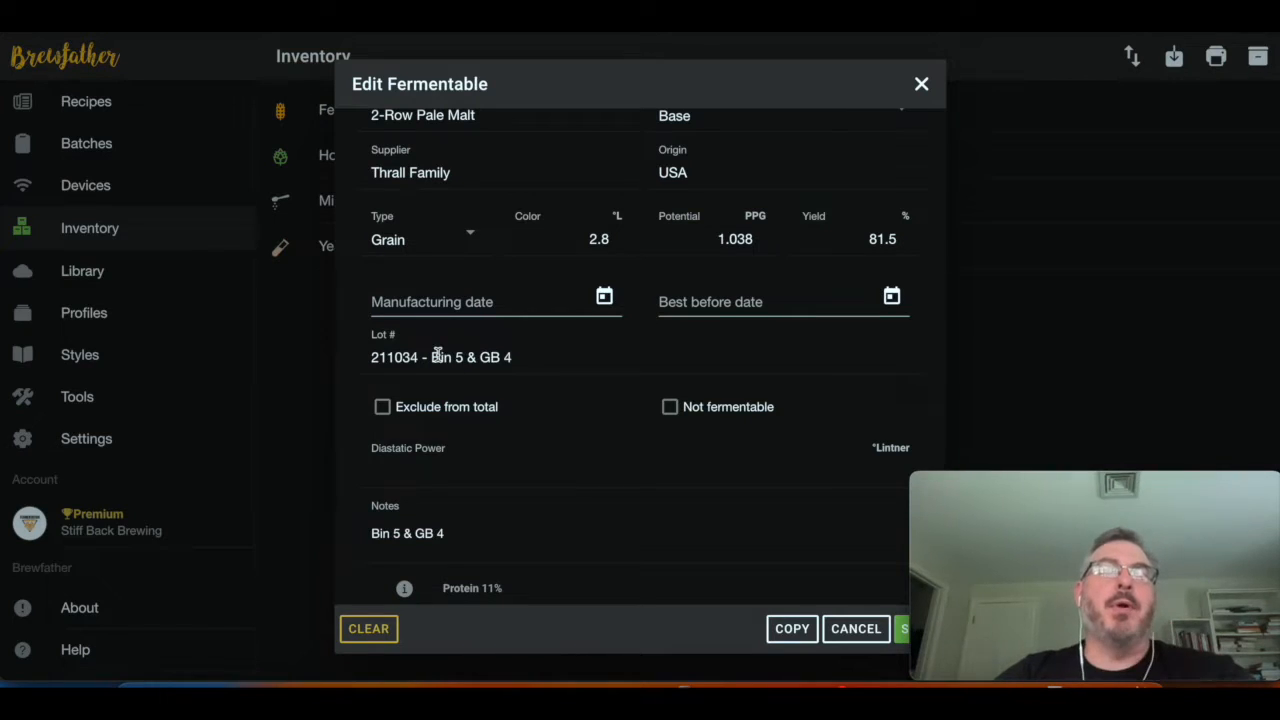
pyautogui.scroll(1, 470, 358)
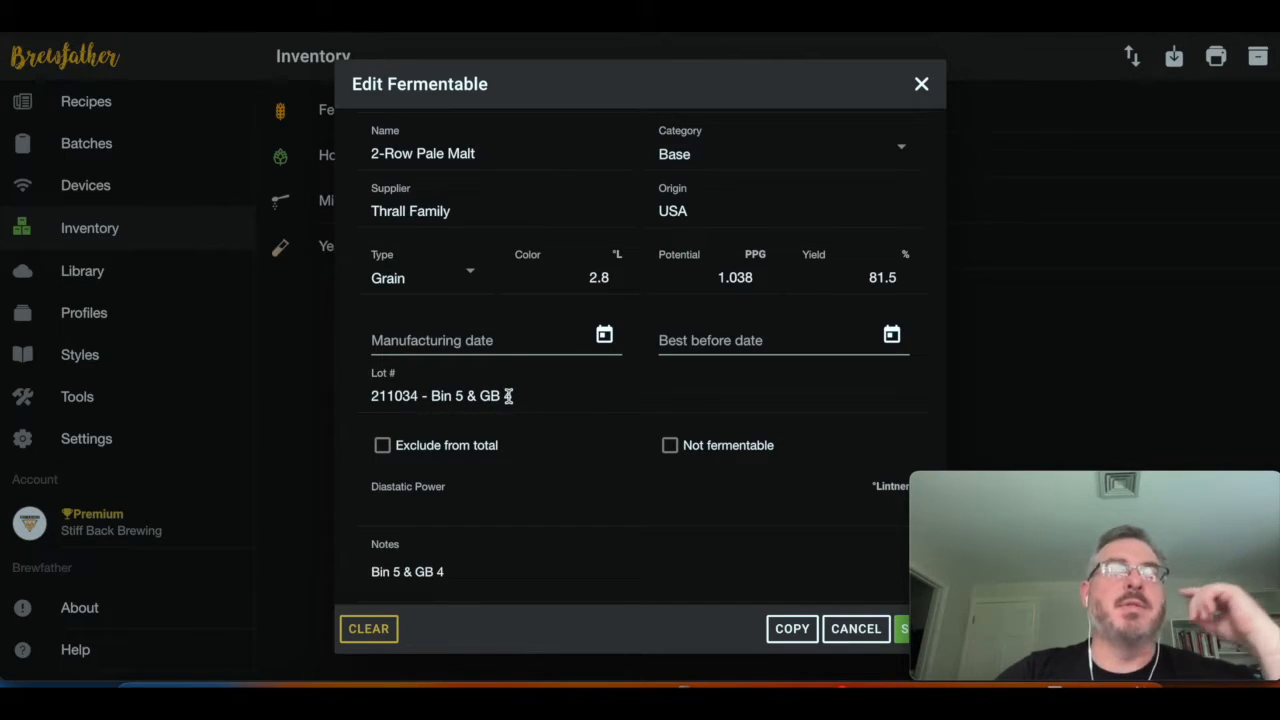
pyautogui.scroll(1, 508, 376)
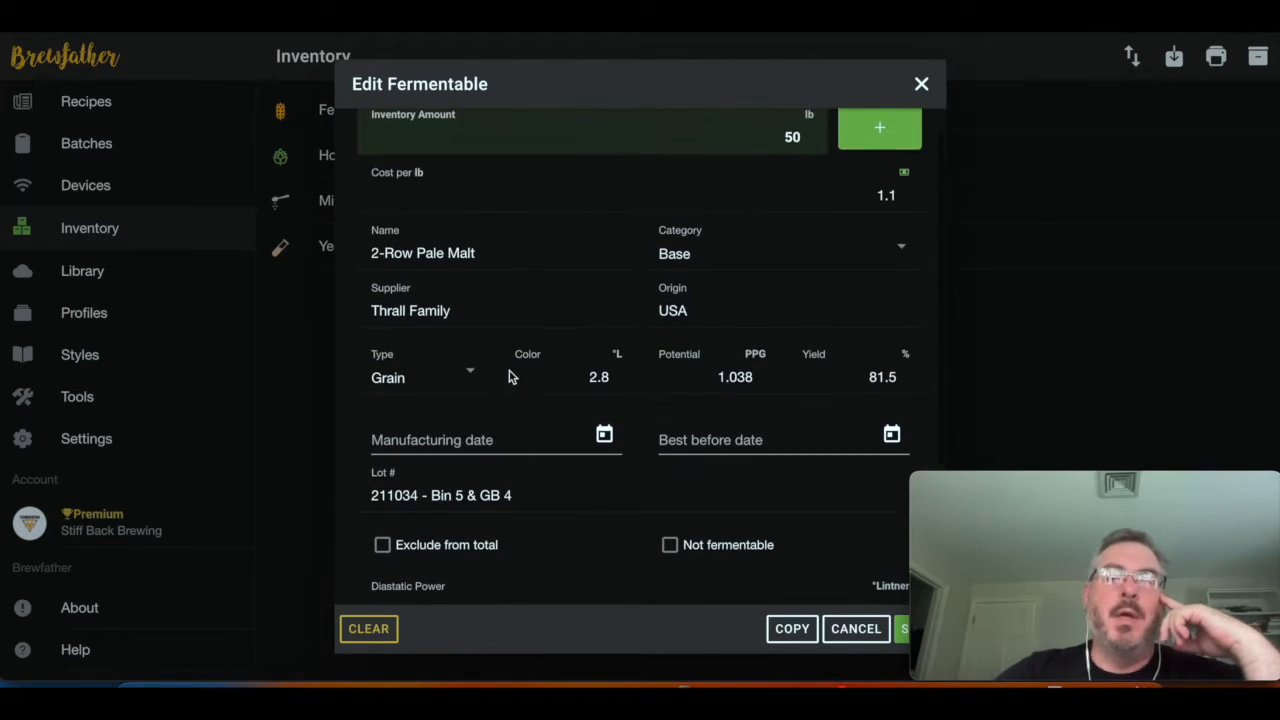
pyautogui.click(856, 630)
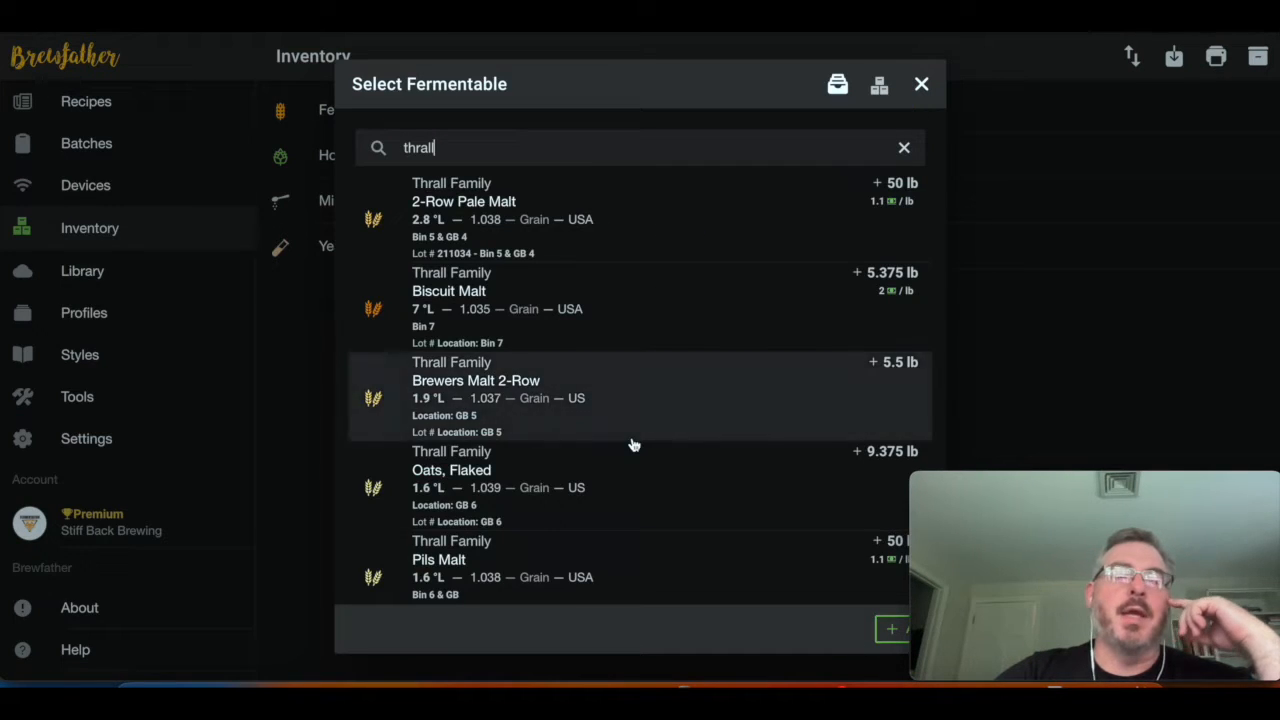
# Open the Thrall Family Biscuit Malt entry, examine its lot number and notes for the storage location, and leave the fermentables inventory without saving
pyautogui.scroll(-2, 623, 346)
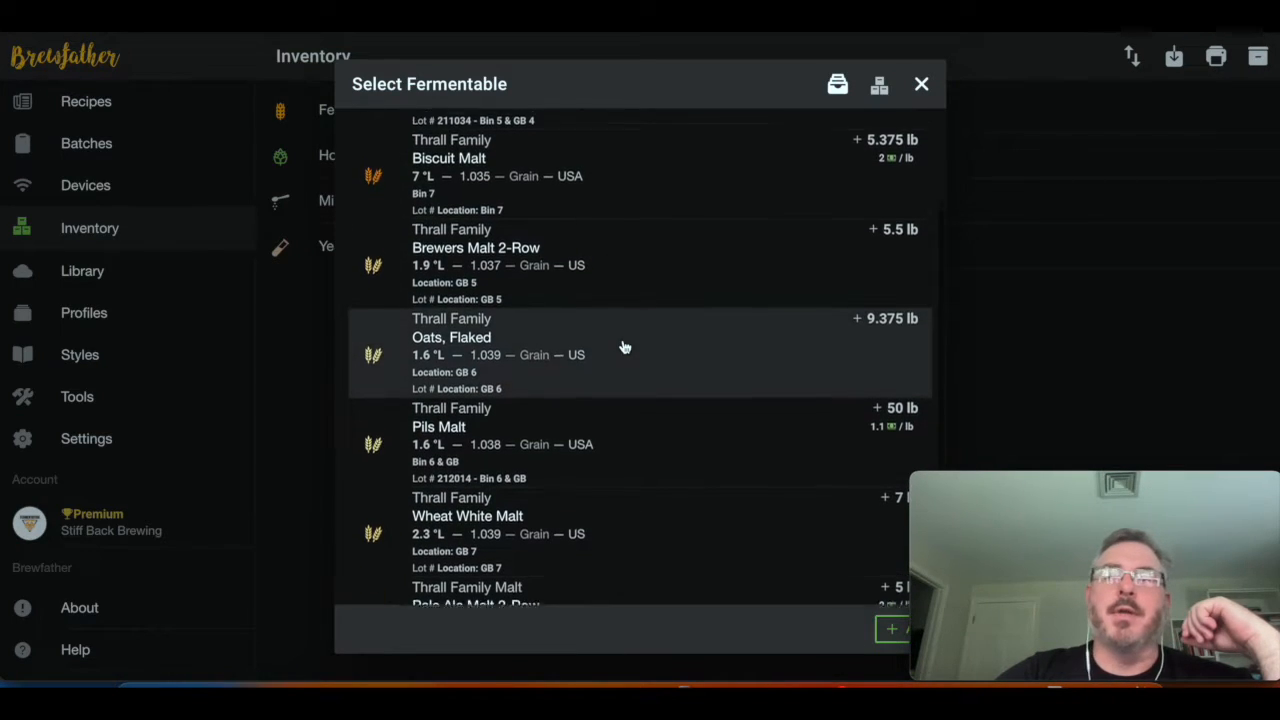
pyautogui.scroll(1, 623, 346)
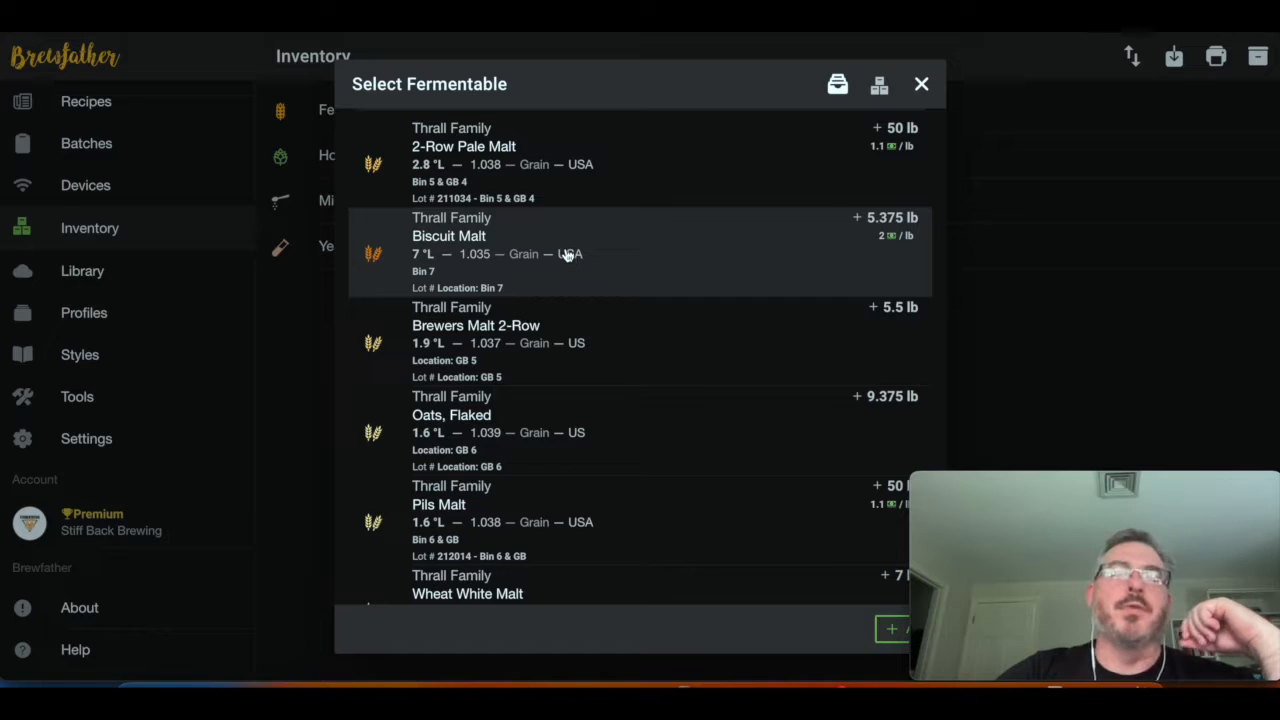
pyautogui.click(571, 256)
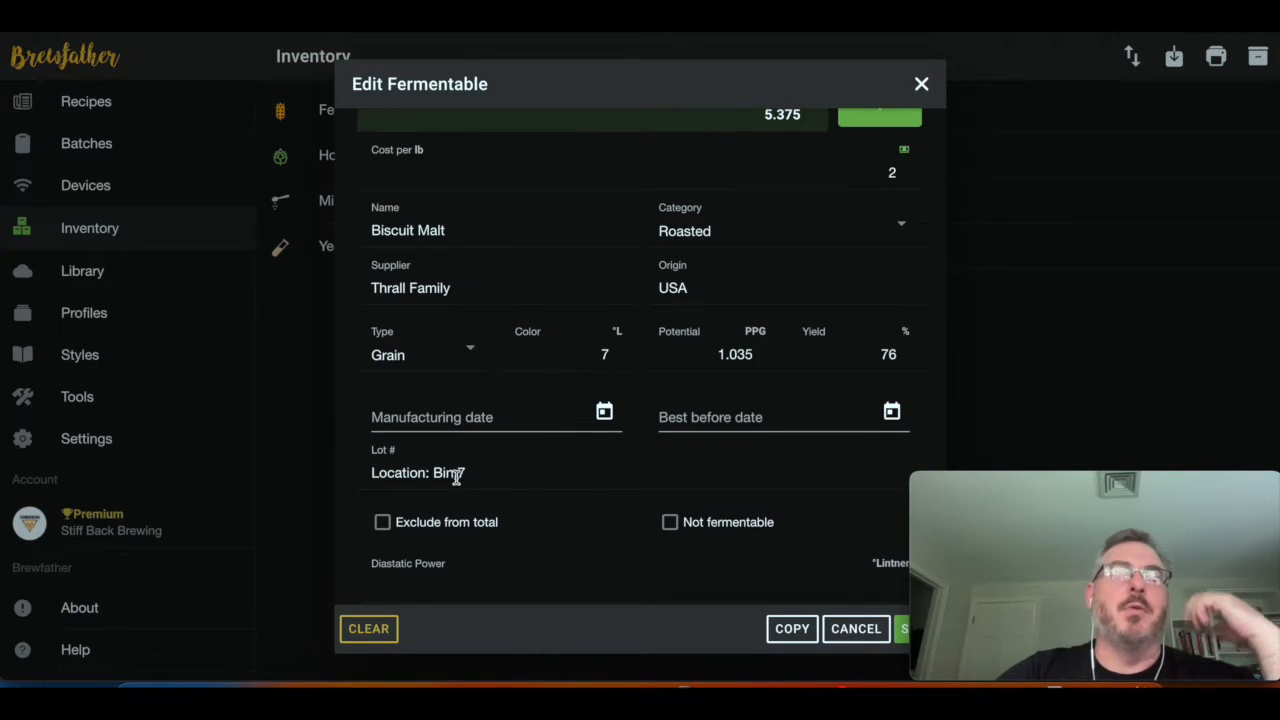
pyautogui.scroll(-1, 509, 429)
pyautogui.scroll(2, 509, 429)
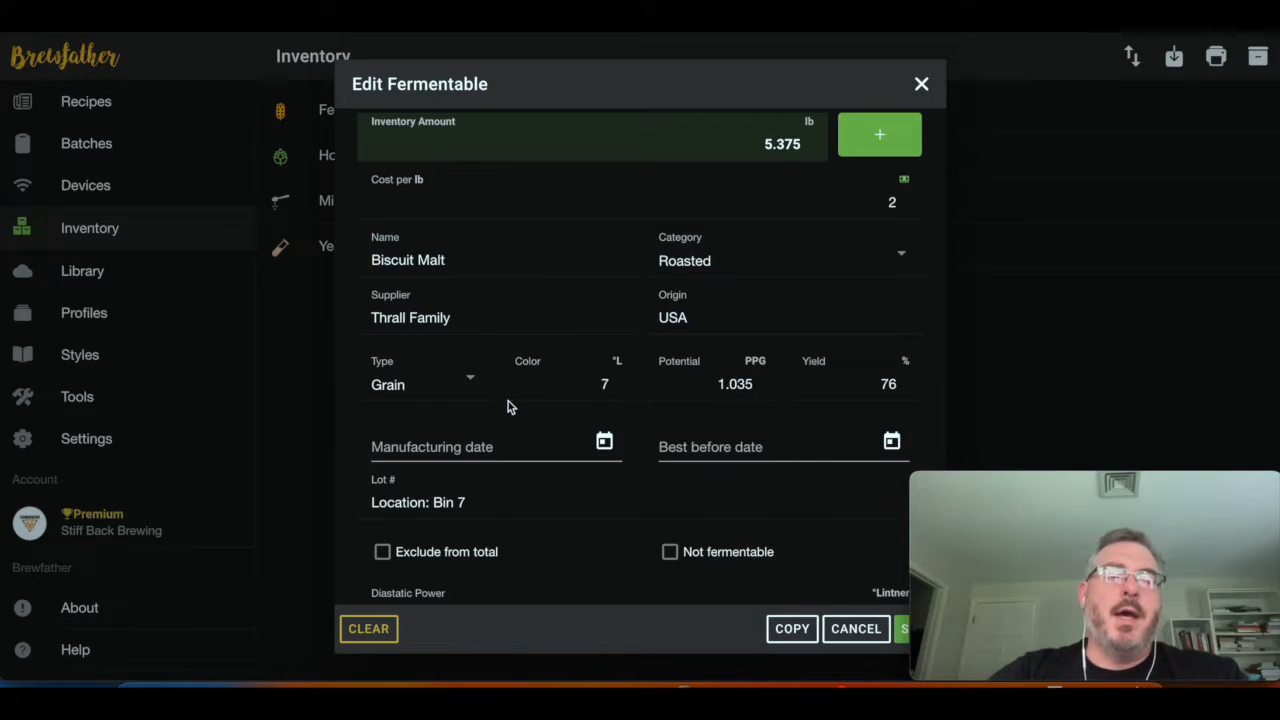
pyautogui.scroll(-1, 508, 401)
pyautogui.scroll(-1, 466, 437)
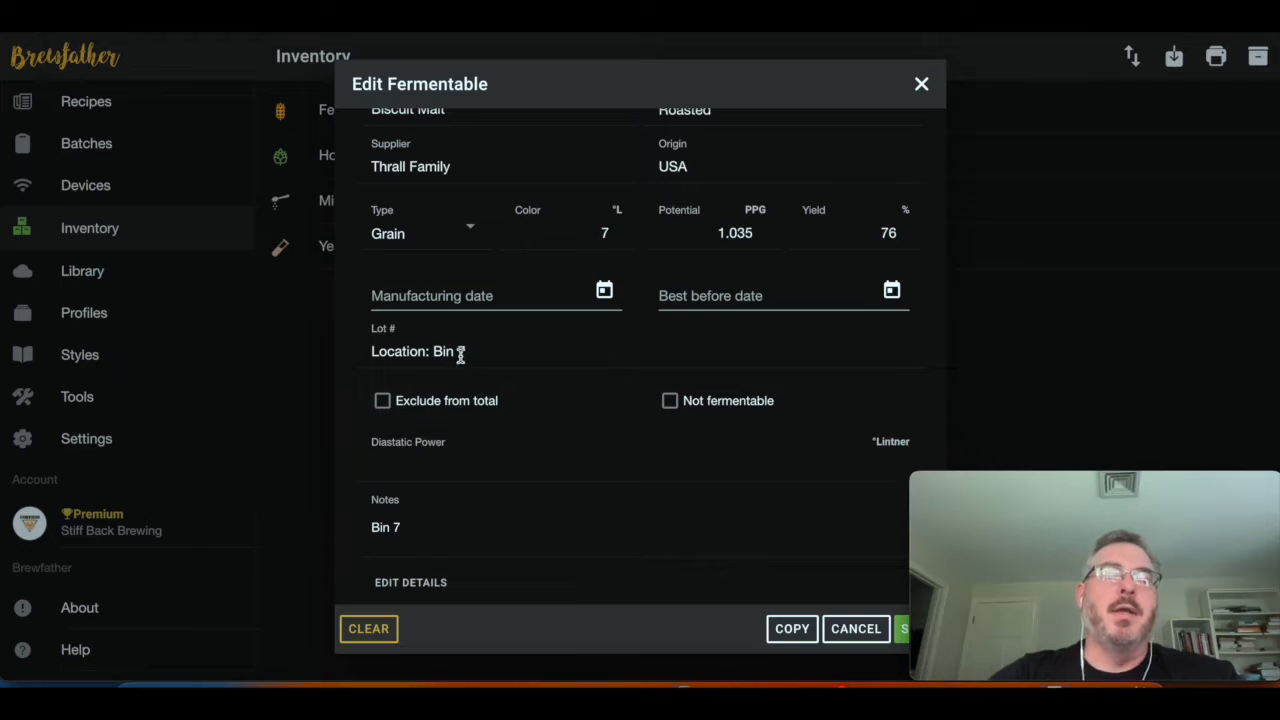
pyautogui.scroll(2, 470, 338)
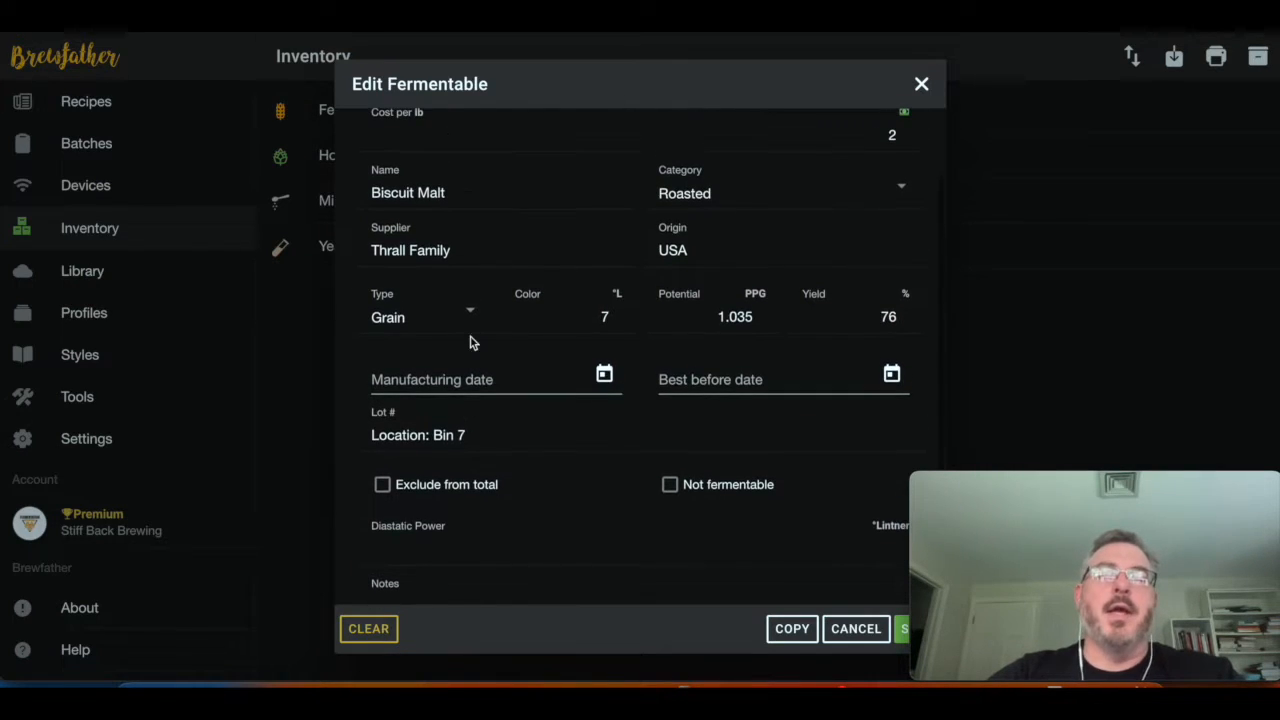
pyautogui.scroll(-1, 503, 398)
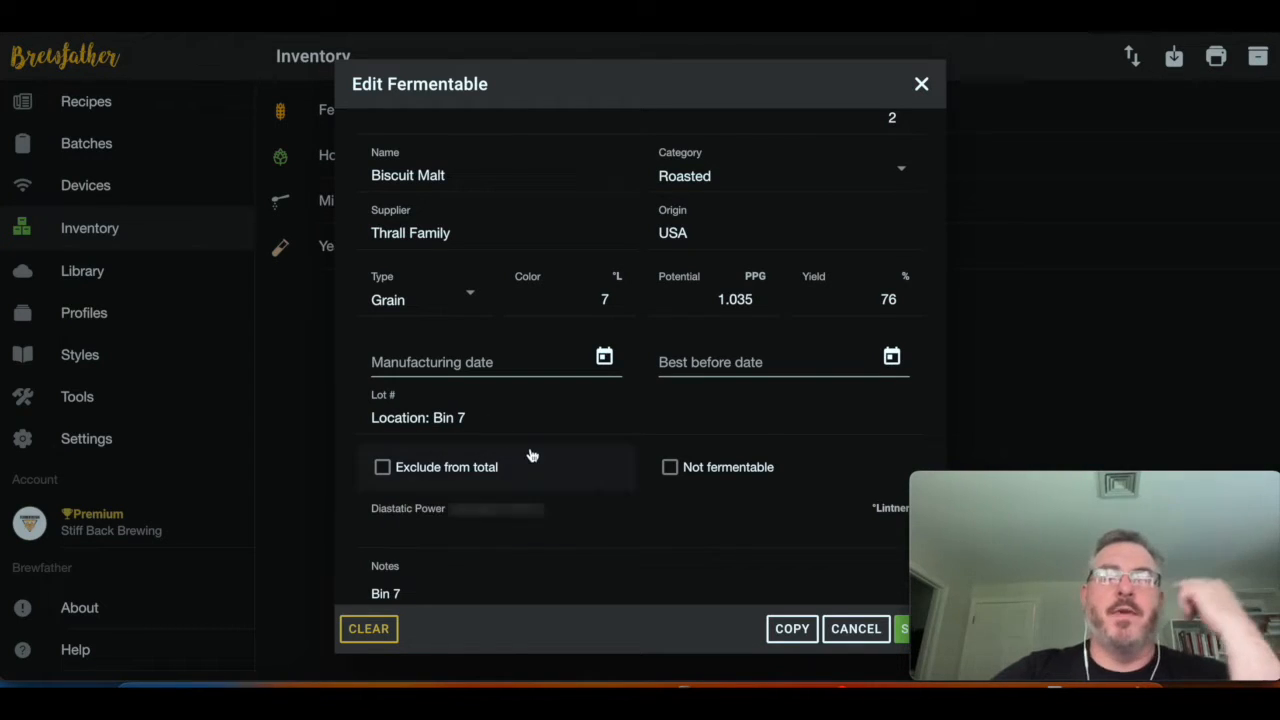
pyautogui.moveTo(685, 490)
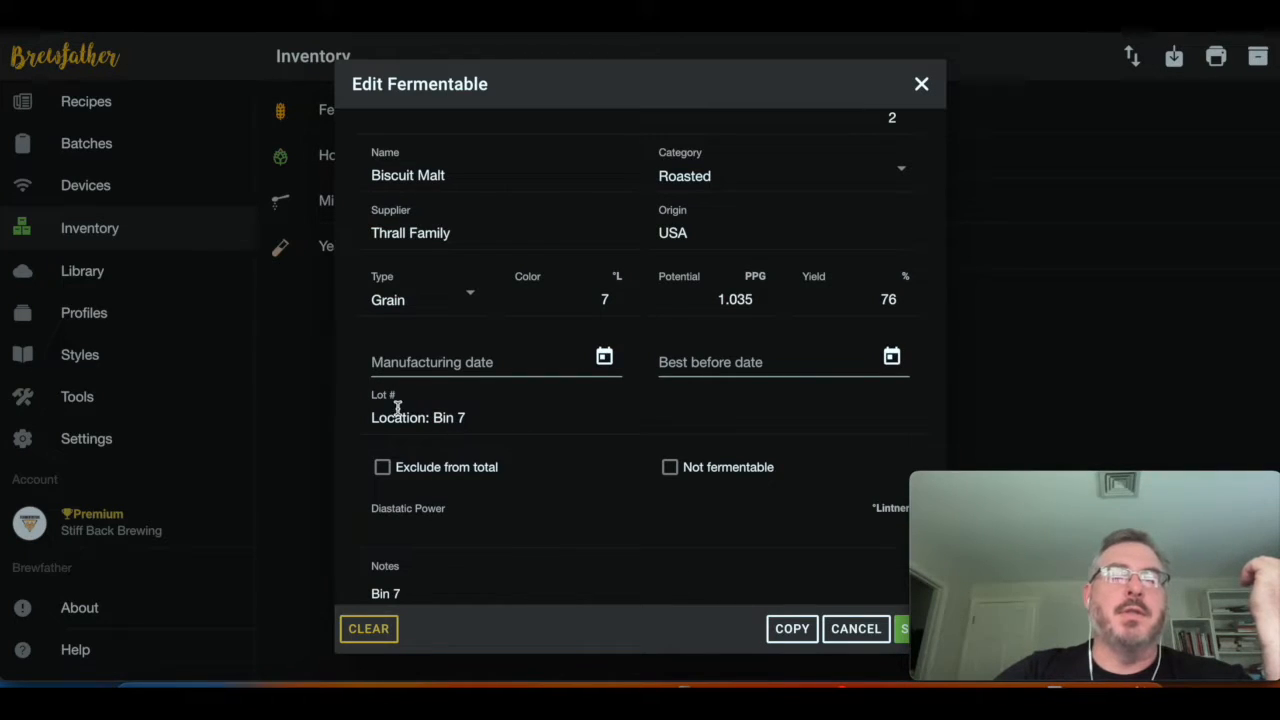
pyautogui.scroll(-1, 460, 415)
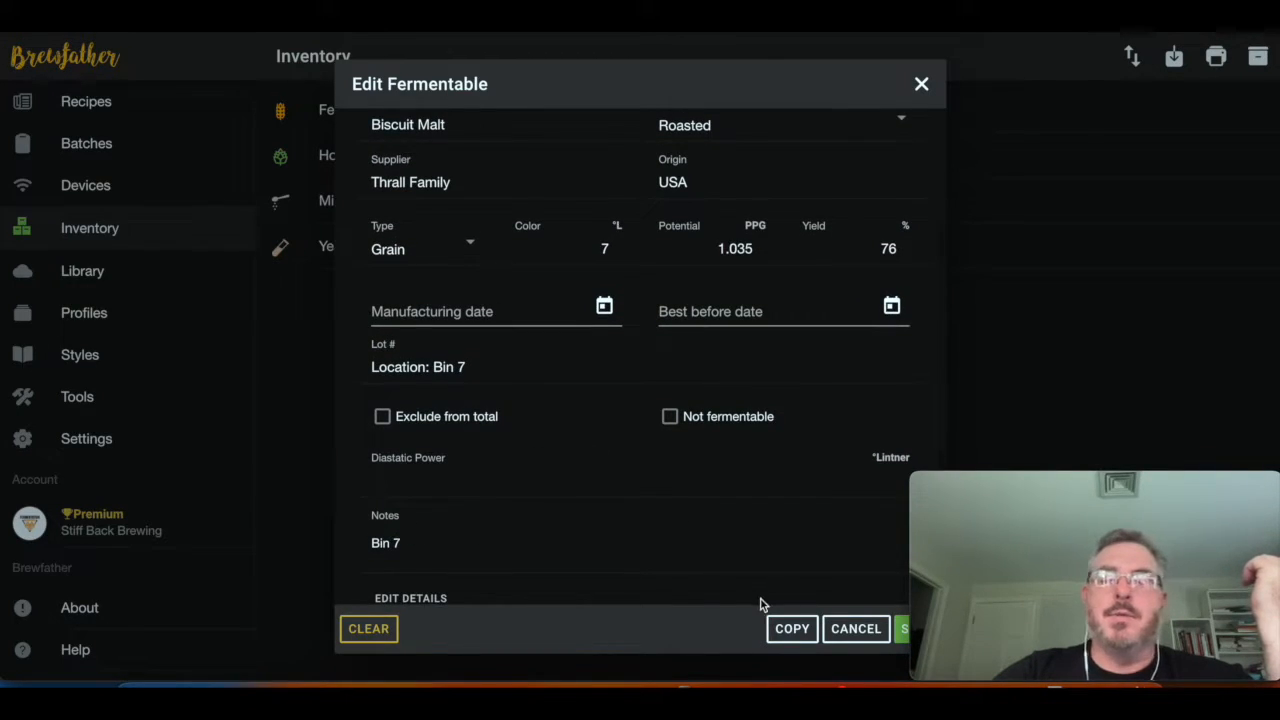
pyautogui.click(849, 630)
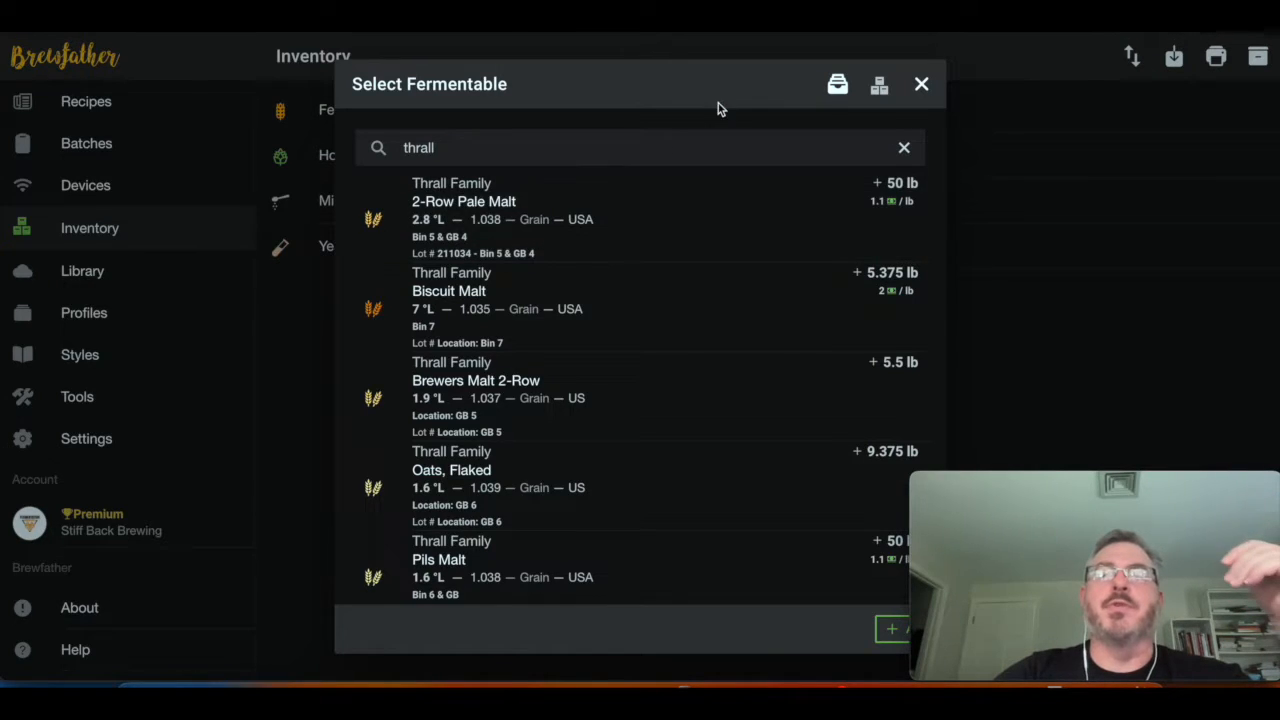
pyautogui.click(921, 84)
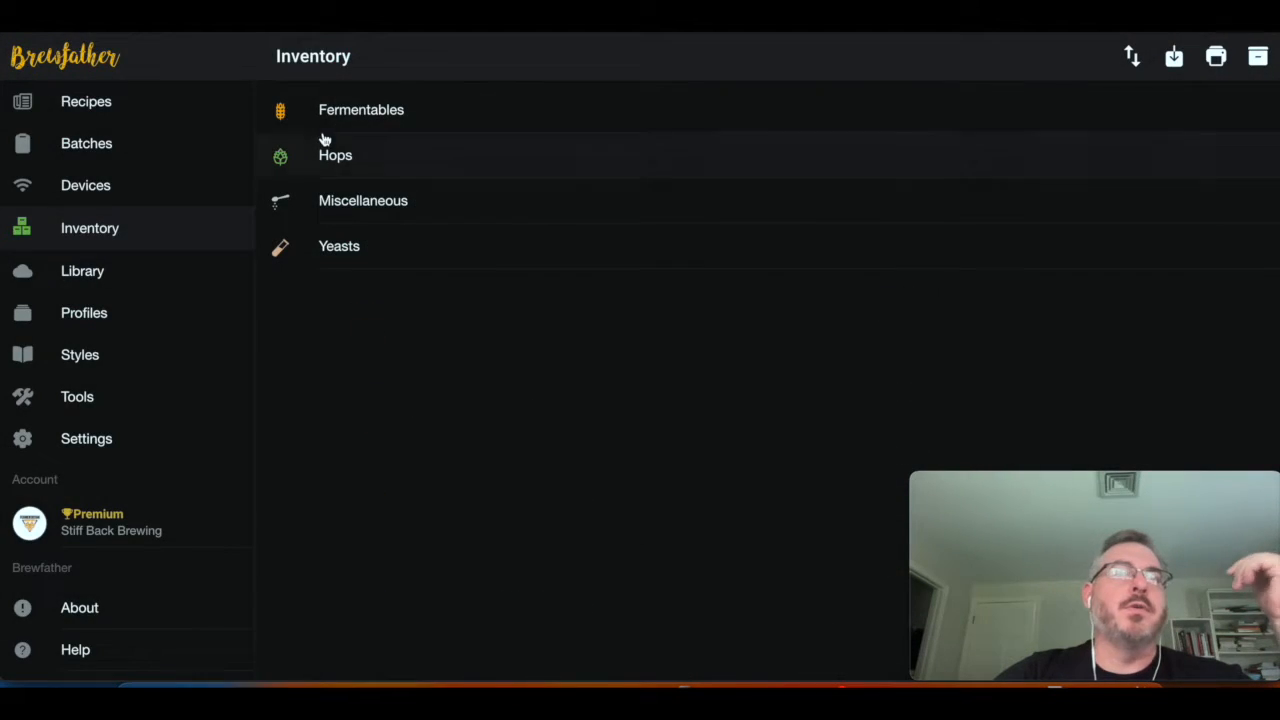
# Open the "He Gained the Day" recipe and review its fermentables, hops and miscellaneous ingredients
pyautogui.click(157, 109)
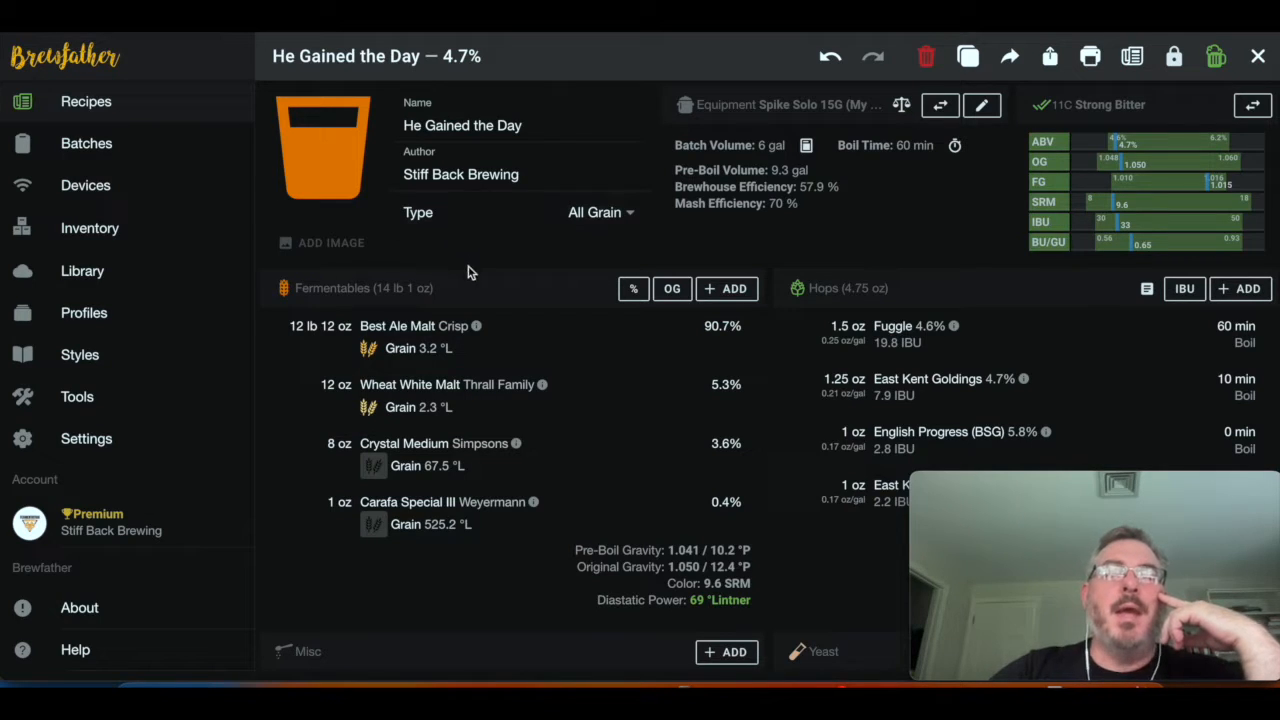
pyautogui.scroll(-2, 490, 291)
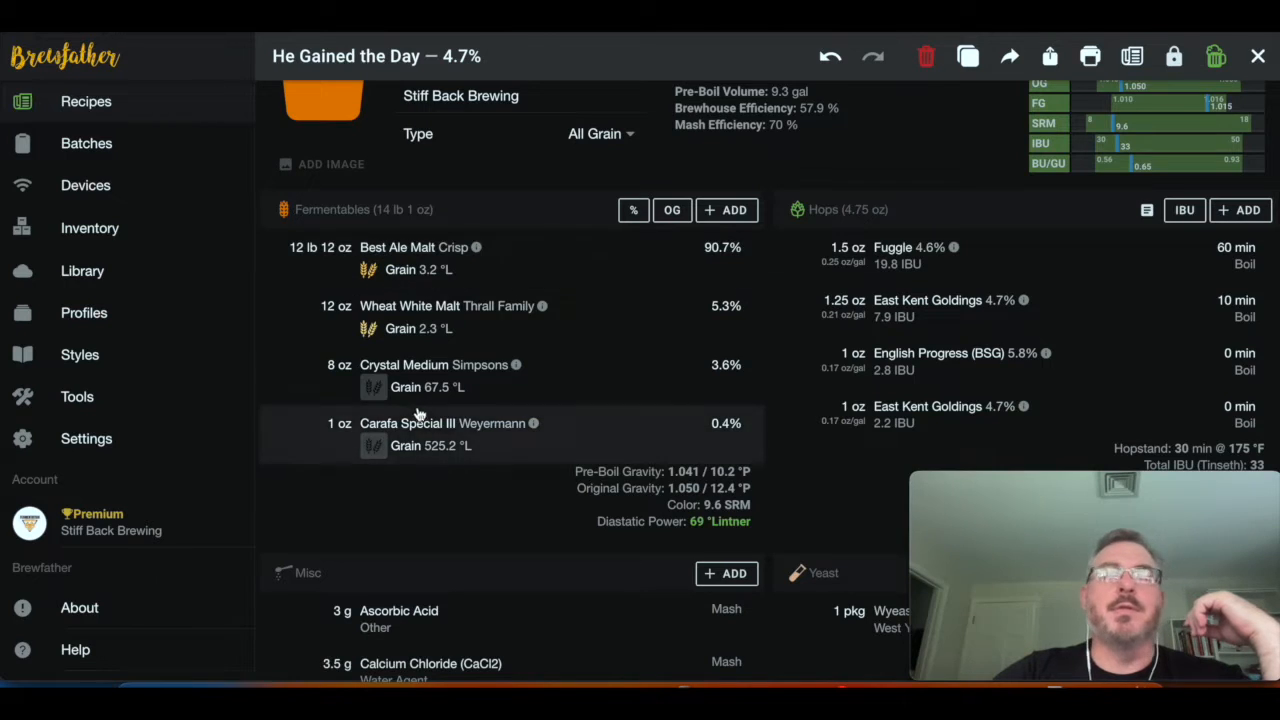
pyautogui.scroll(-1, 612, 347)
pyautogui.scroll(-10, 921, 296)
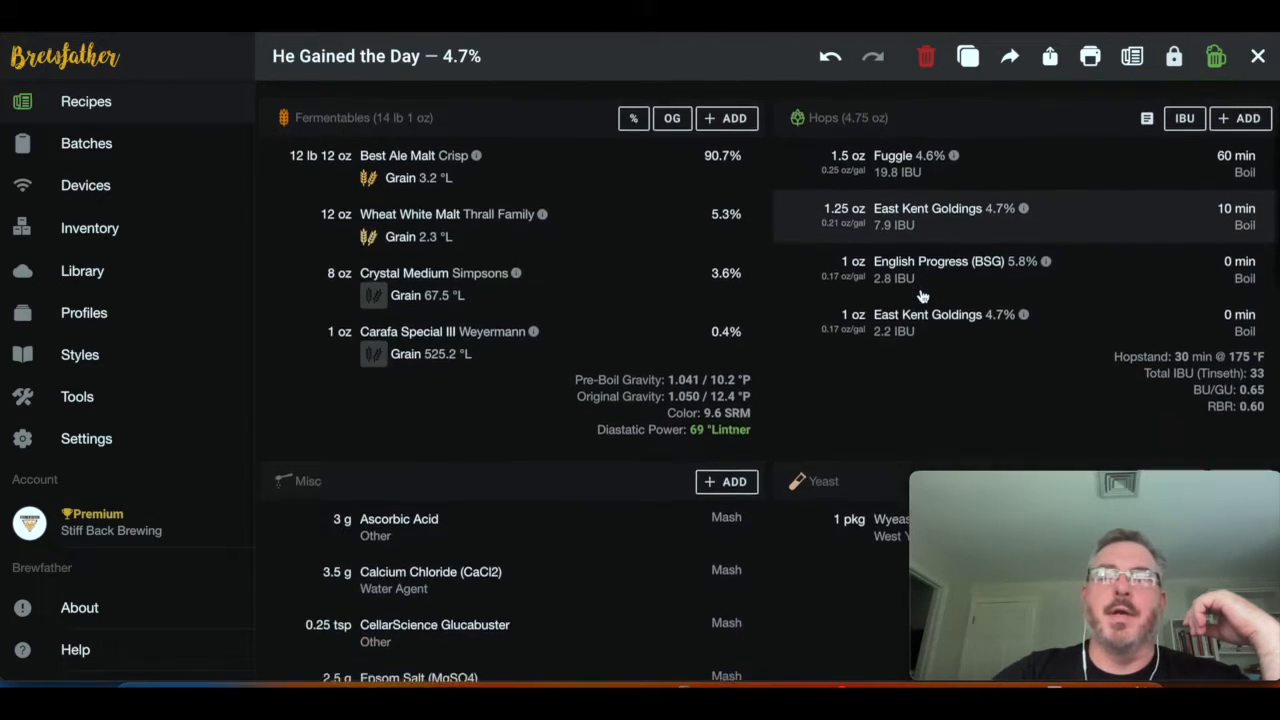
# Turn on the stock display for the recipe and check the stock status of its fermentables, hops, miscellaneous ingredients and yeast
pyautogui.scroll(-6, 921, 296)
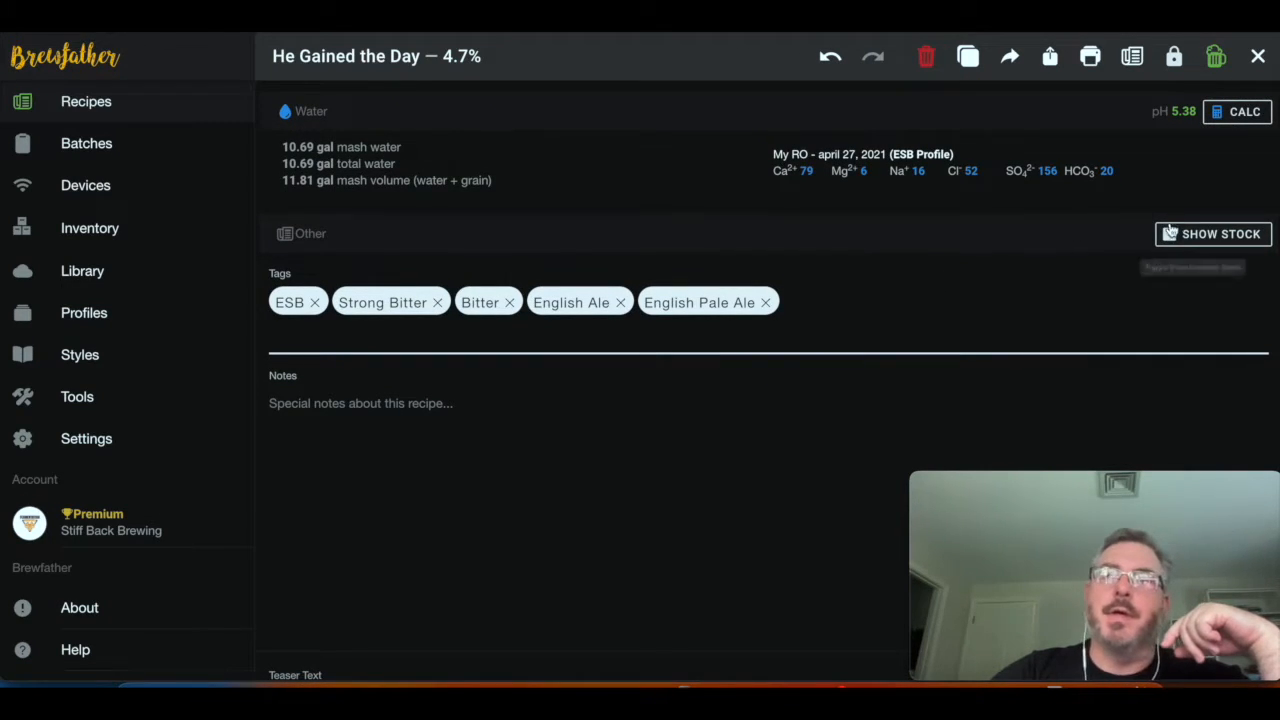
pyautogui.click(1220, 236)
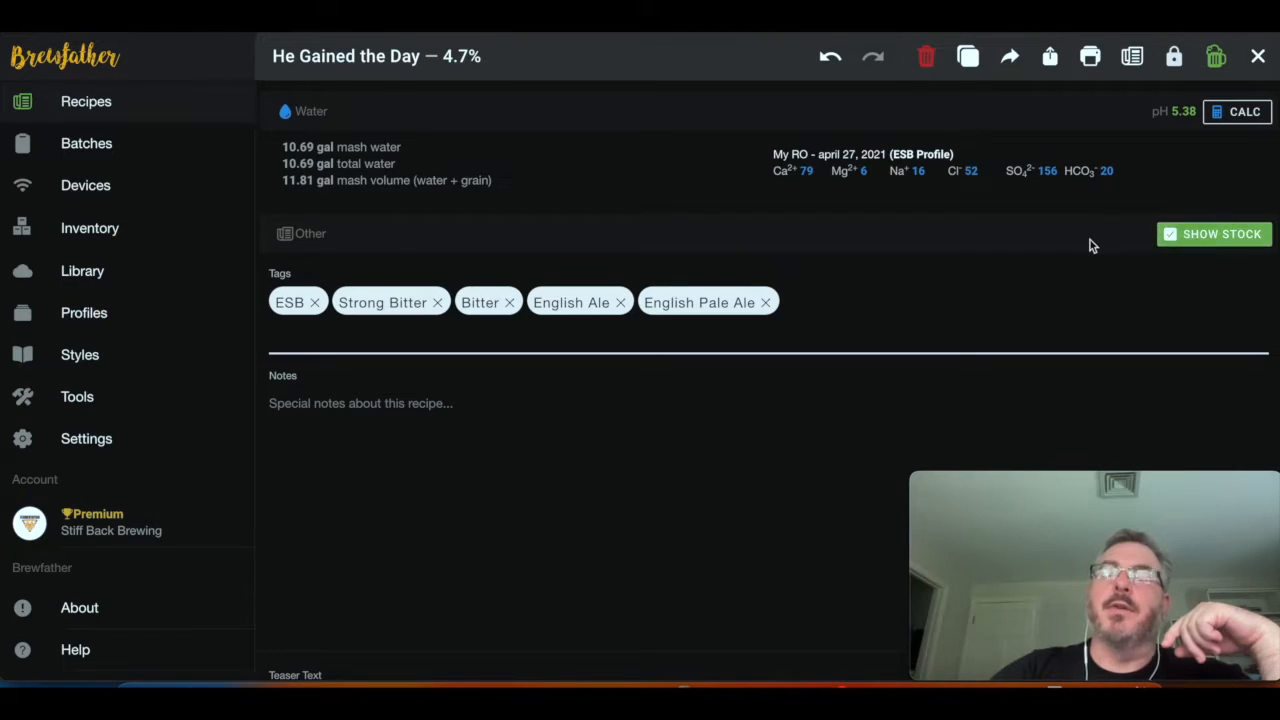
pyautogui.scroll(10, 1090, 242)
pyautogui.scroll(3, 1092, 246)
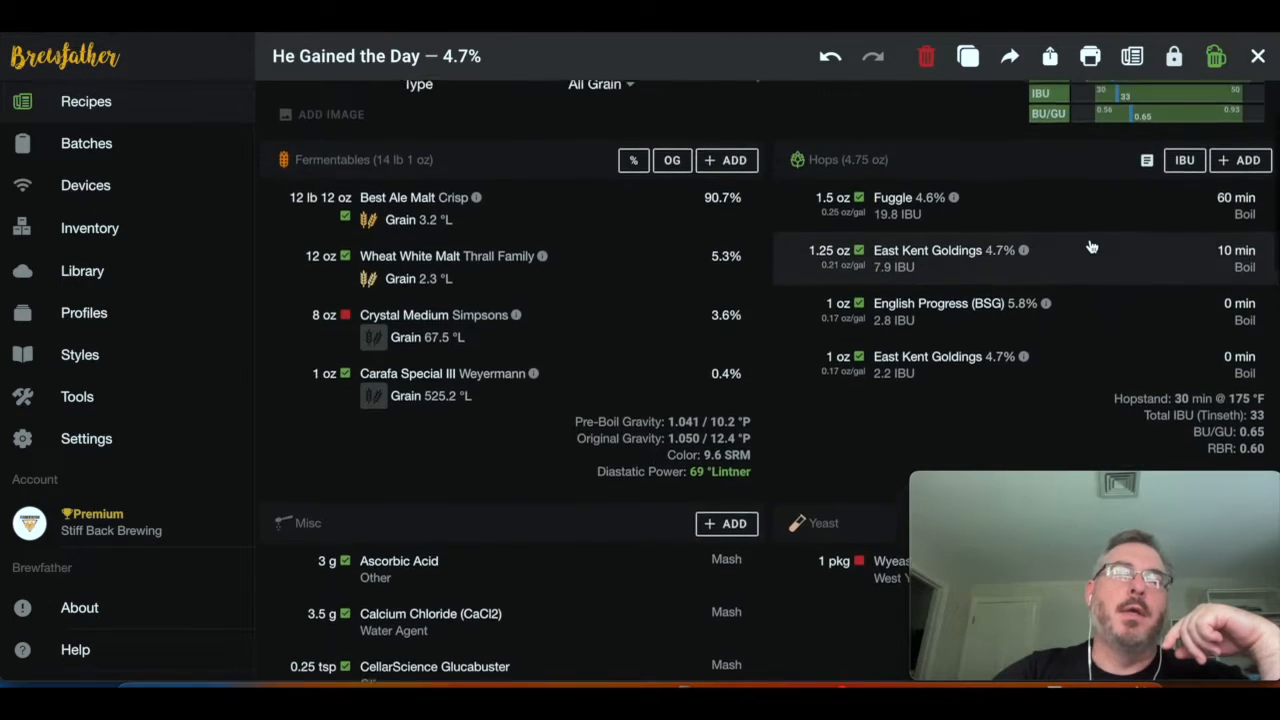
pyautogui.scroll(-2, 900, 272)
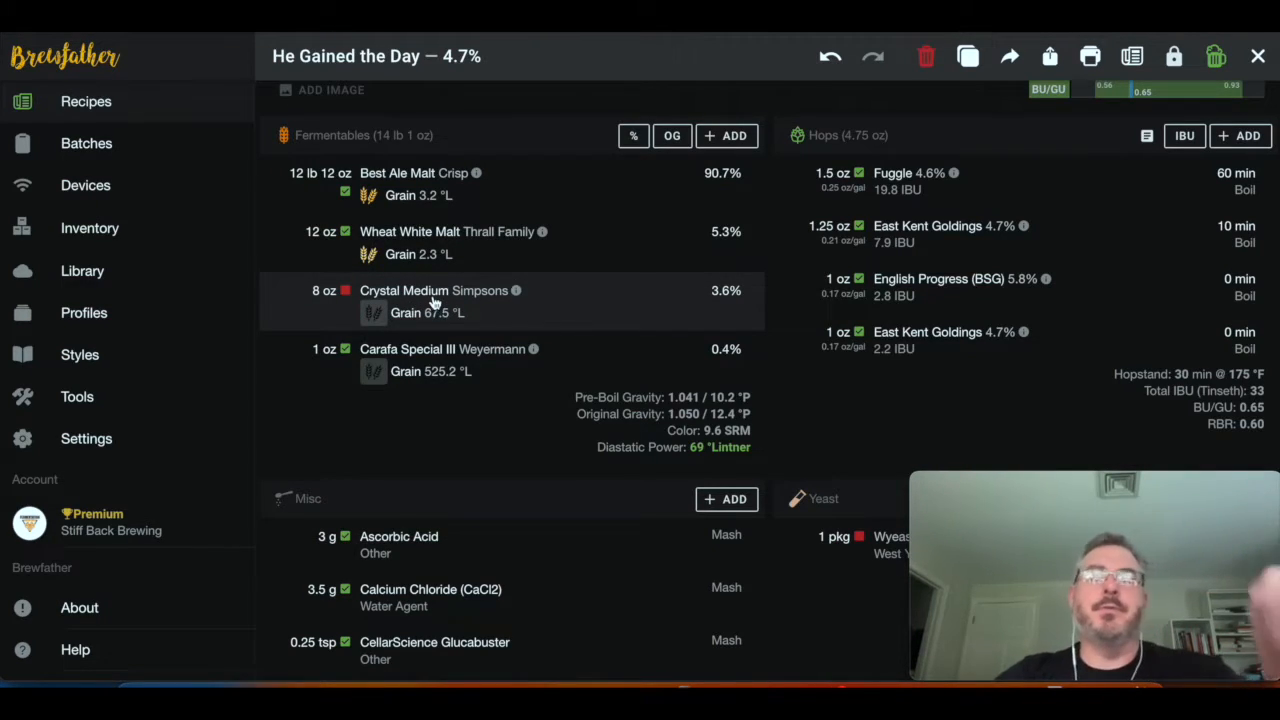
pyautogui.scroll(-1, 486, 254)
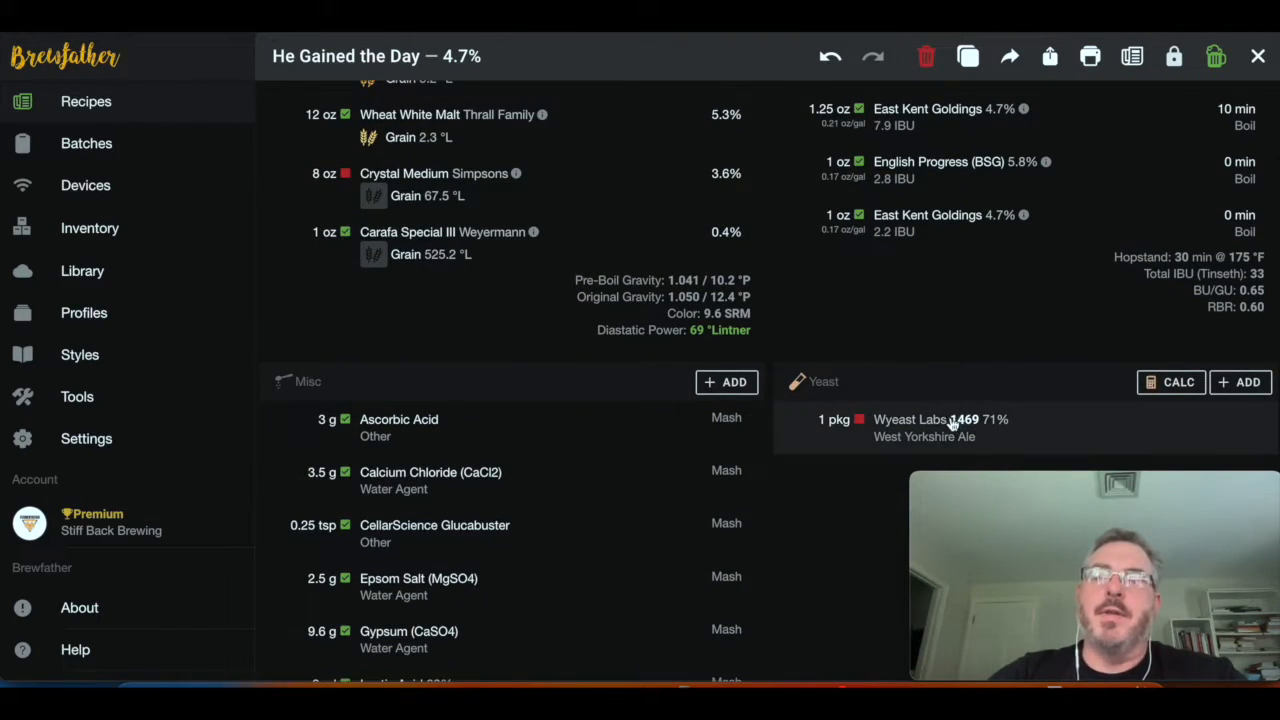
pyautogui.scroll(1, 614, 237)
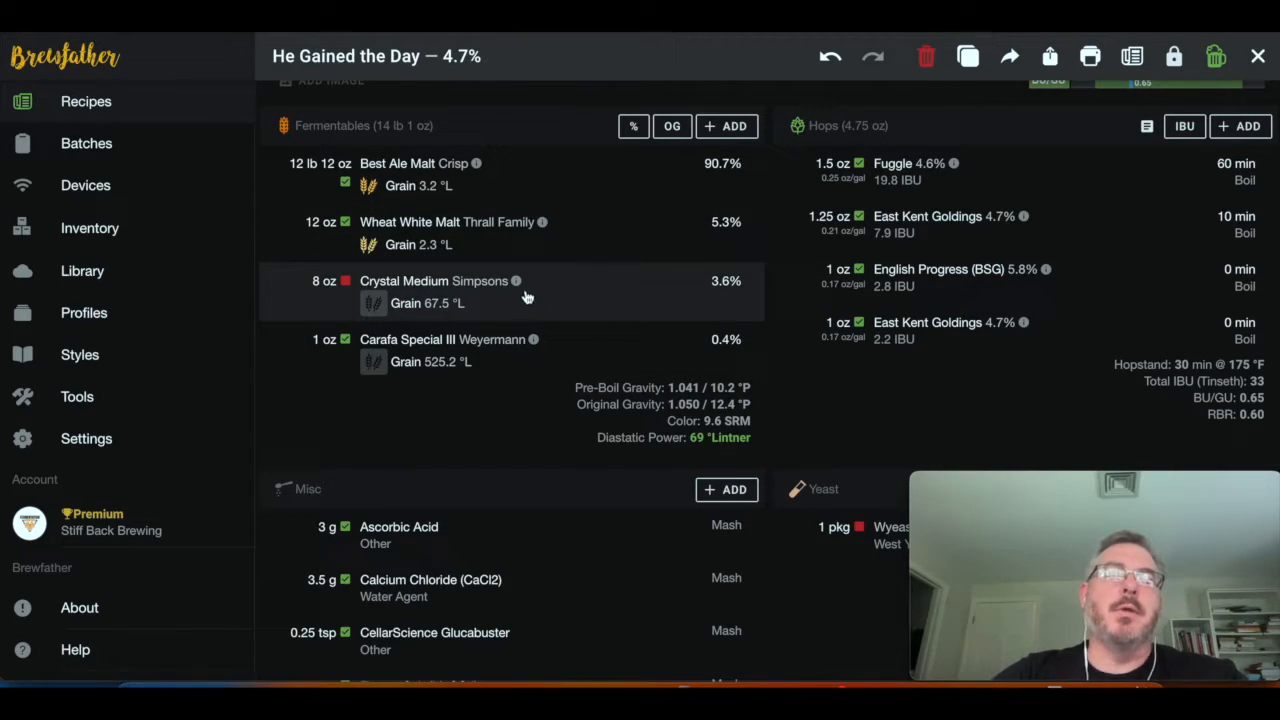
# Examine the notes attached to the recipe's four malts and its Fuggle, East Kent Goldings and English Progress hops for storage locations
pyautogui.moveTo(517, 291)
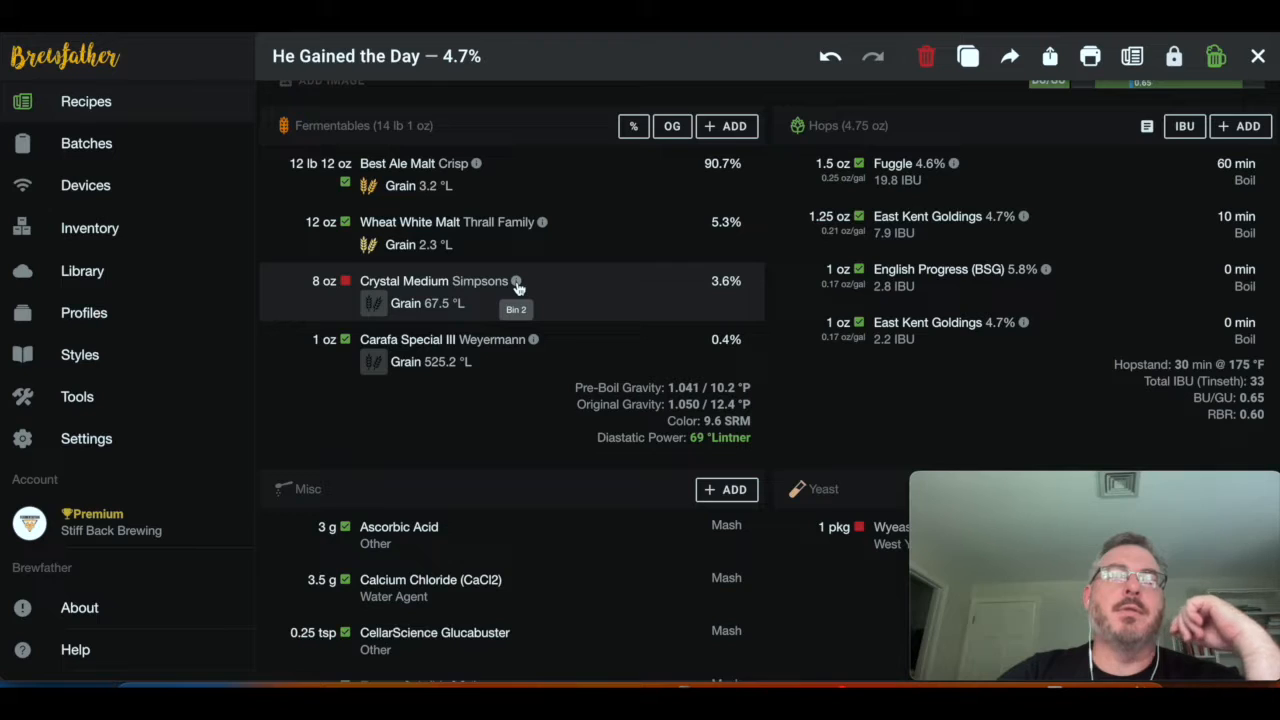
pyautogui.moveTo(543, 229)
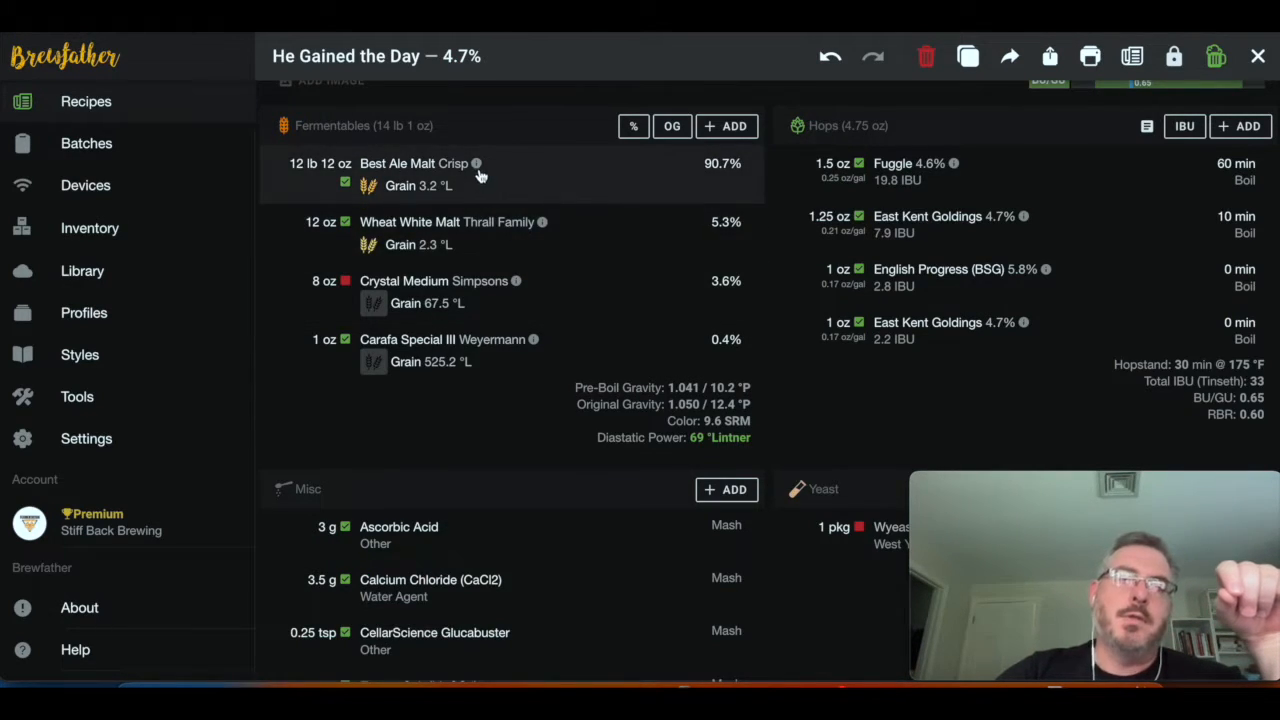
pyautogui.moveTo(479, 170)
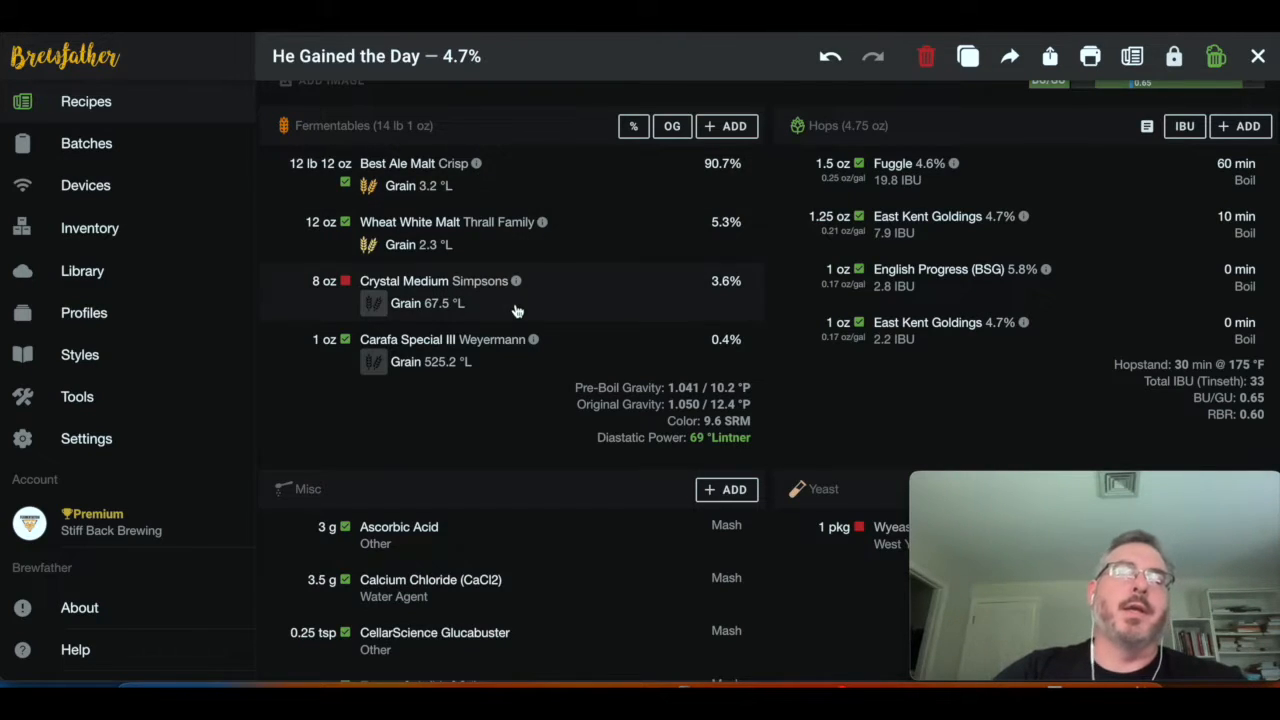
pyautogui.moveTo(535, 345)
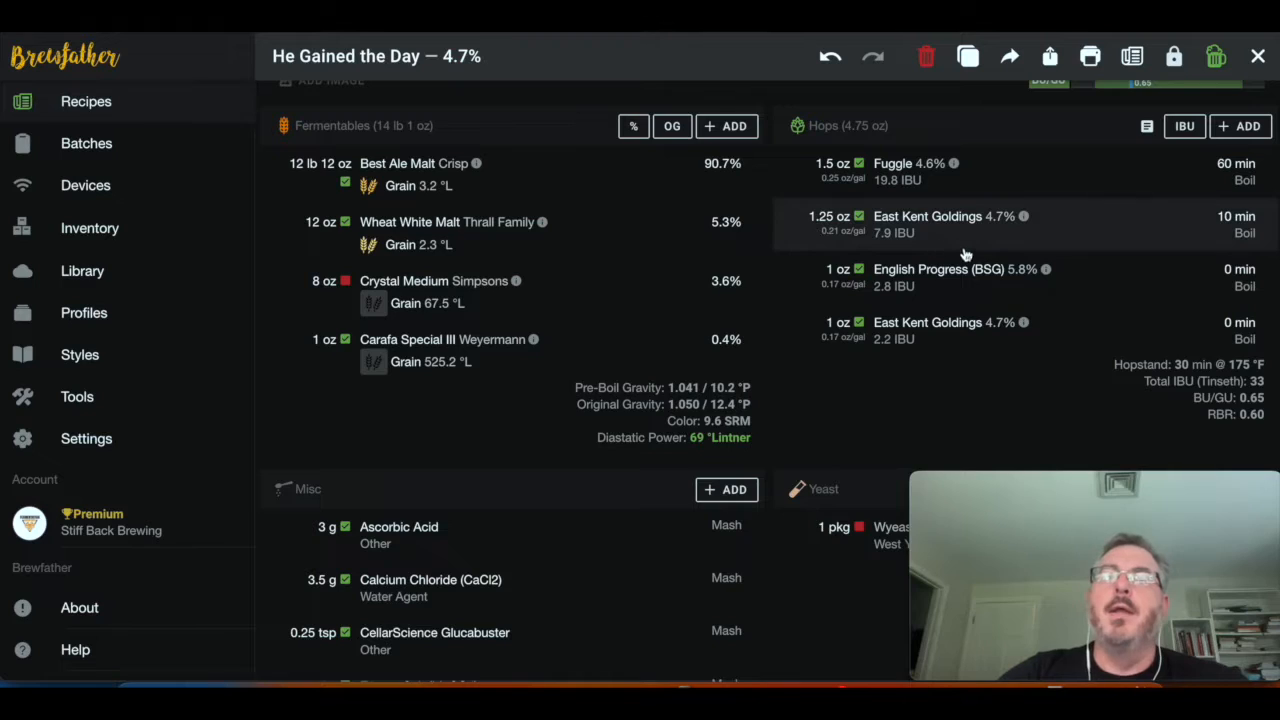
pyautogui.moveTo(1025, 218)
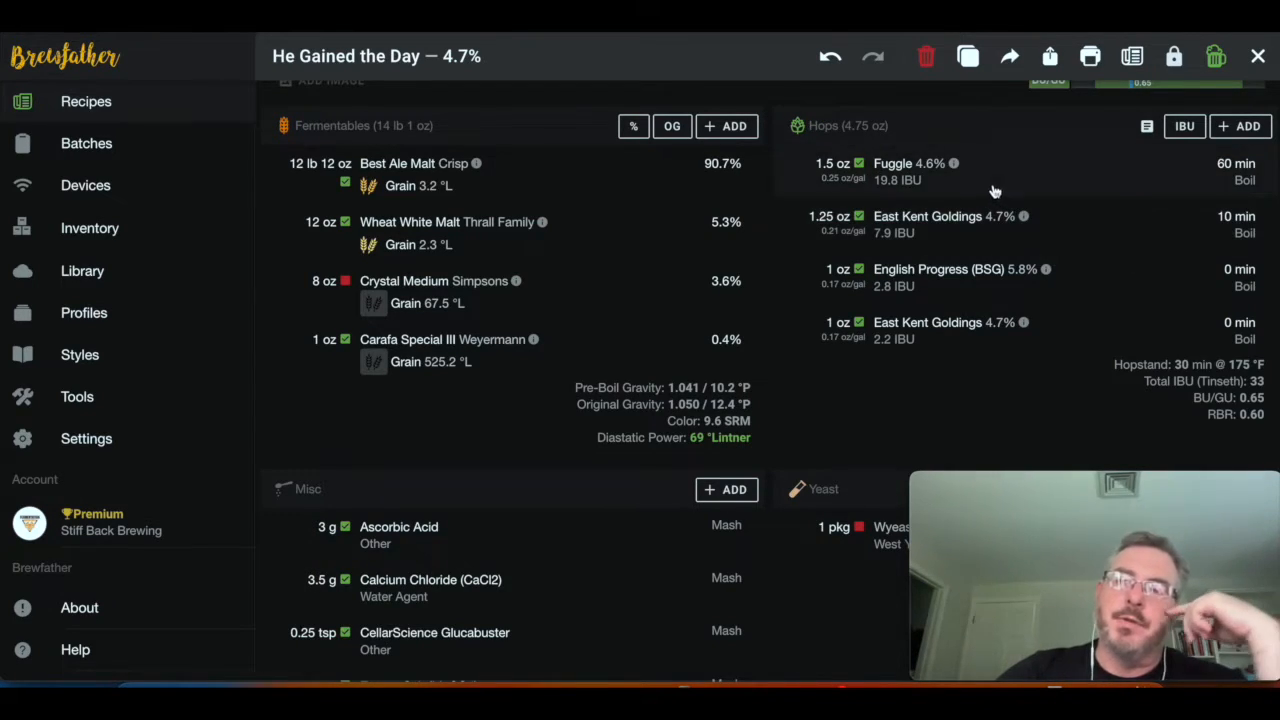
pyautogui.moveTo(955, 166)
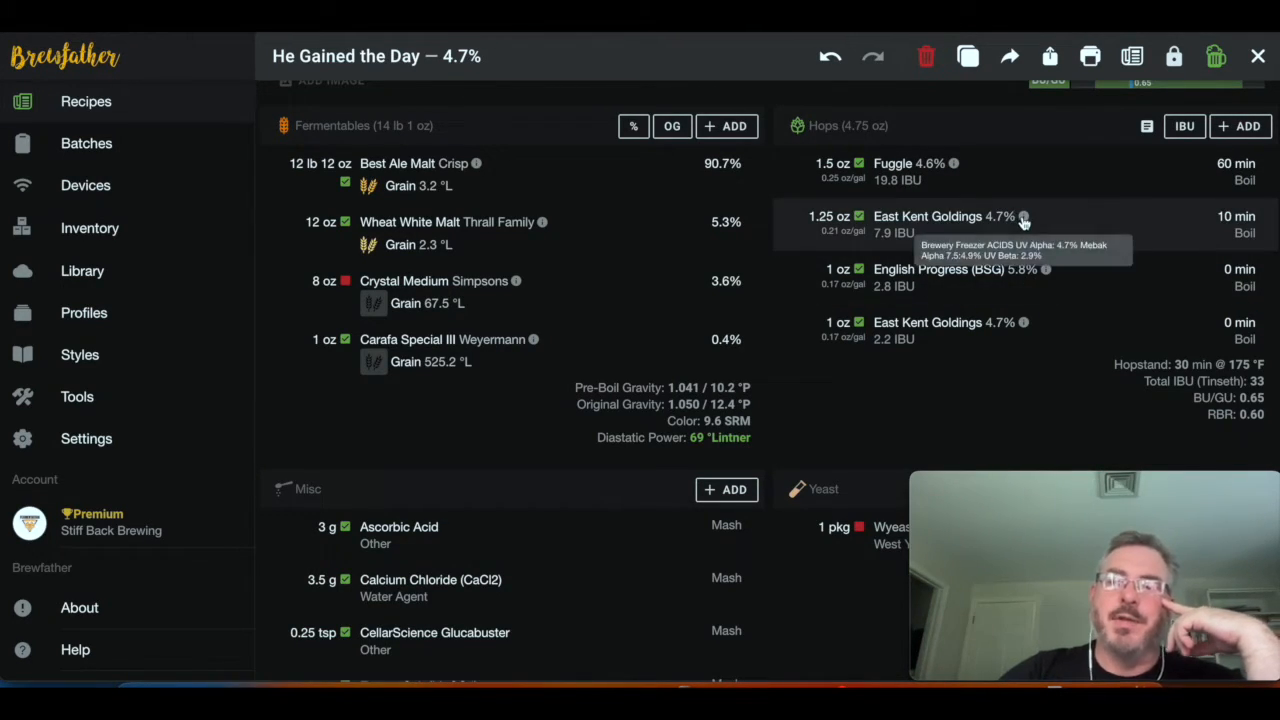
pyautogui.moveTo(1047, 271)
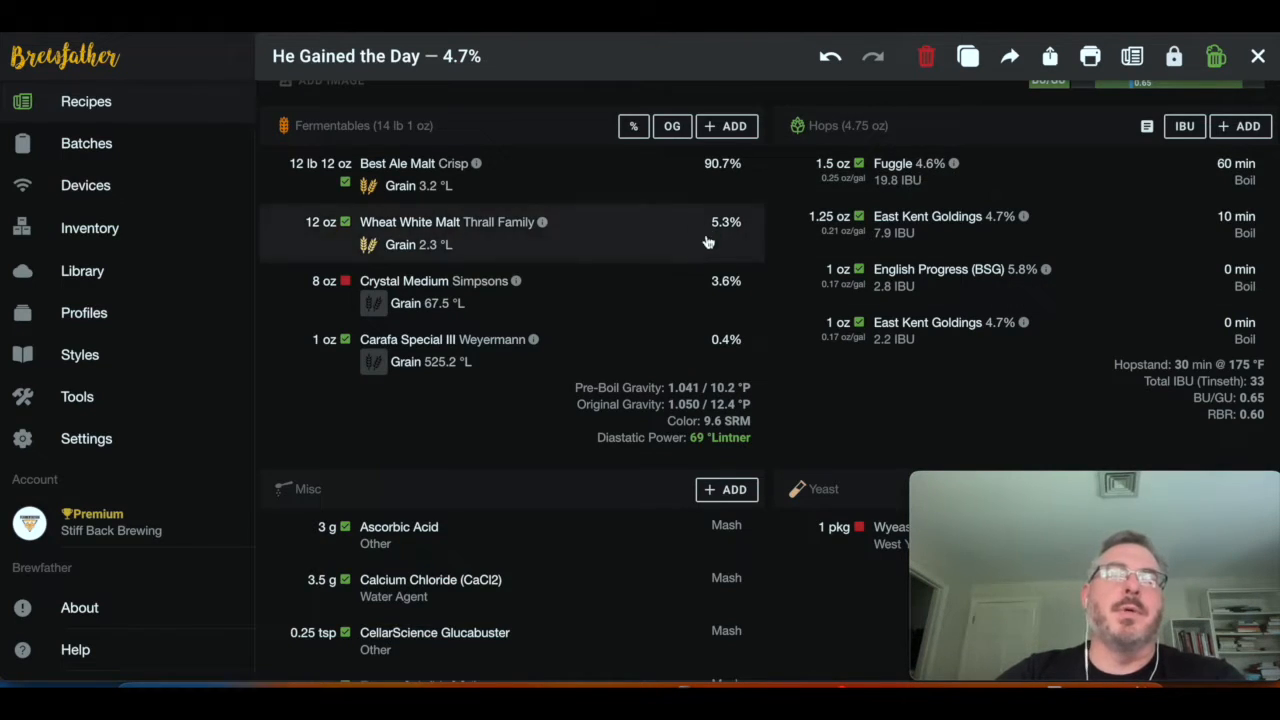
pyautogui.scroll(-1, 558, 289)
pyautogui.scroll(1, 557, 289)
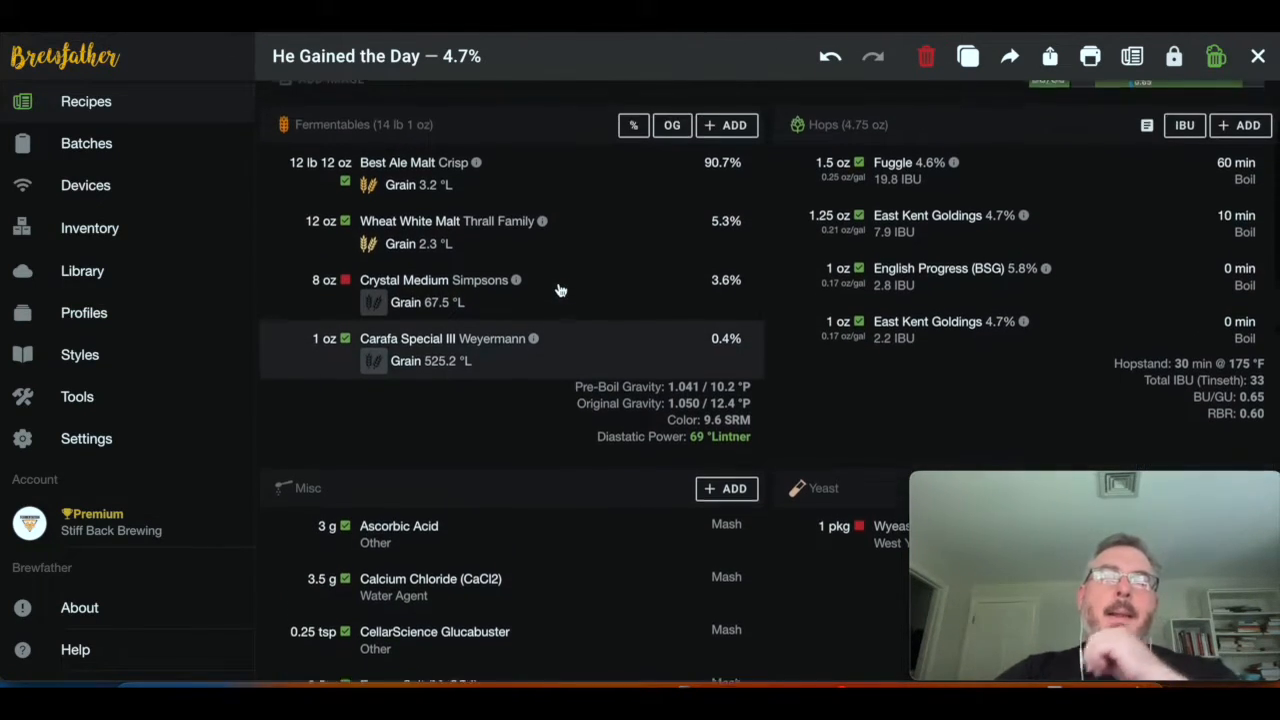
# Replace the Crystal Medium malt with Briess Caramel Munich 60L Malt from the inventory, keeping 8 oz, and save it
pyautogui.click(455, 289)
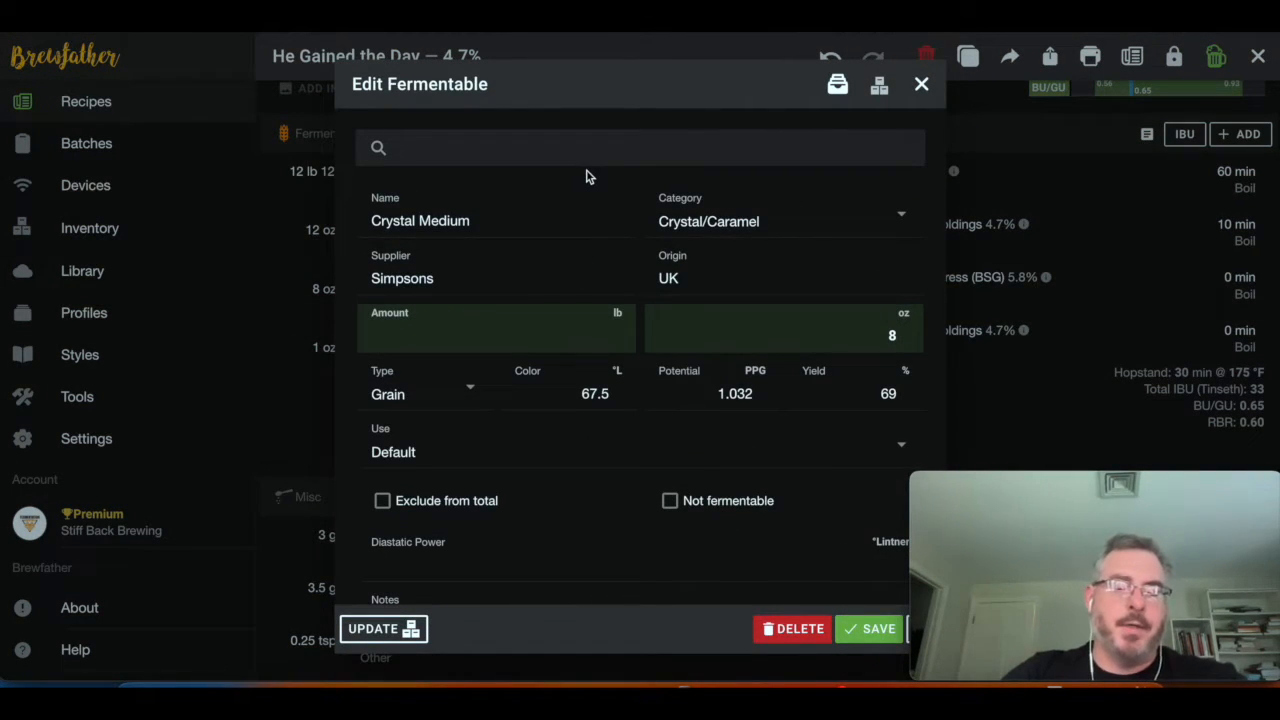
pyautogui.write('c')
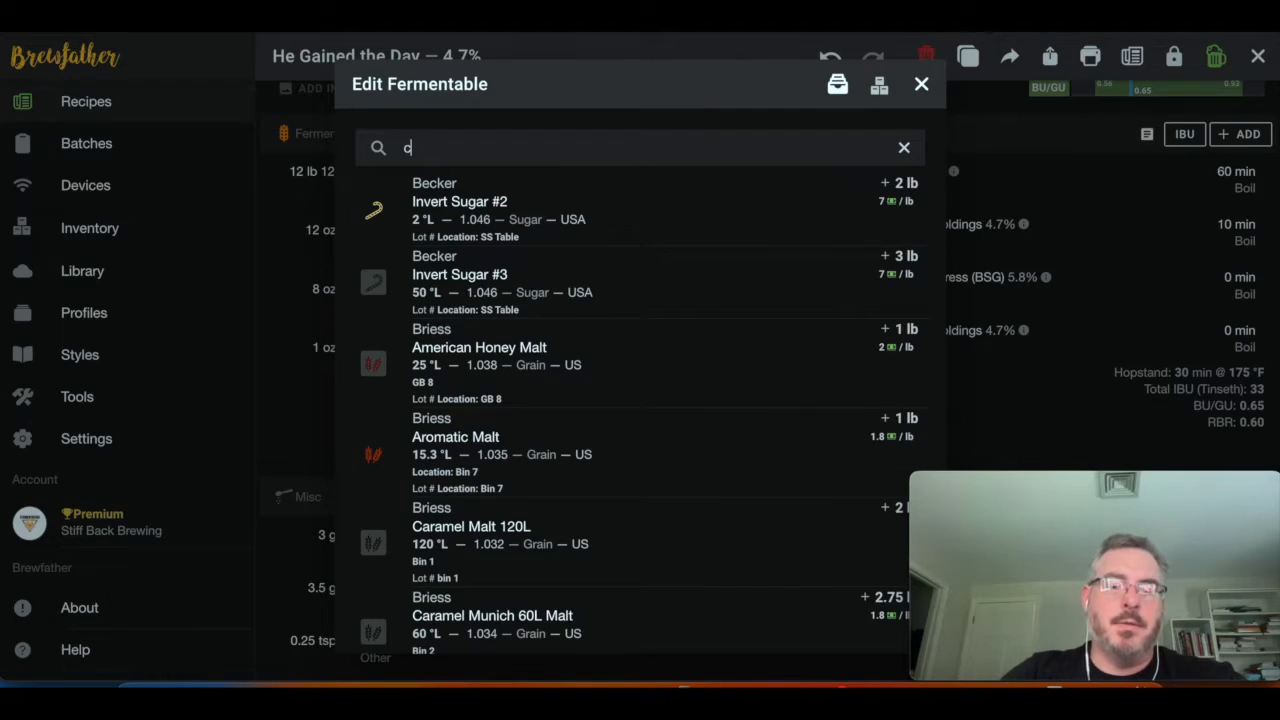
pyautogui.write('ara')
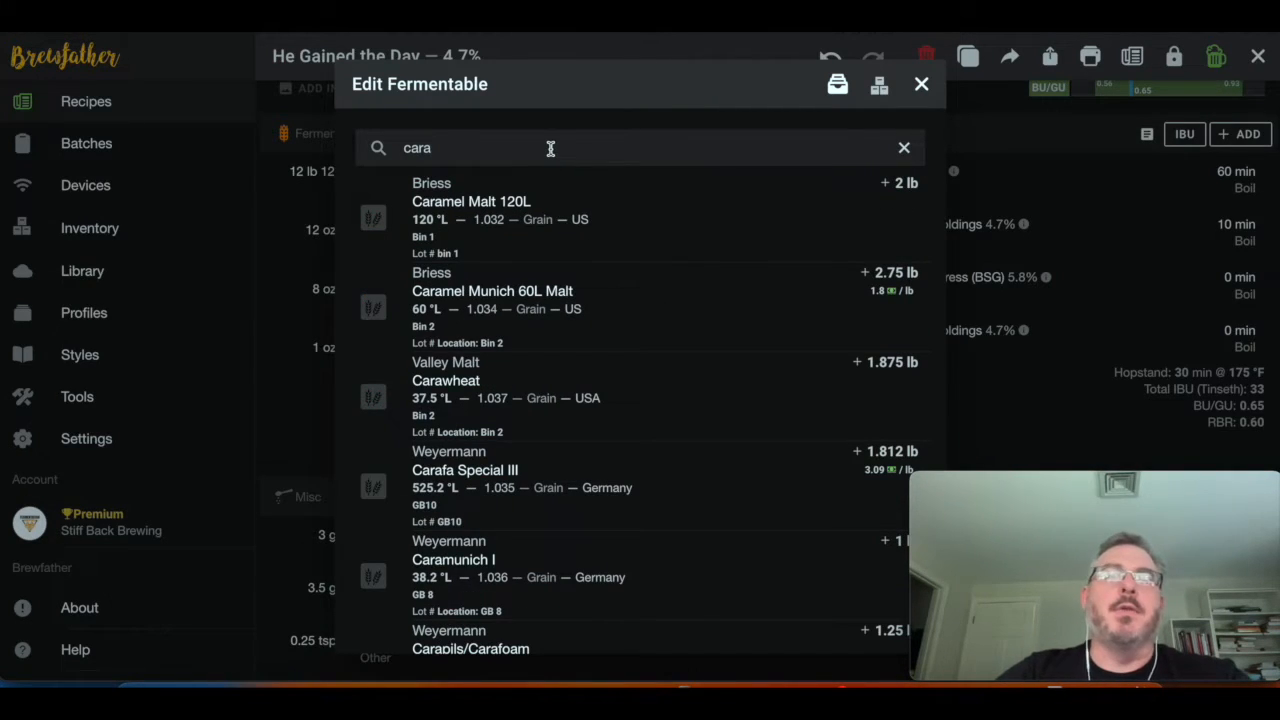
pyautogui.write('mel')
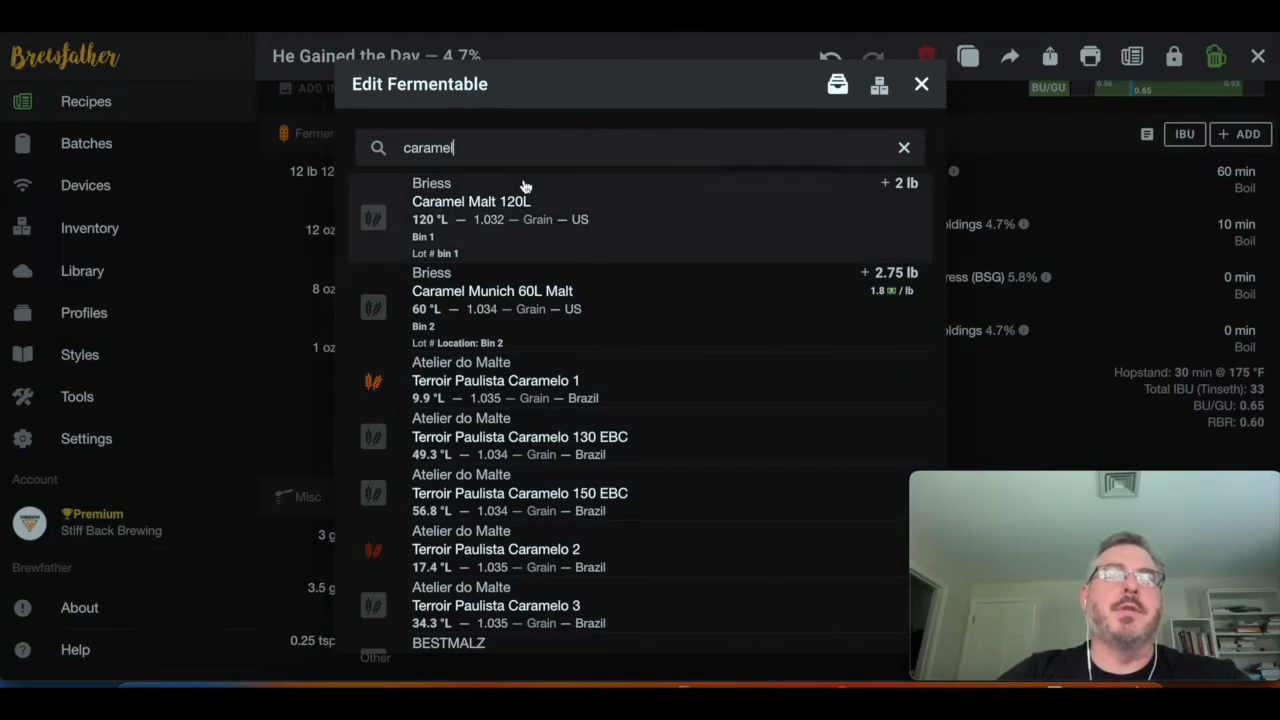
pyautogui.click(500, 286)
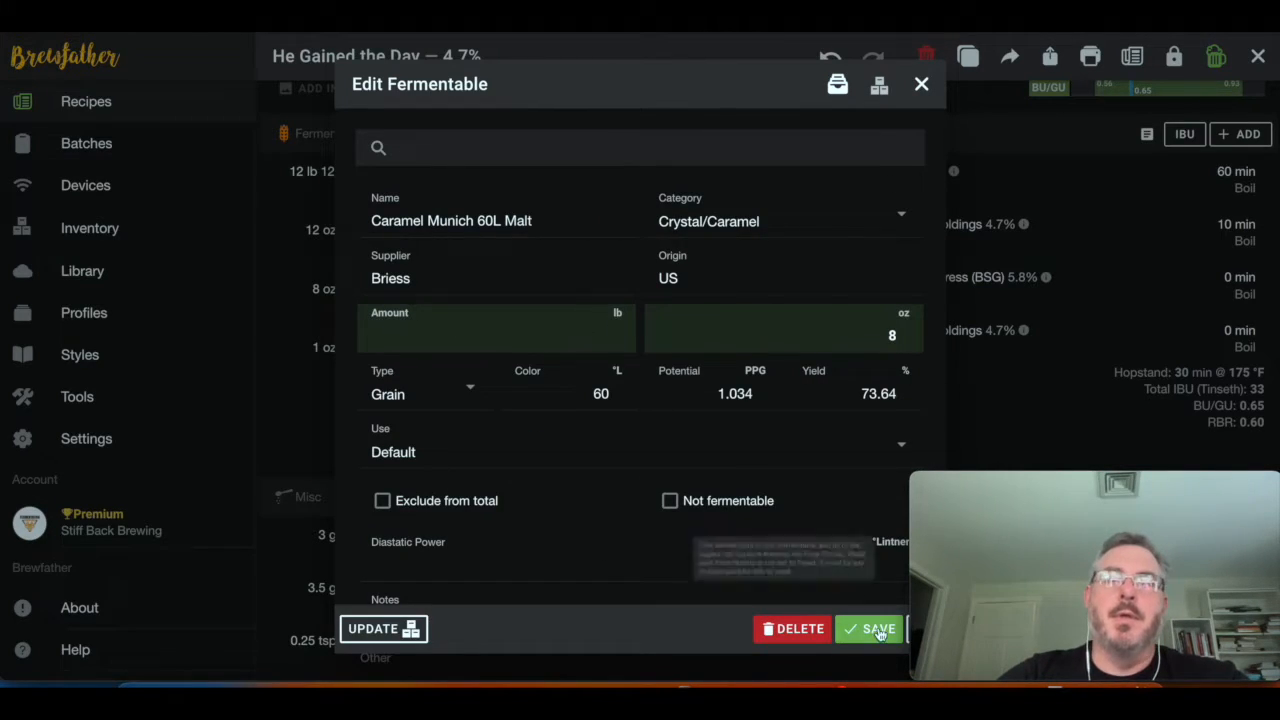
pyautogui.scroll(-2, 545, 470)
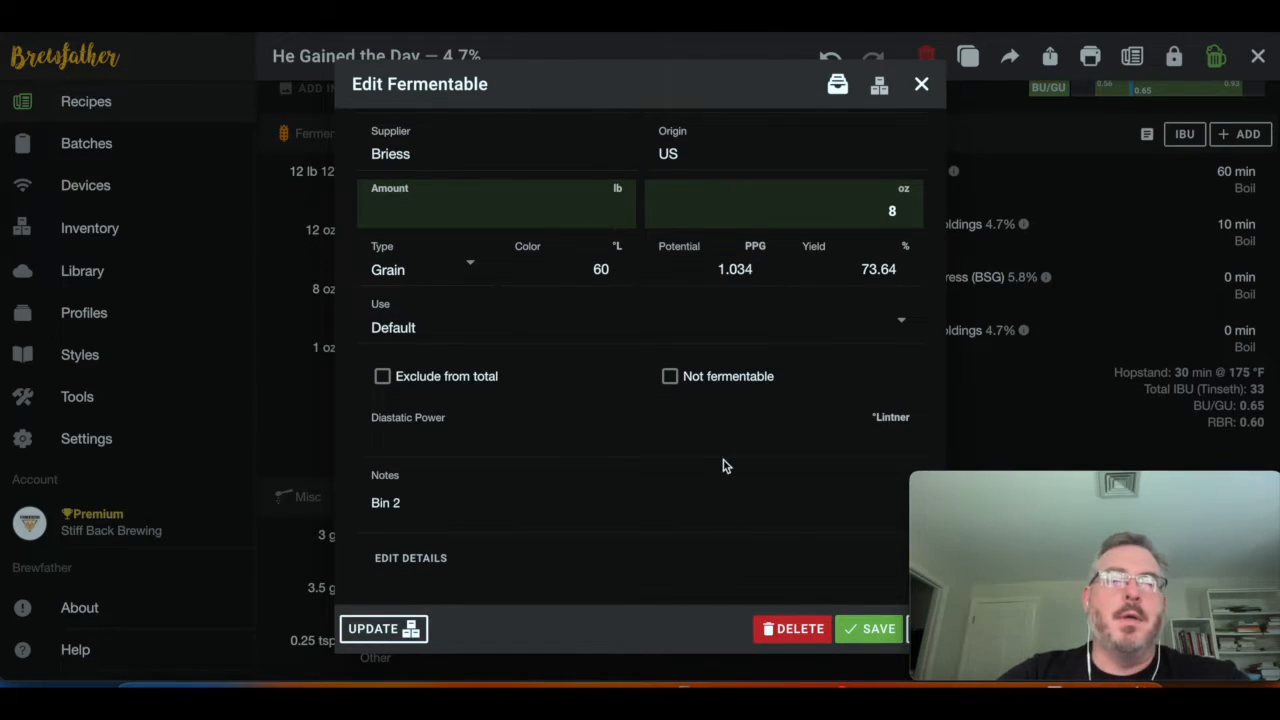
pyautogui.scroll(2, 724, 465)
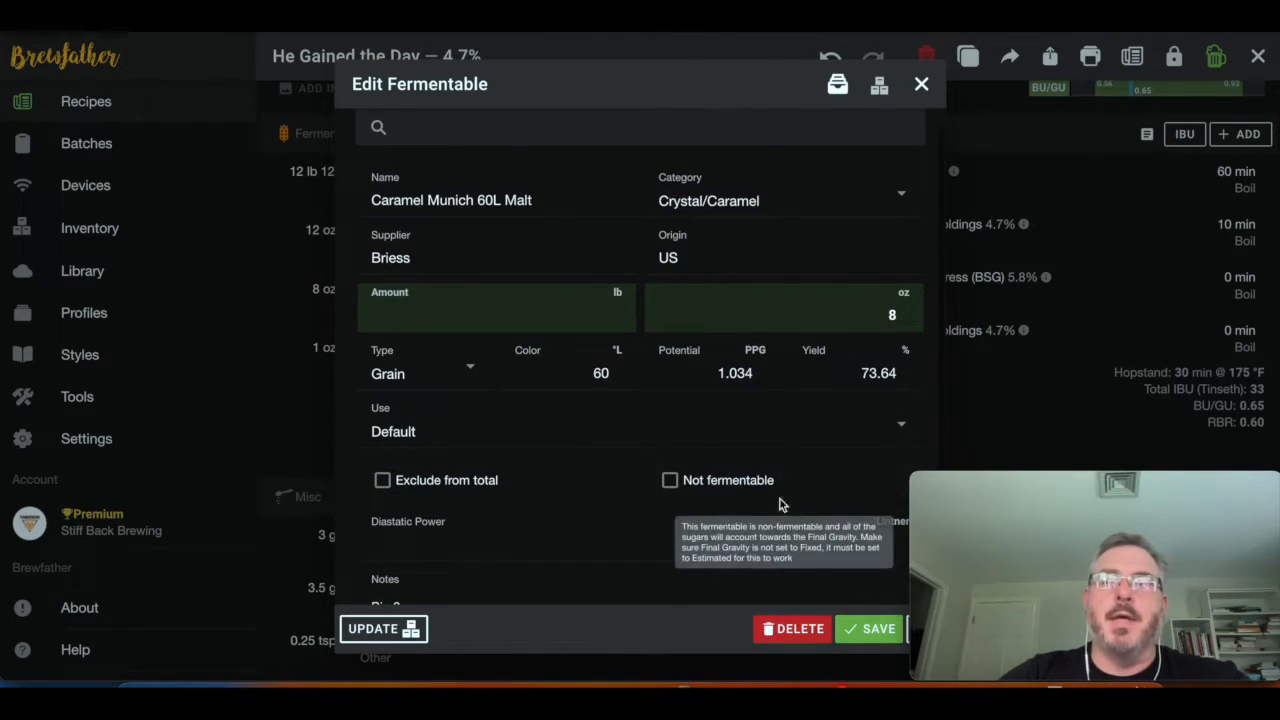
pyautogui.click(858, 630)
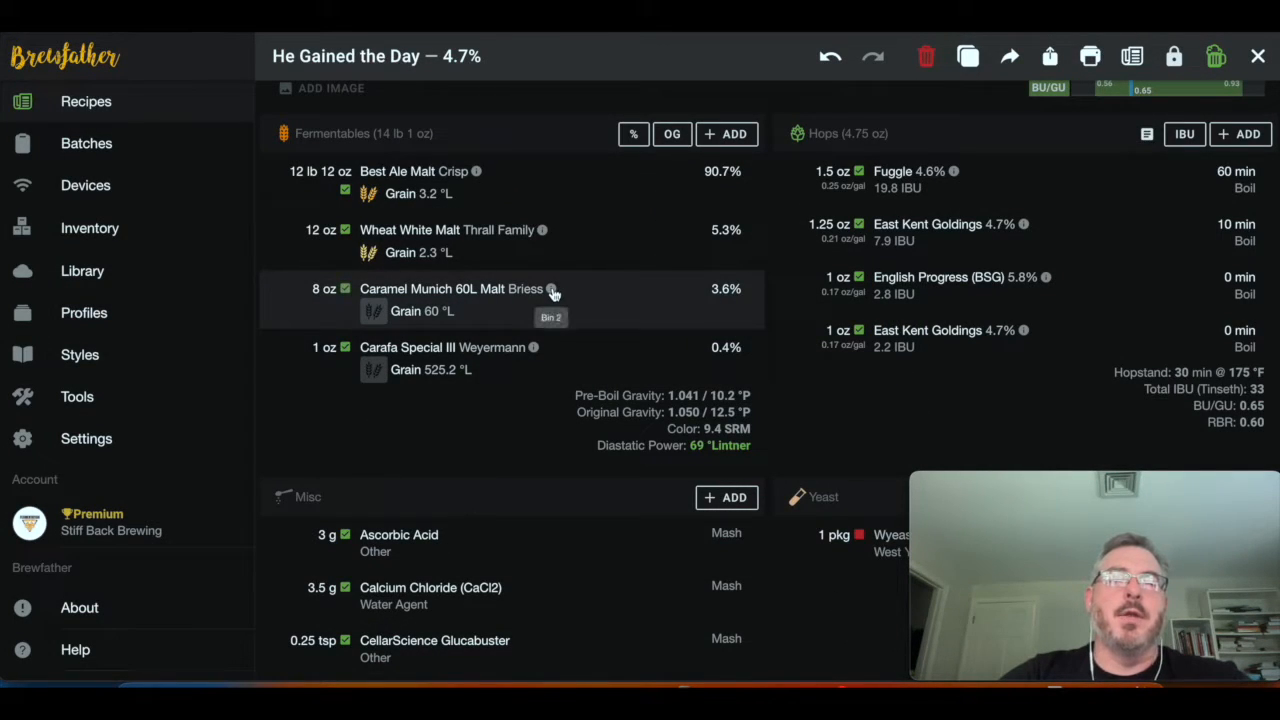
# Replace the West Yorkshire Ale yeast with 1 pkg of Fermentis S-04 SafAle English Ale from the inventory and save it
pyautogui.scroll(-3, 965, 258)
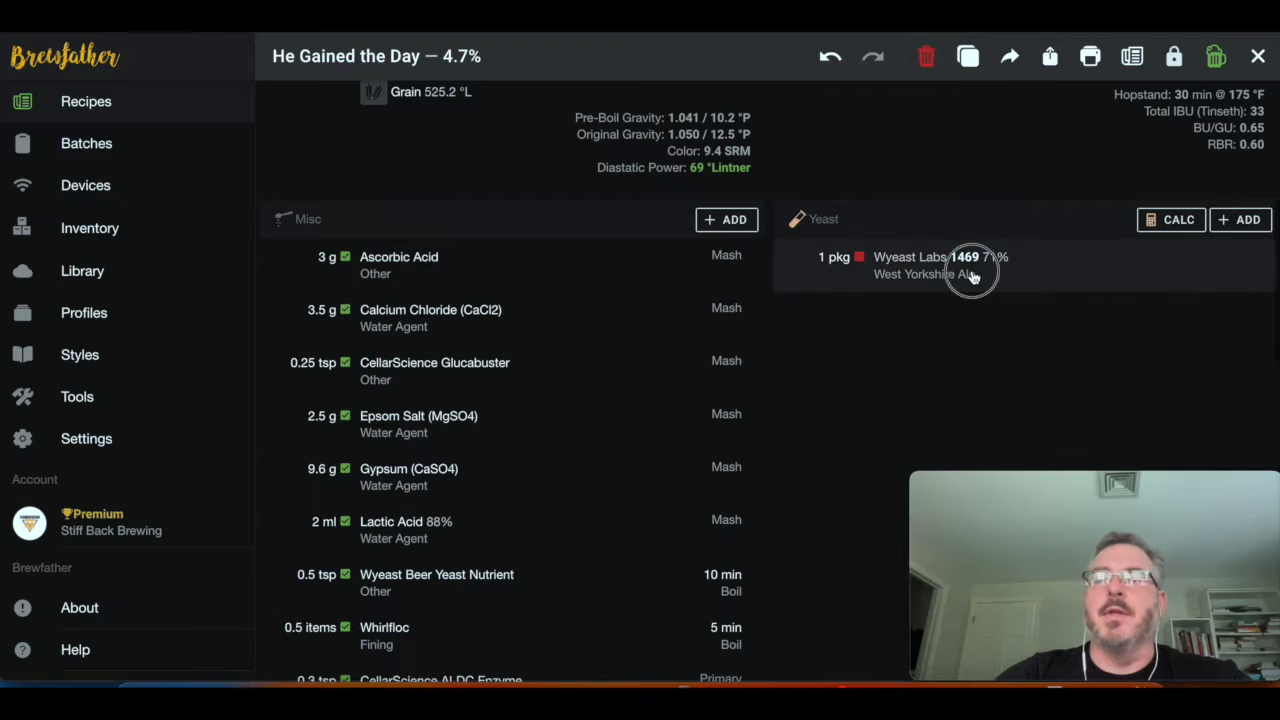
pyautogui.click(970, 276)
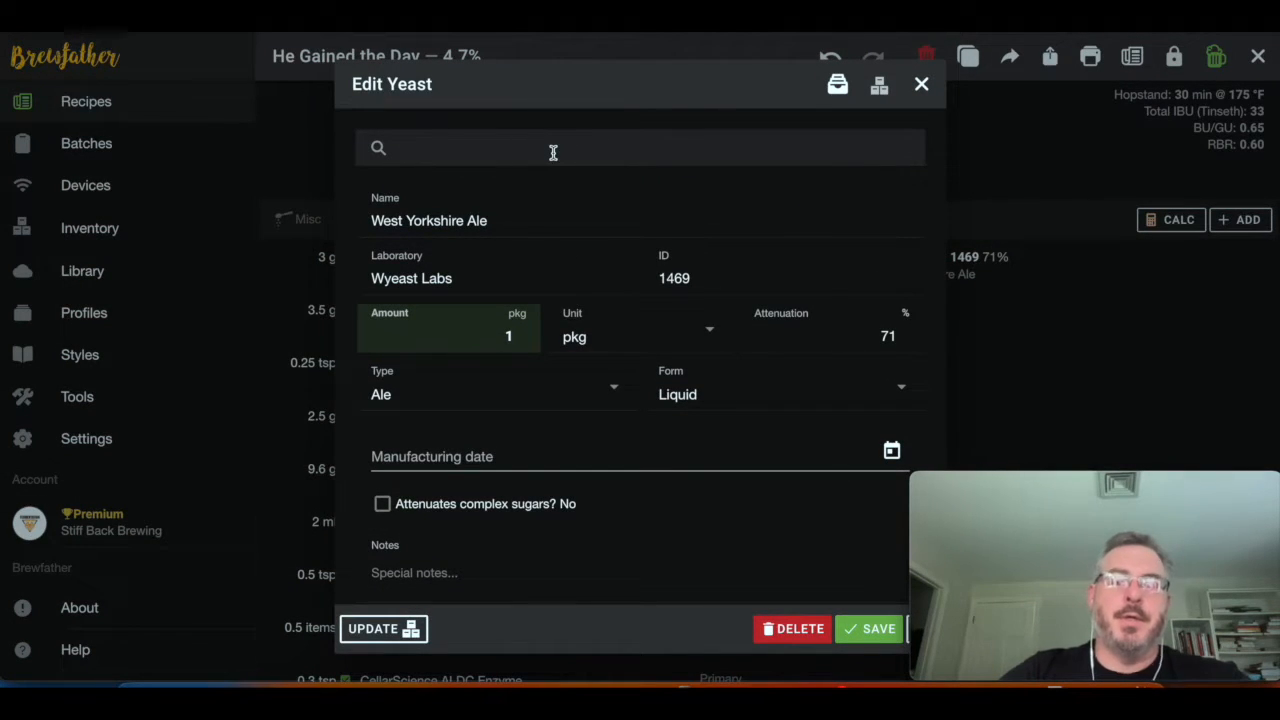
pyautogui.write('s')
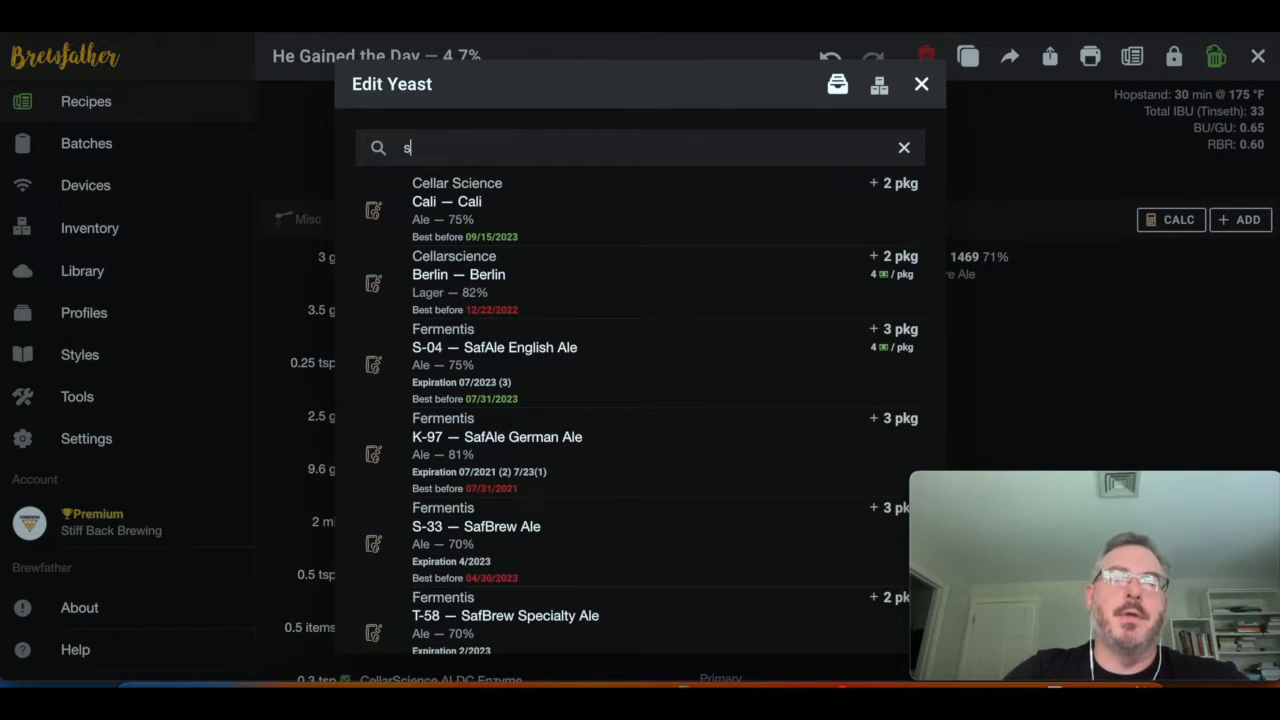
pyautogui.write('04')
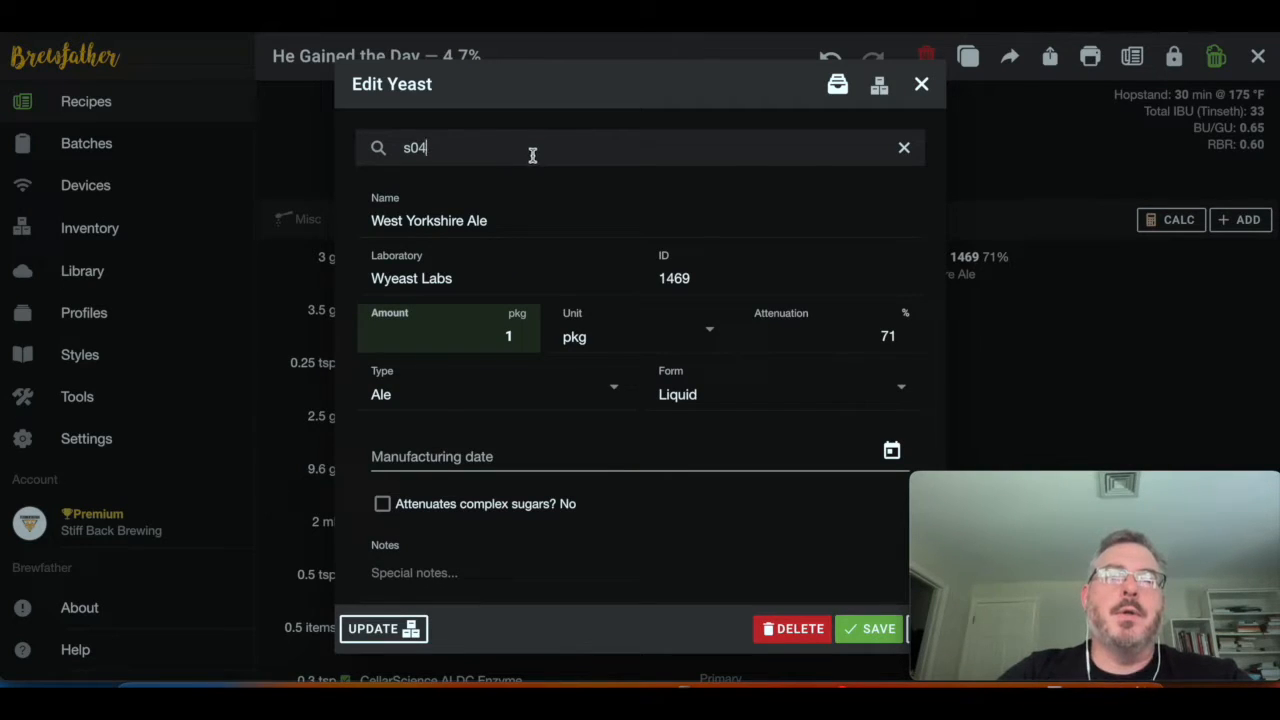
pyautogui.press('BackSpace')
pyautogui.press('BackSpace')
pyautogui.write('-04')
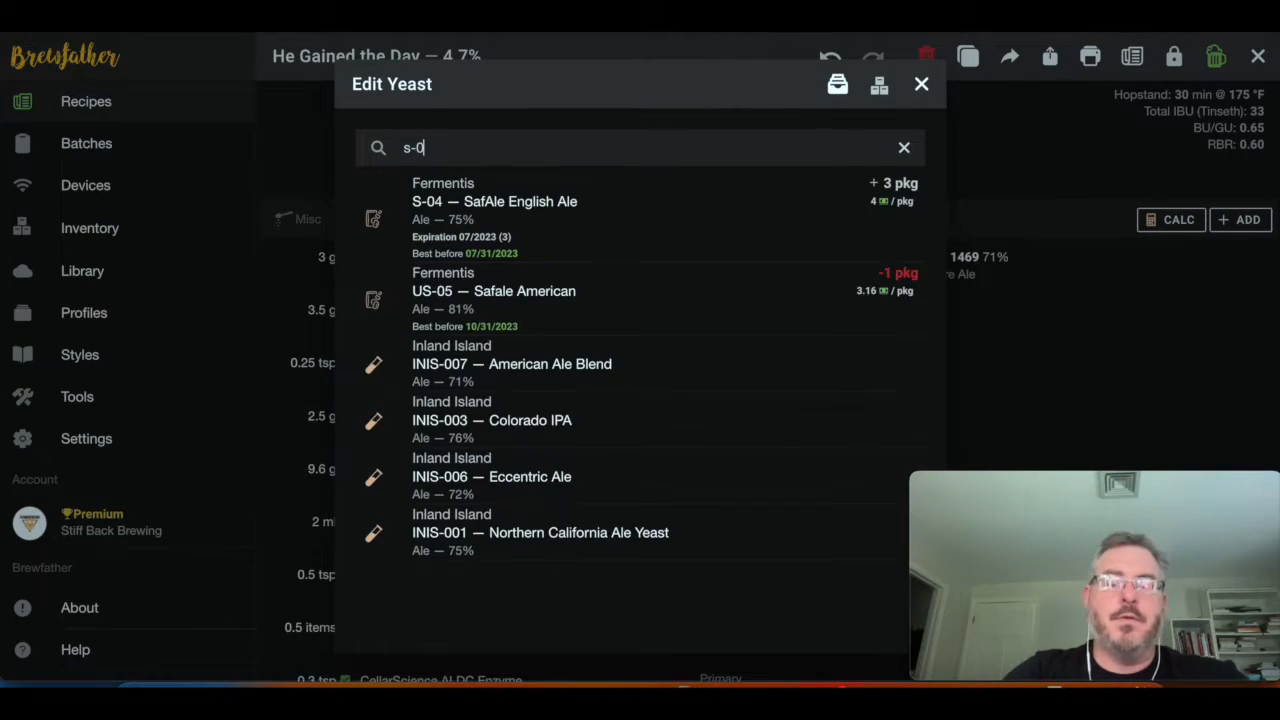
pyautogui.click(531, 210)
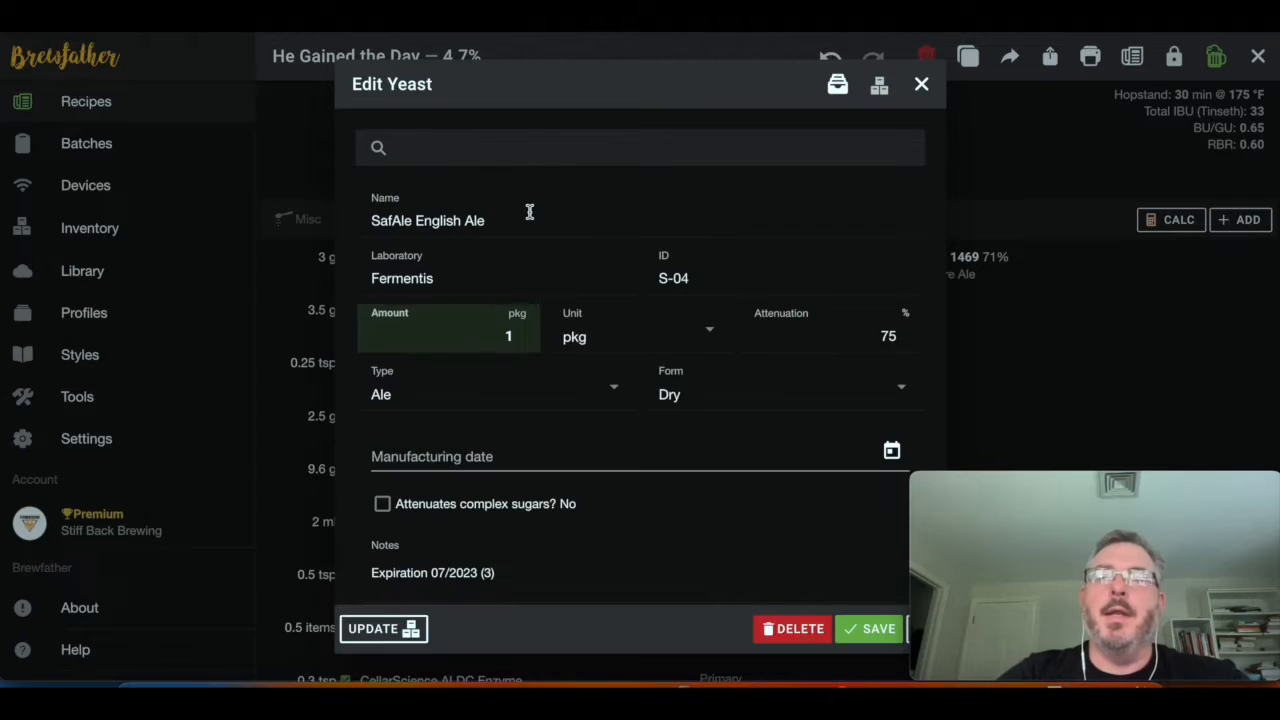
pyautogui.click(876, 628)
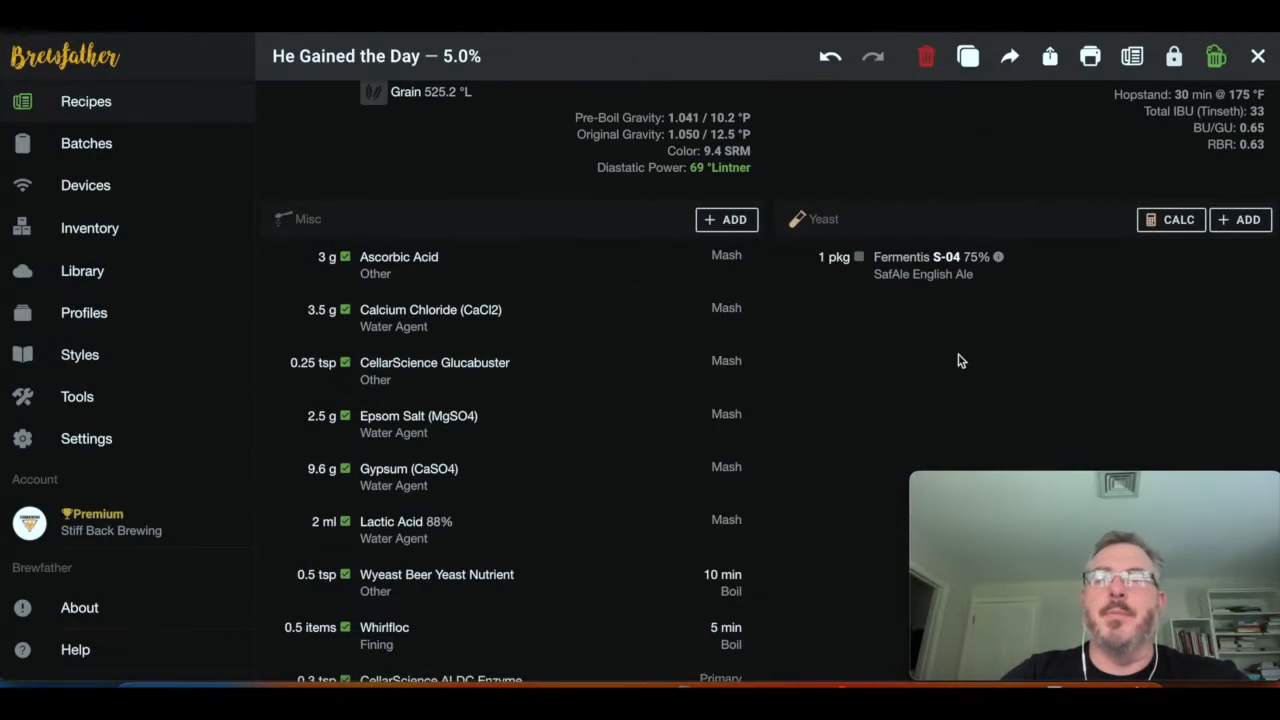
# Review the stock status of the recipe's ingredients after the substitutions, along with its equipment details and style ranges
pyautogui.scroll(3, 876, 277)
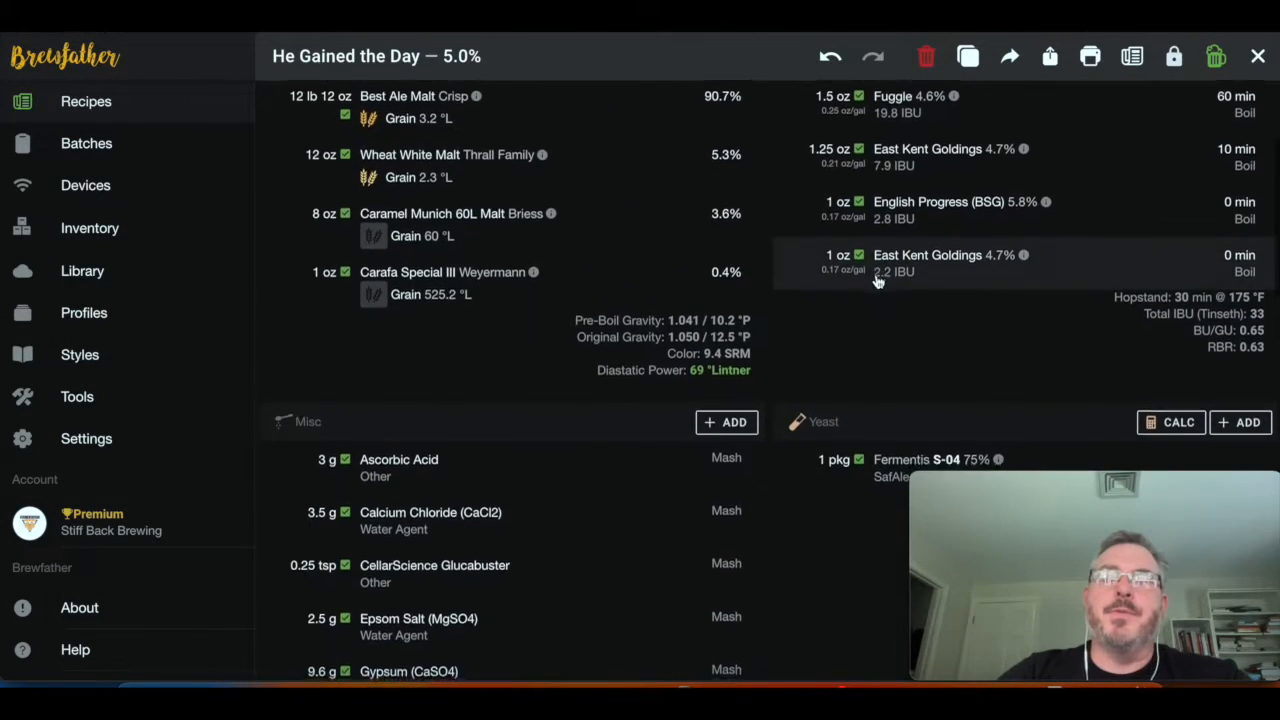
pyautogui.scroll(1, 876, 282)
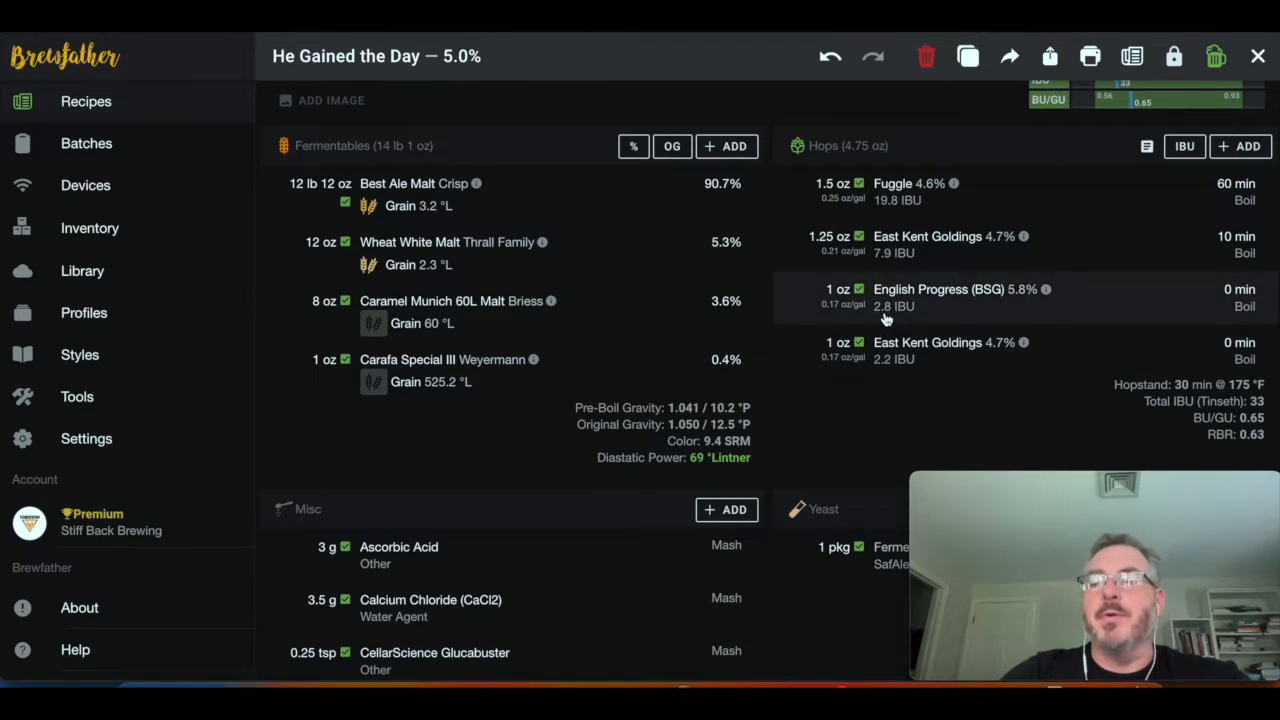
pyautogui.scroll(1, 686, 300)
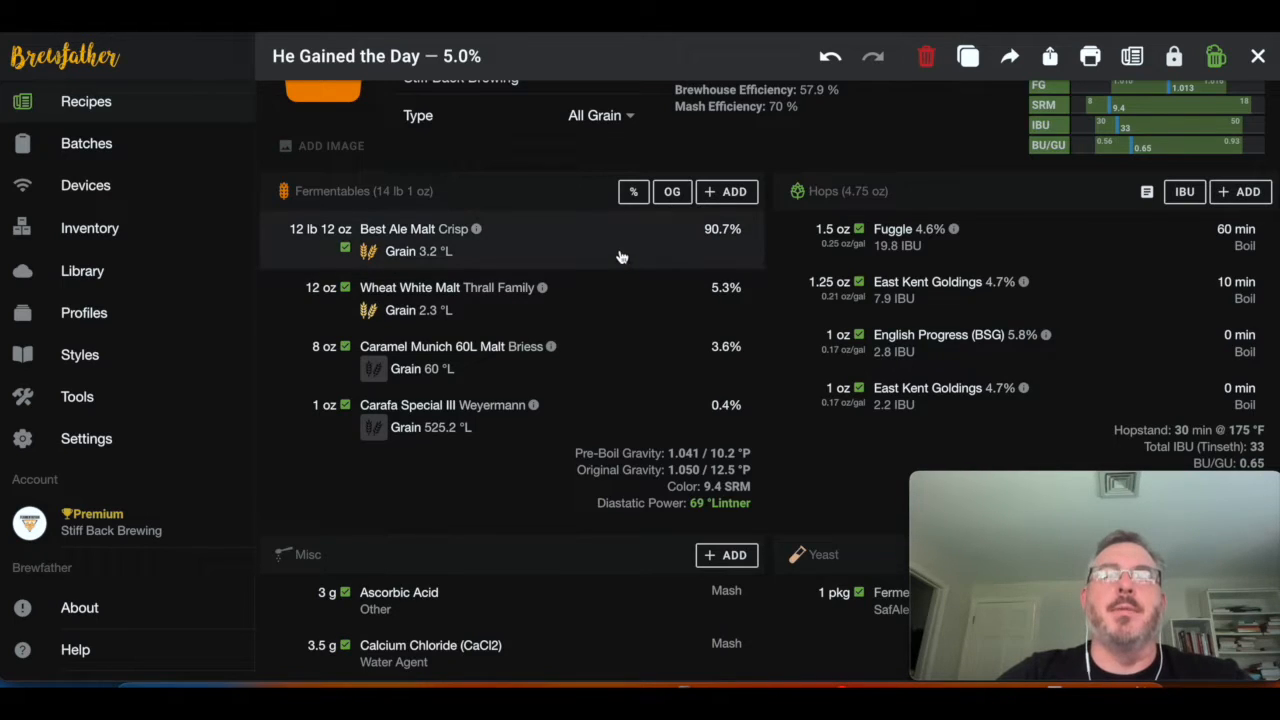
pyautogui.scroll(-1, 800, 235)
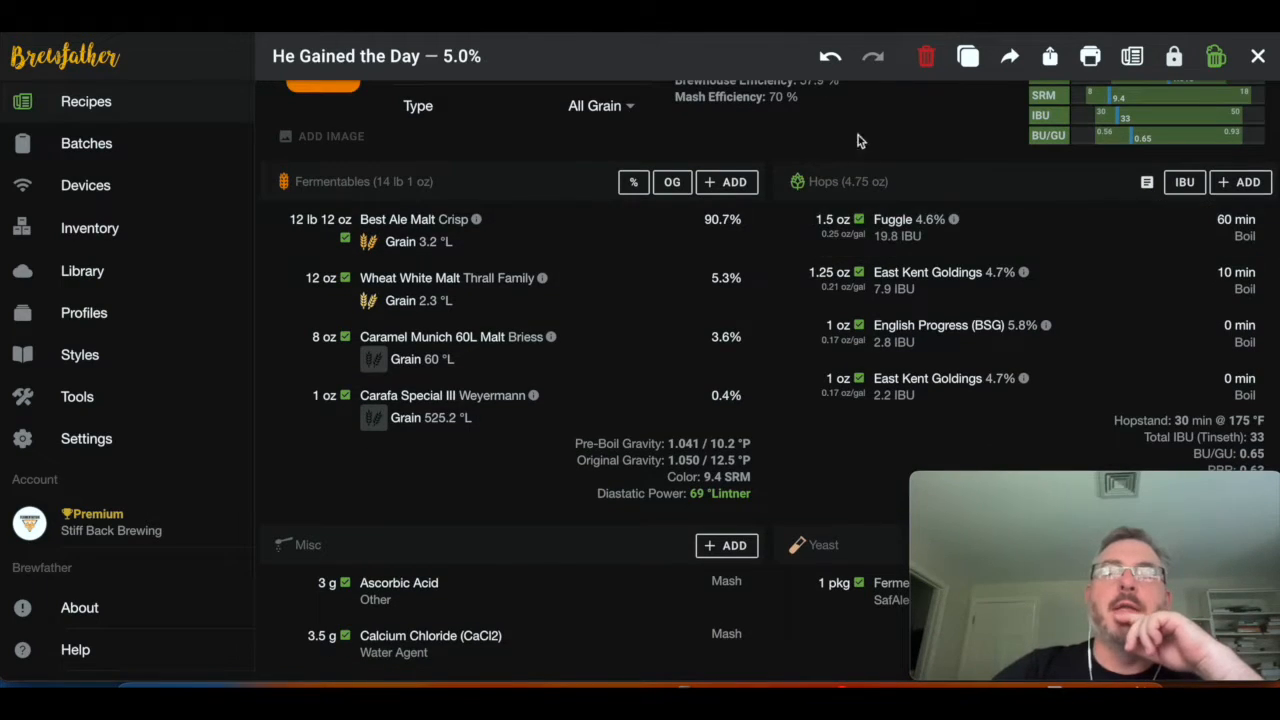
pyautogui.scroll(1, 1003, 157)
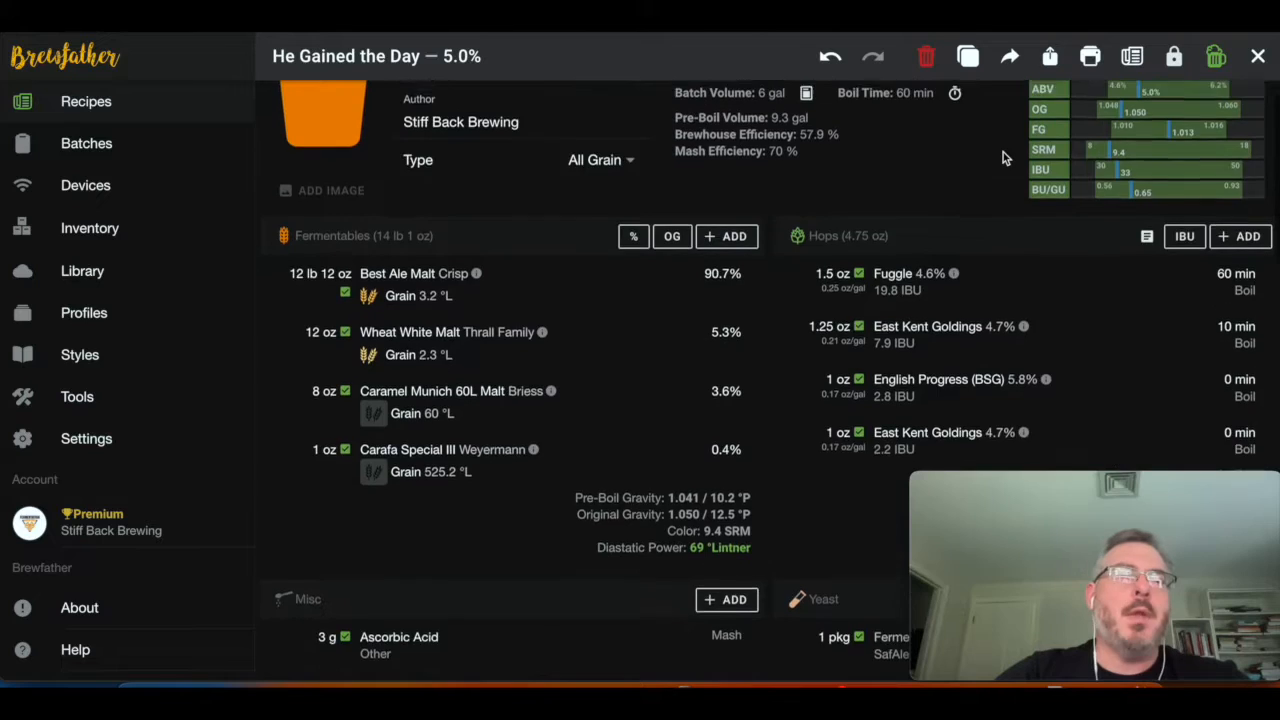
pyautogui.scroll(1, 804, 256)
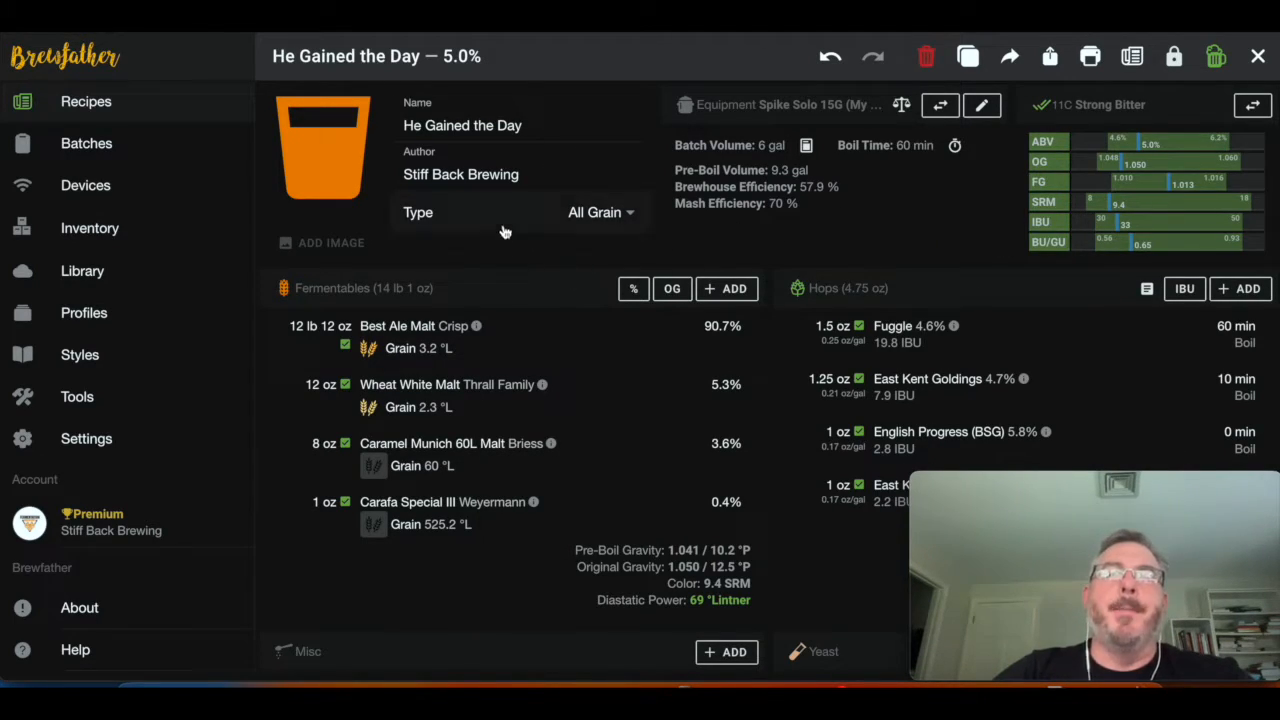
# Create a brew batch from the He Gained the Day recipe
pyautogui.scroll(-1, 816, 206)
pyautogui.scroll(1, 816, 206)
pyautogui.click(1215, 58)
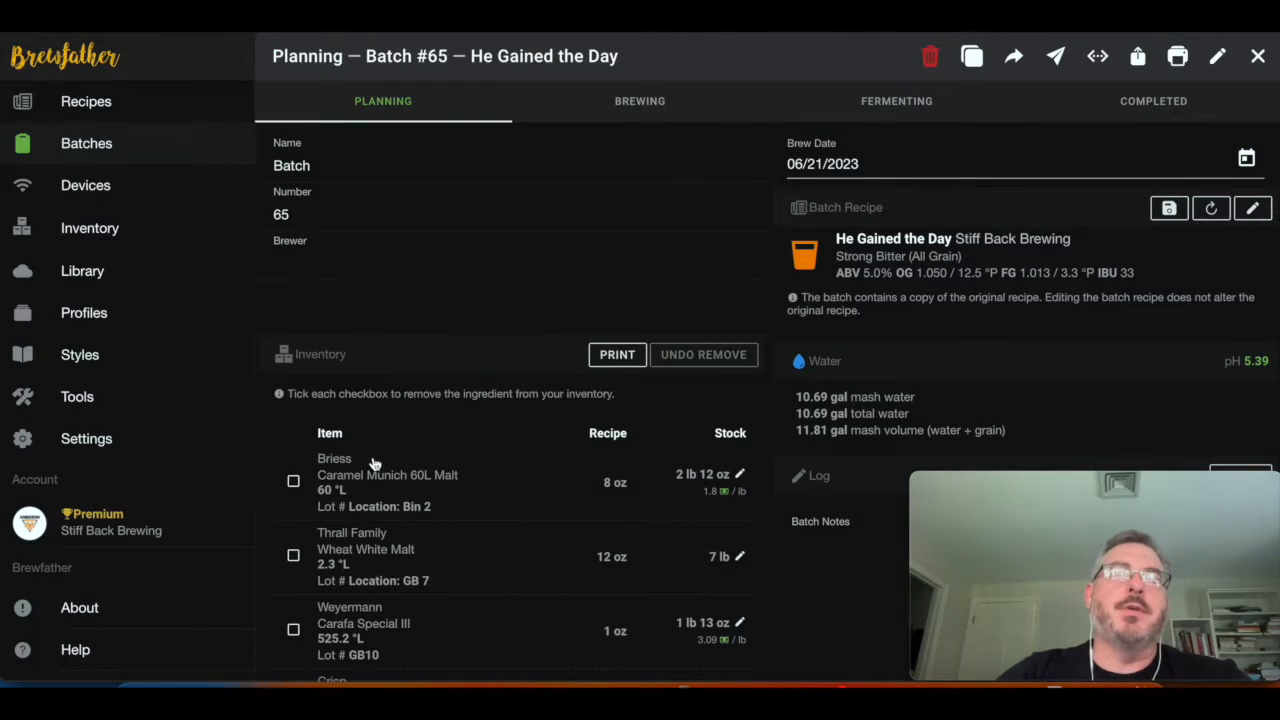
# Examine the batch's inventory list for each ingredient's recipe amount, stock, cost and storage location
pyautogui.scroll(-1, 370, 500)
pyautogui.scroll(1, 413, 340)
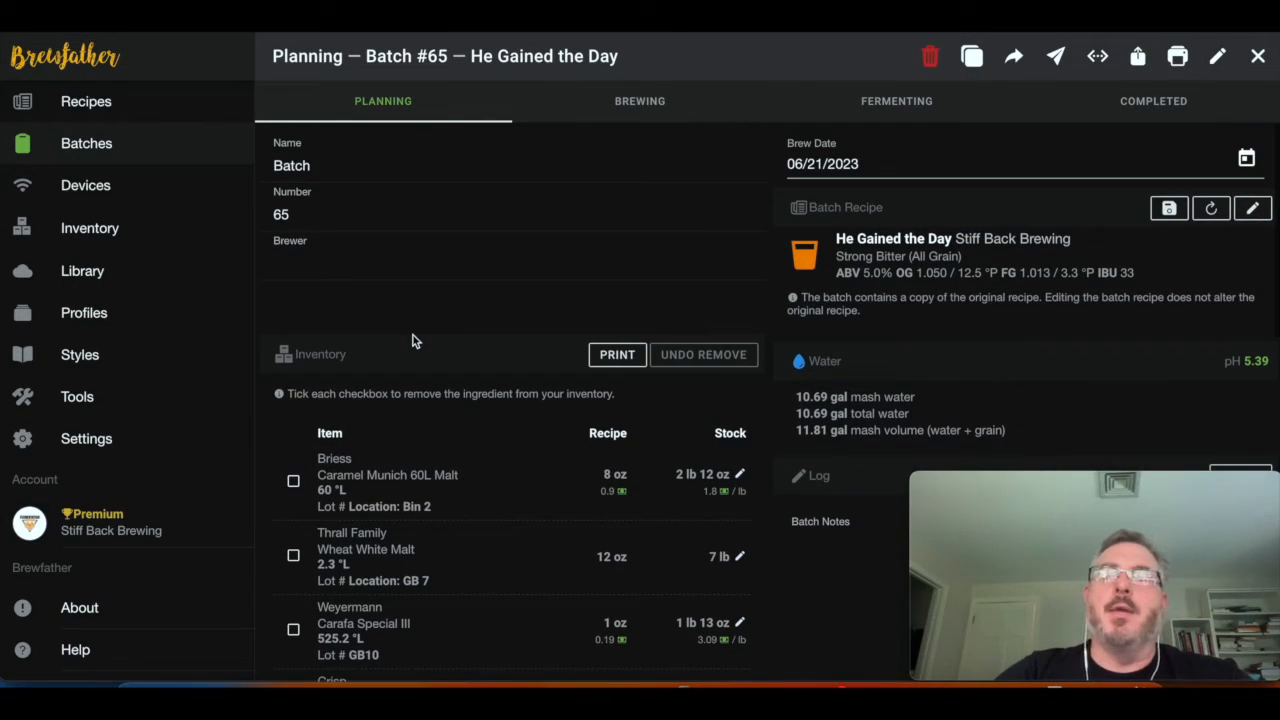
pyautogui.scroll(-3, 590, 192)
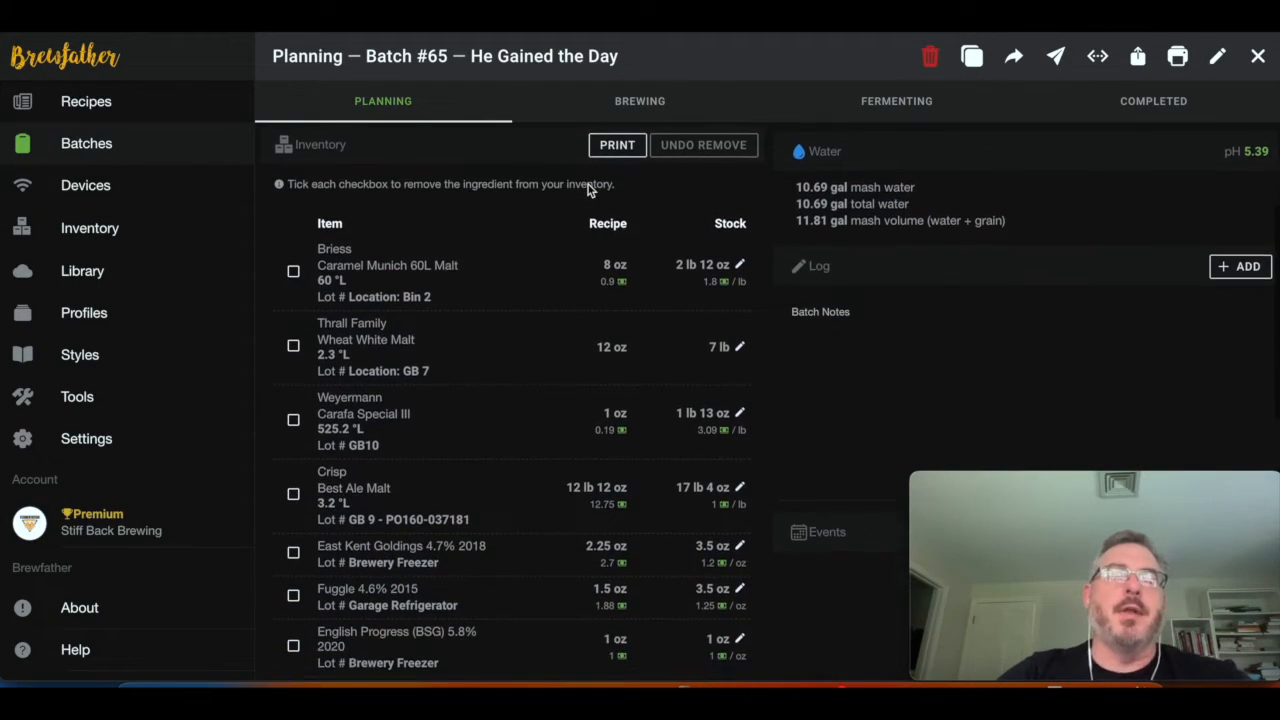
pyautogui.scroll(-2, 460, 230)
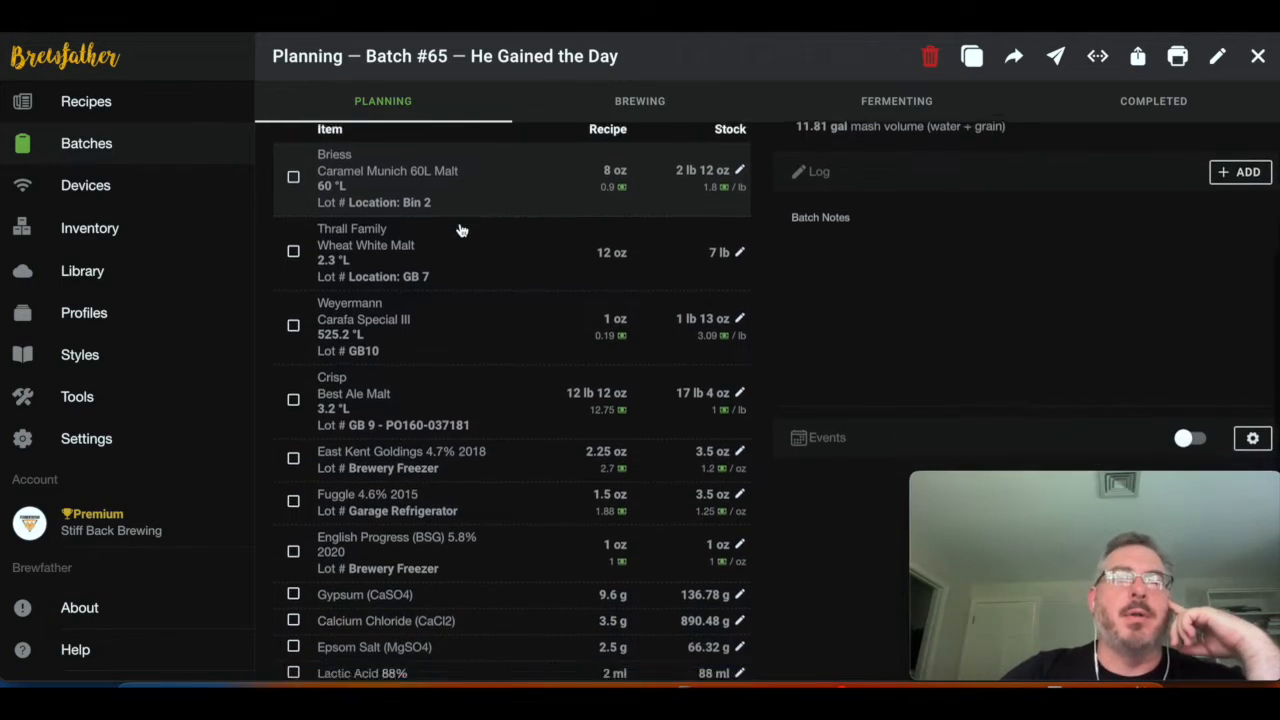
pyautogui.scroll(-1, 460, 230)
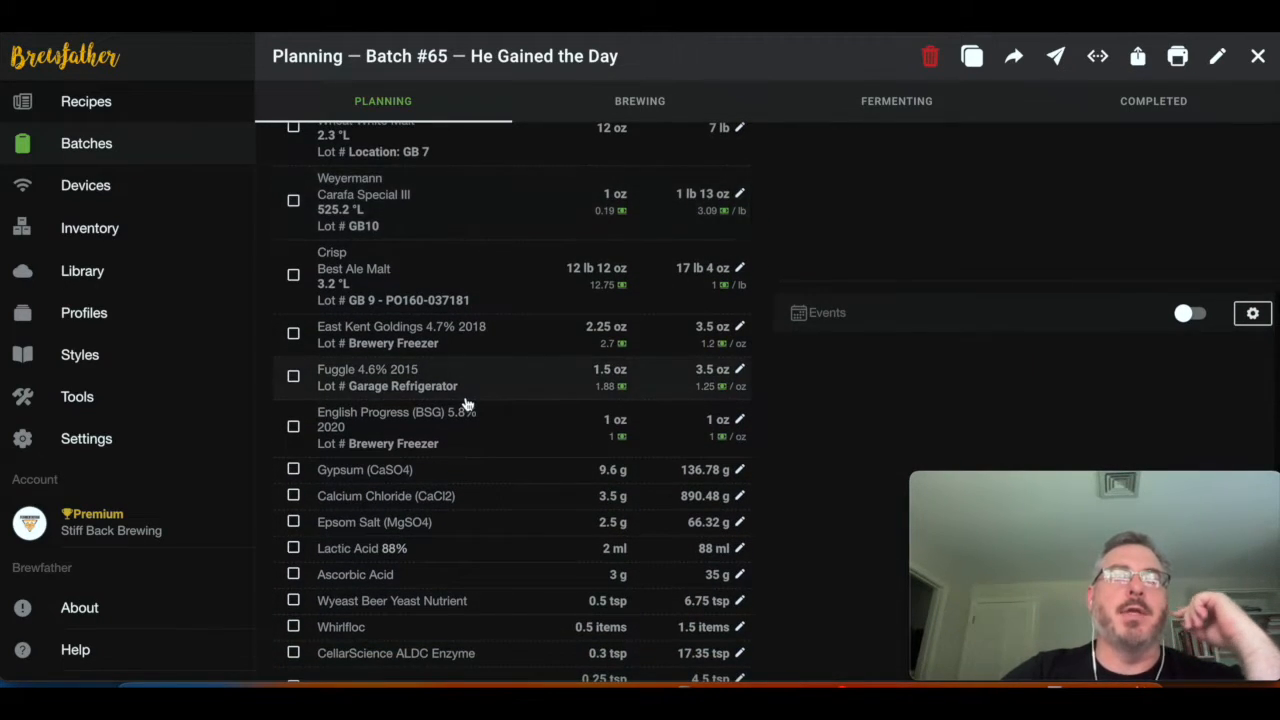
pyautogui.scroll(3, 465, 403)
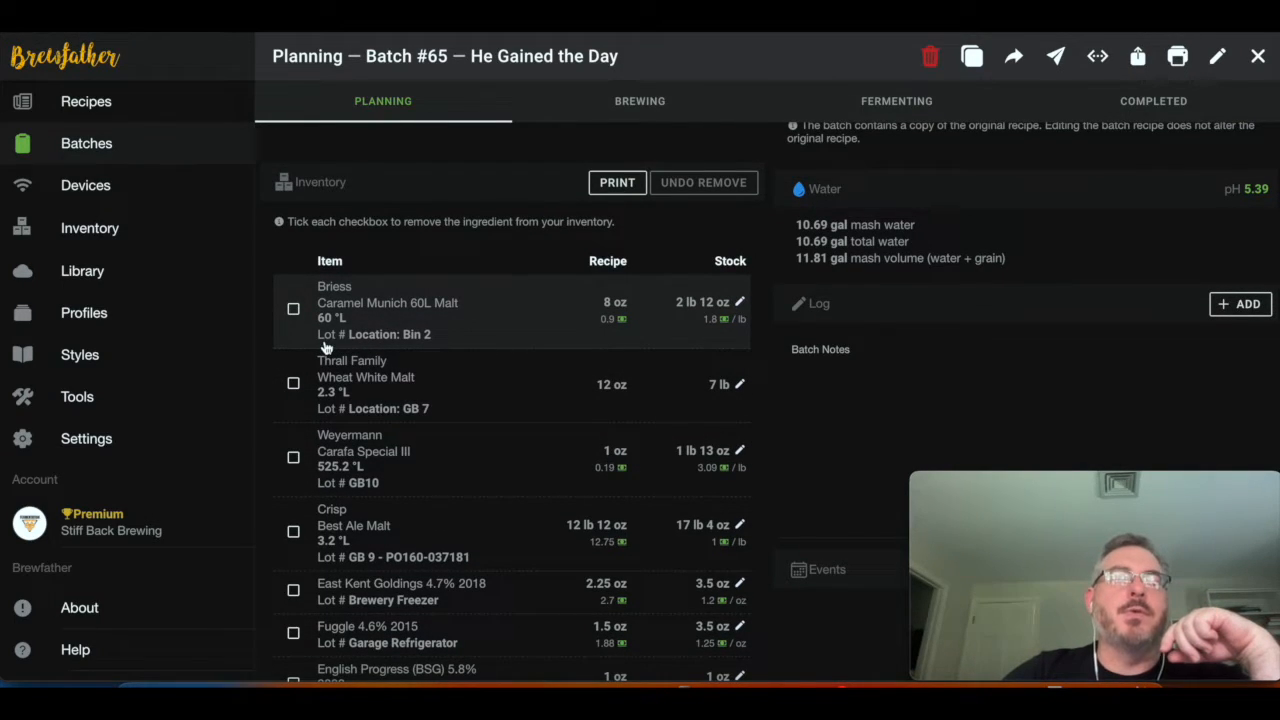
pyautogui.scroll(-1, 393, 311)
pyautogui.scroll(-1, 396, 280)
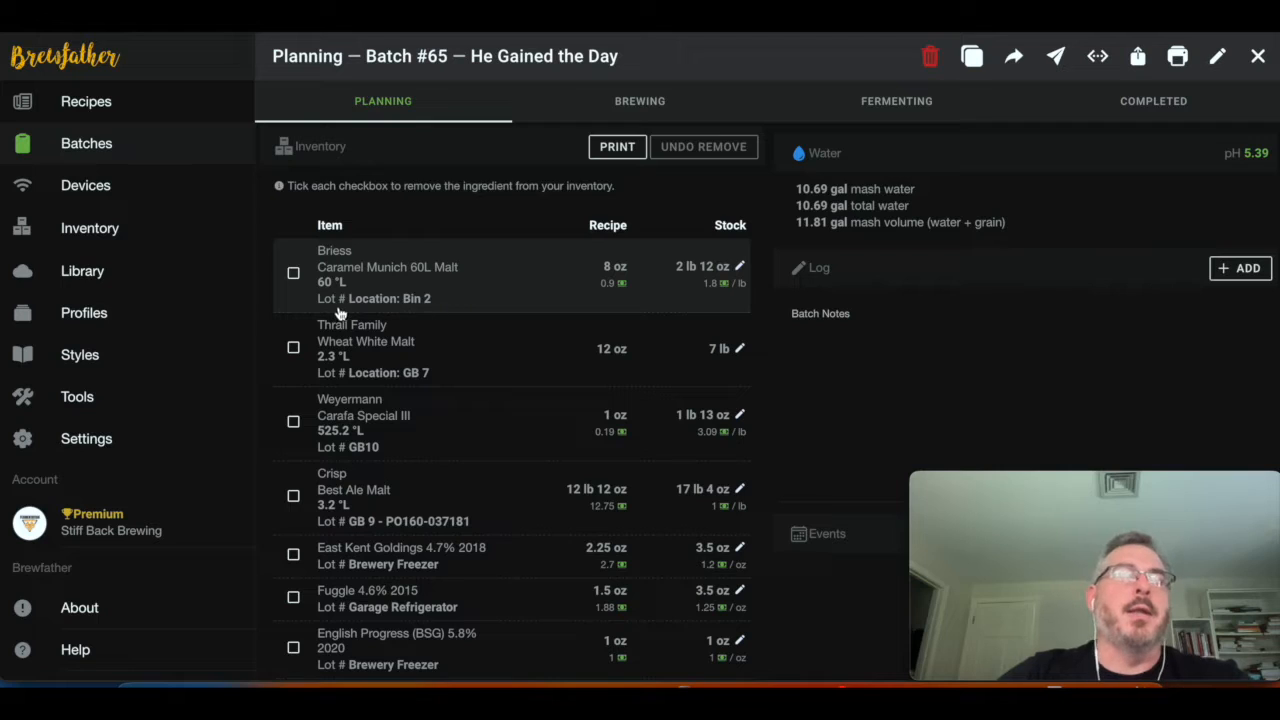
pyautogui.scroll(-1, 413, 268)
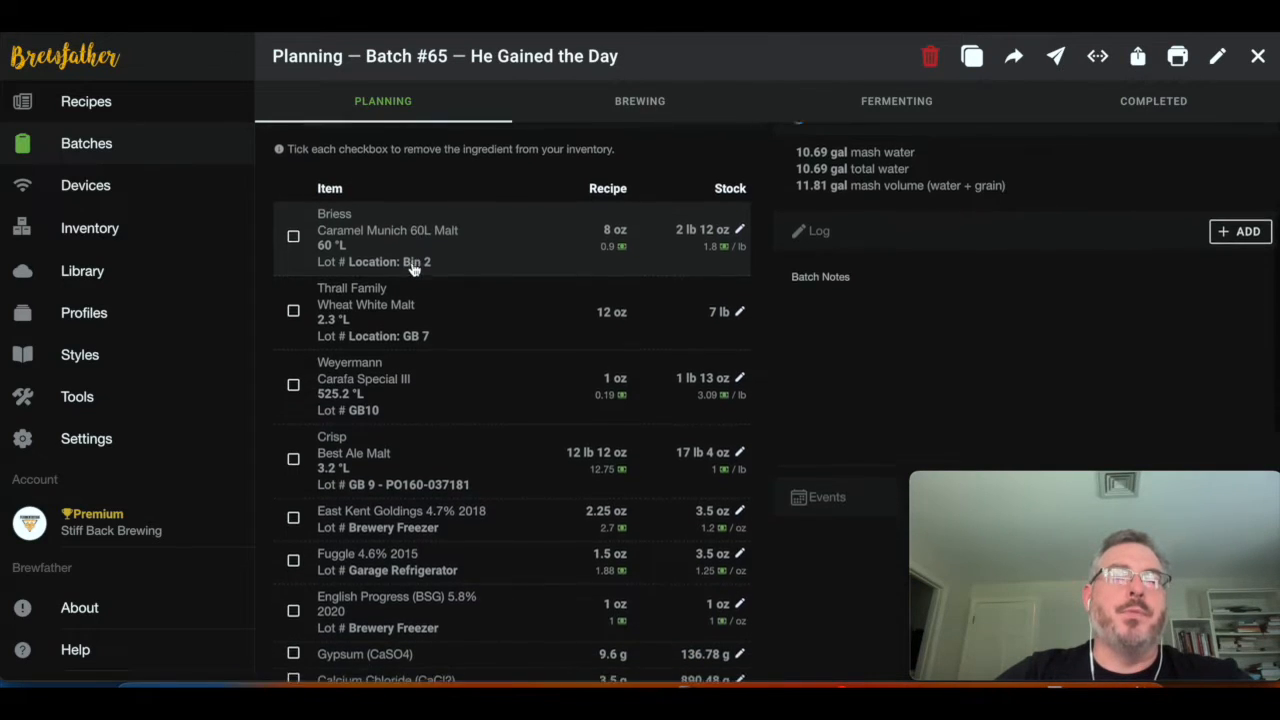
pyautogui.scroll(1, 373, 340)
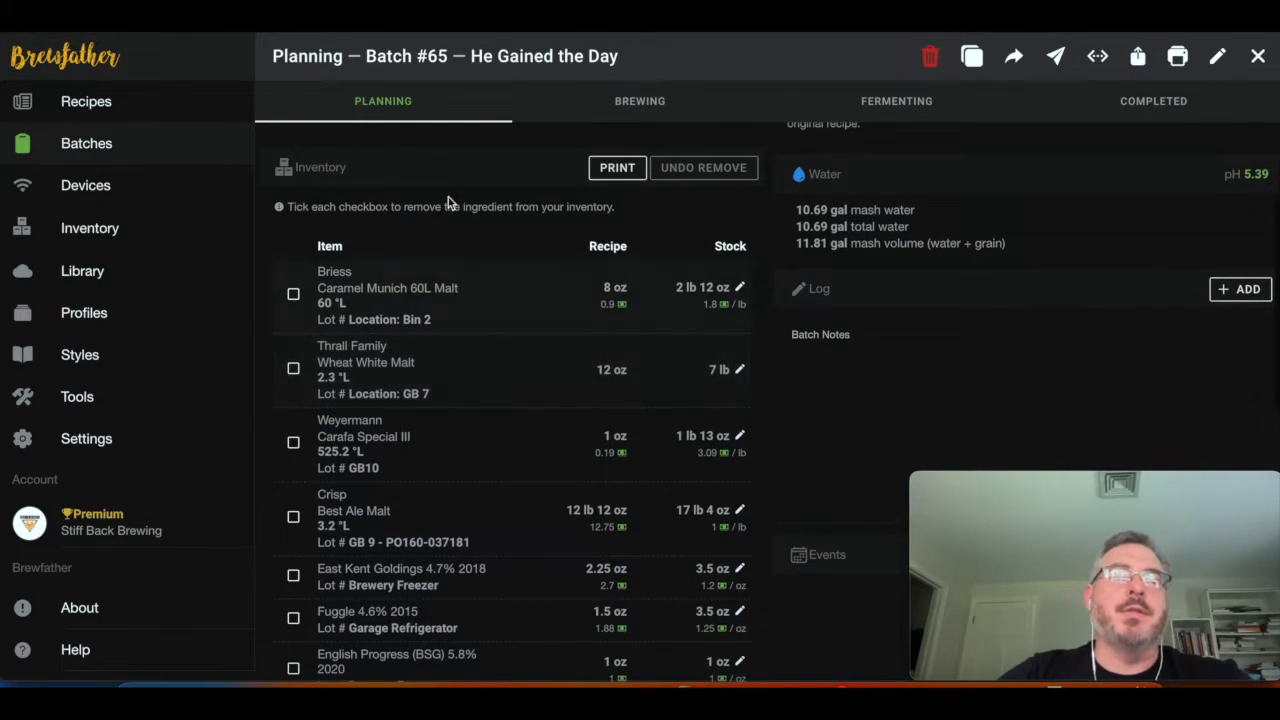
pyautogui.scroll(-1, 443, 251)
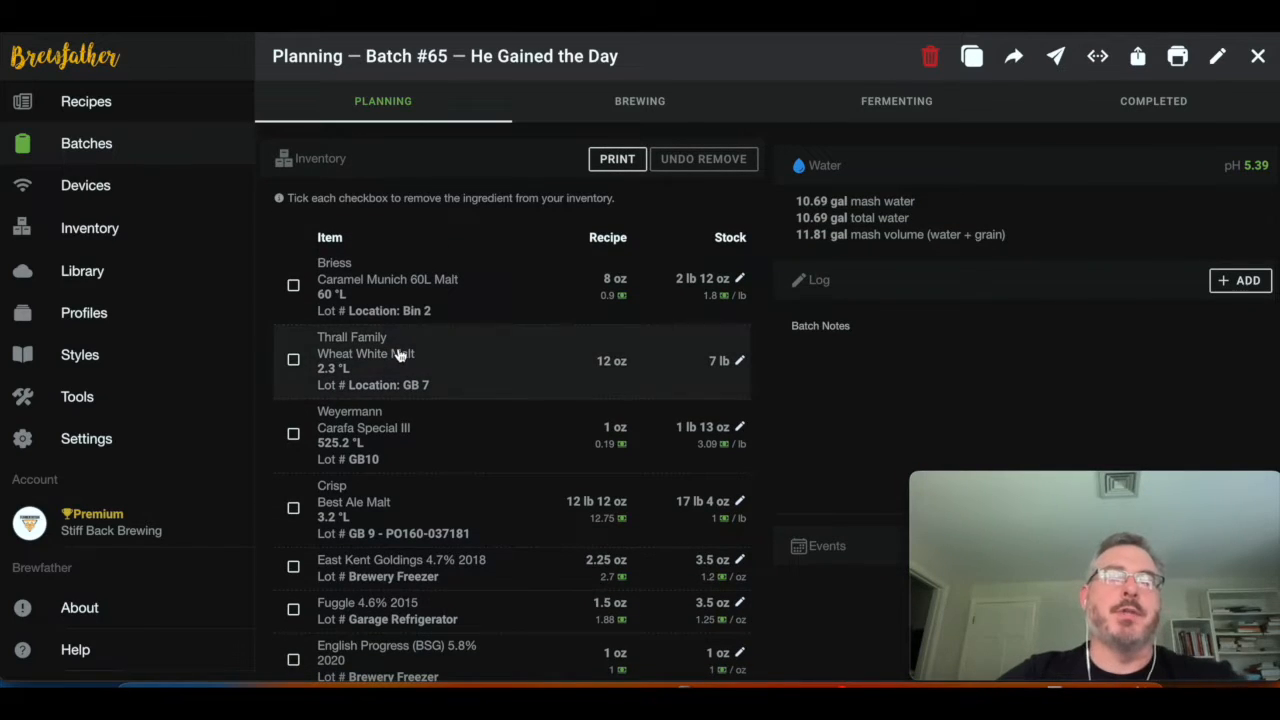
pyautogui.scroll(-1, 385, 355)
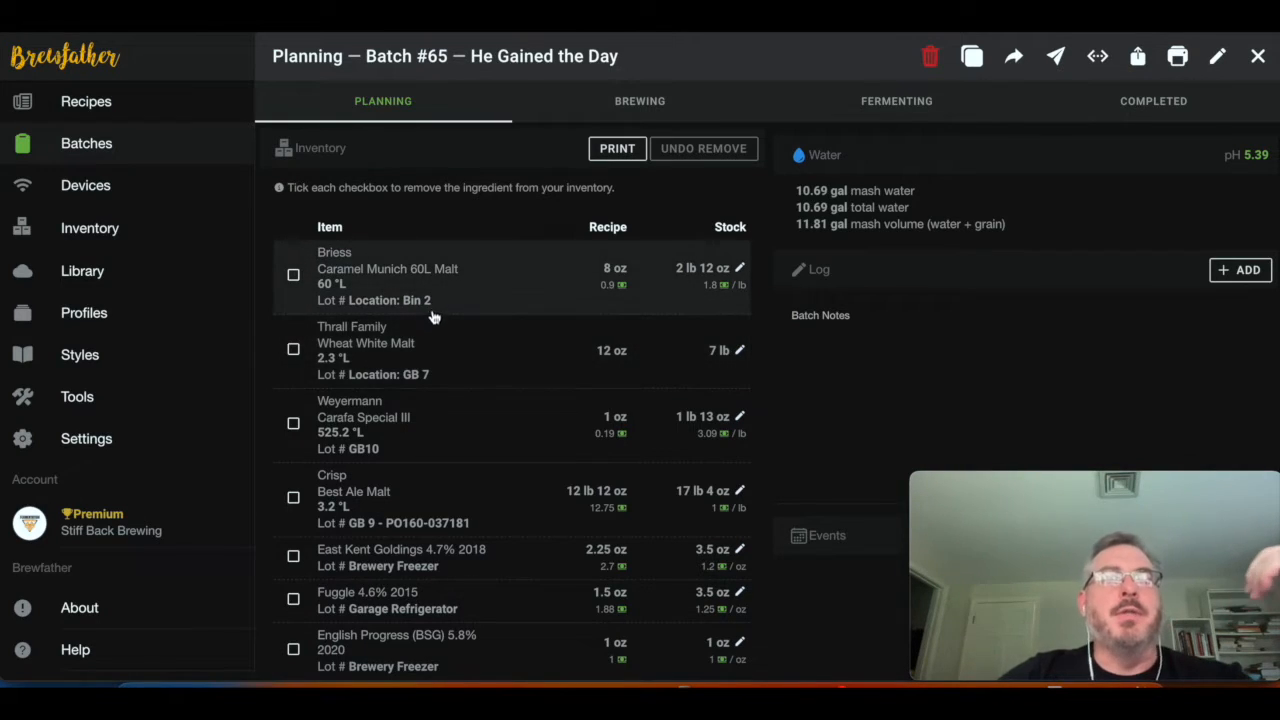
# Deduct the Caramel Munich 60L, Wheat White and Carafa Special III malts from the inventory and restore all three
pyautogui.click(295, 276)
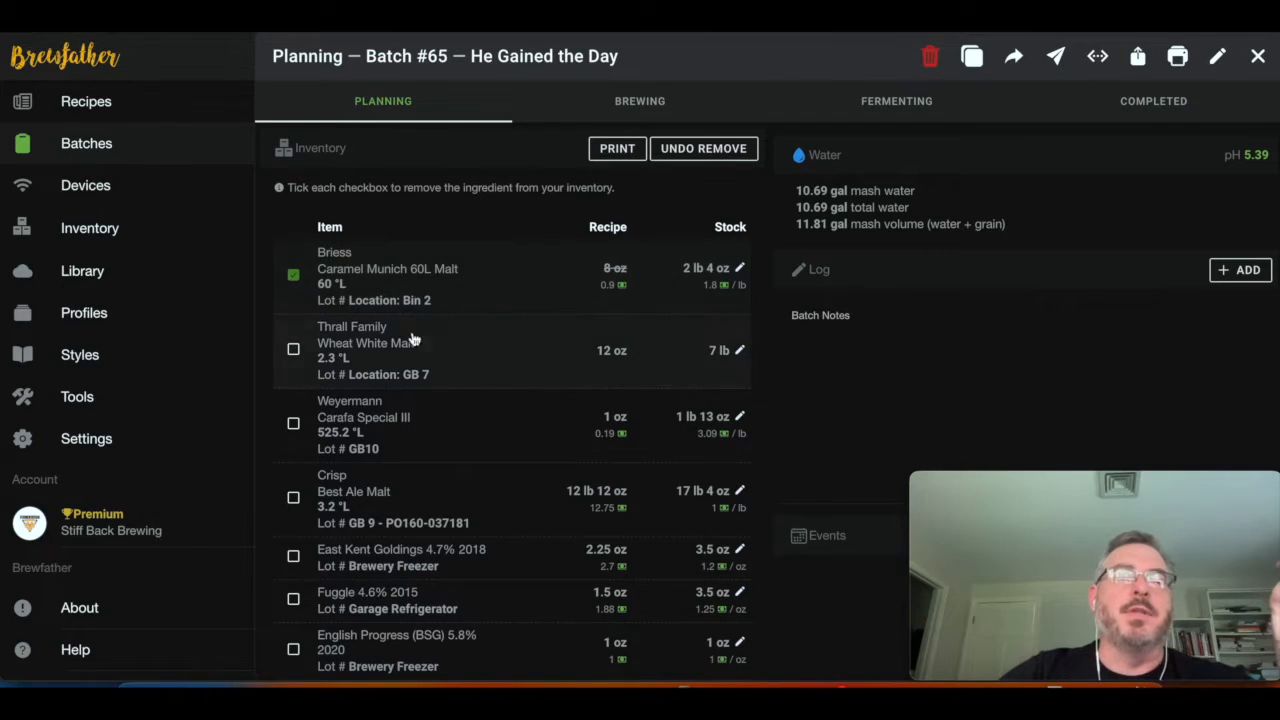
pyautogui.click(295, 349)
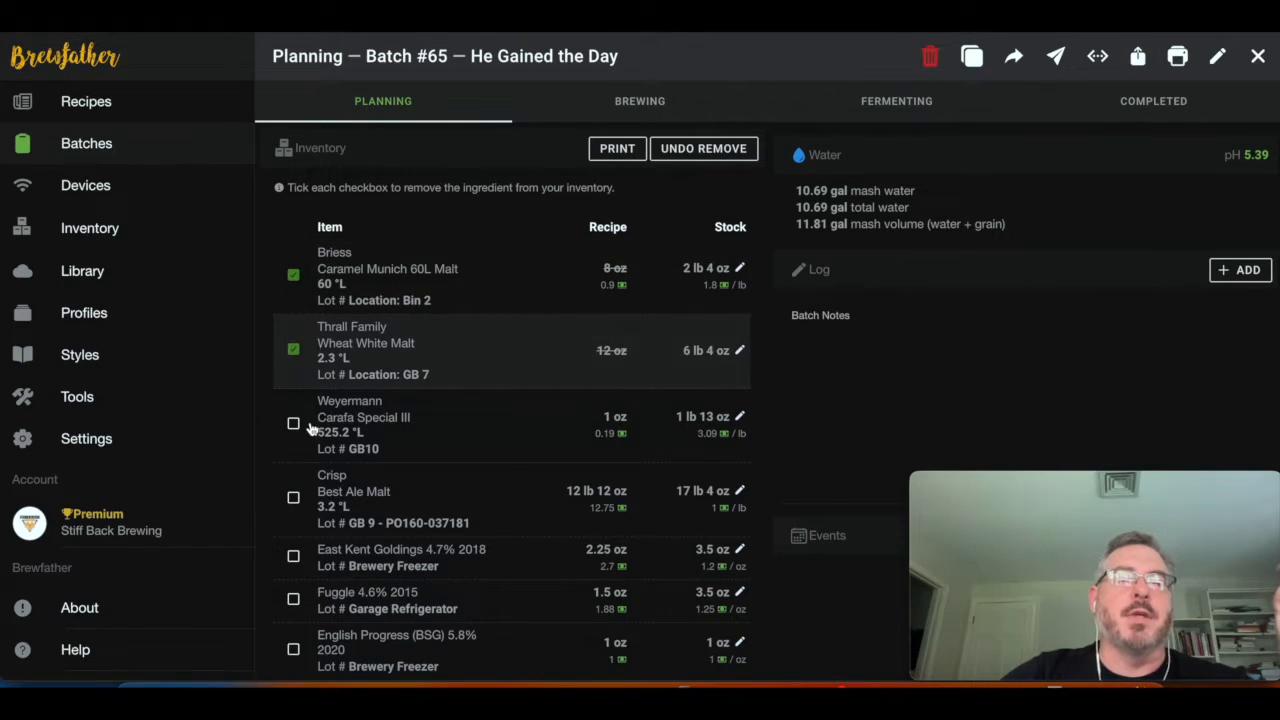
pyautogui.click(298, 424)
pyautogui.click(294, 424)
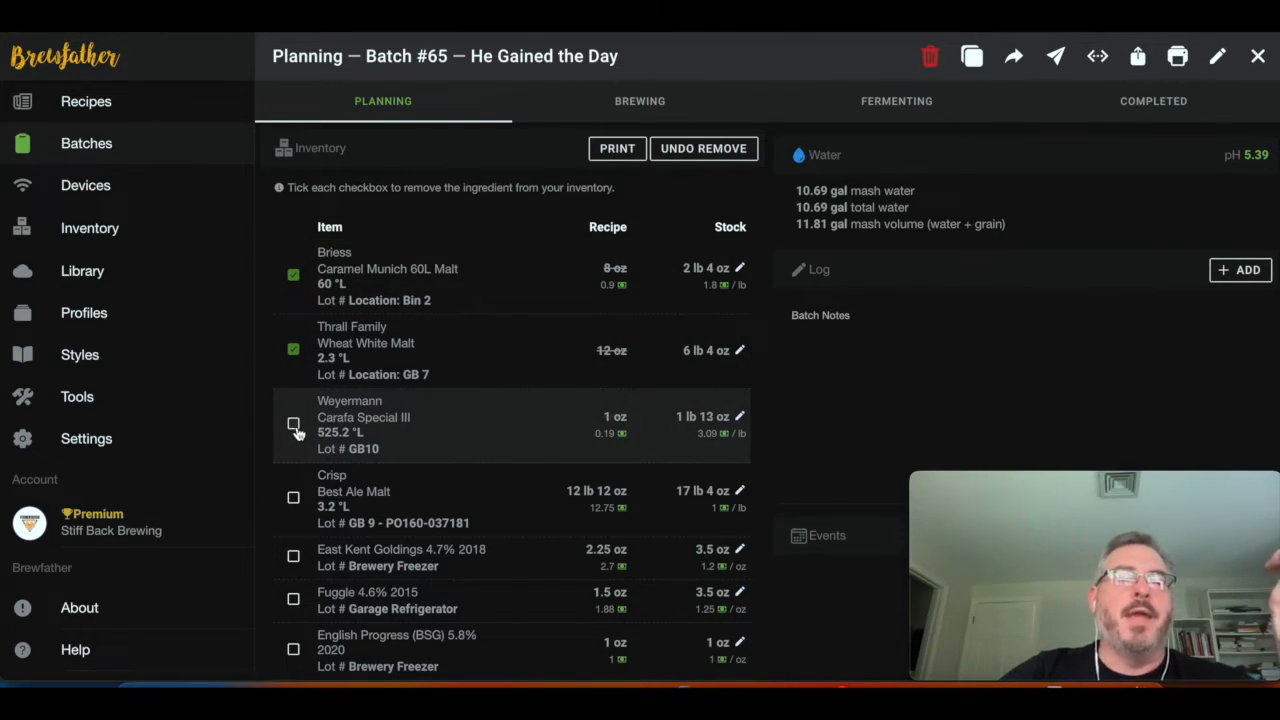
pyautogui.click(294, 349)
pyautogui.click(294, 273)
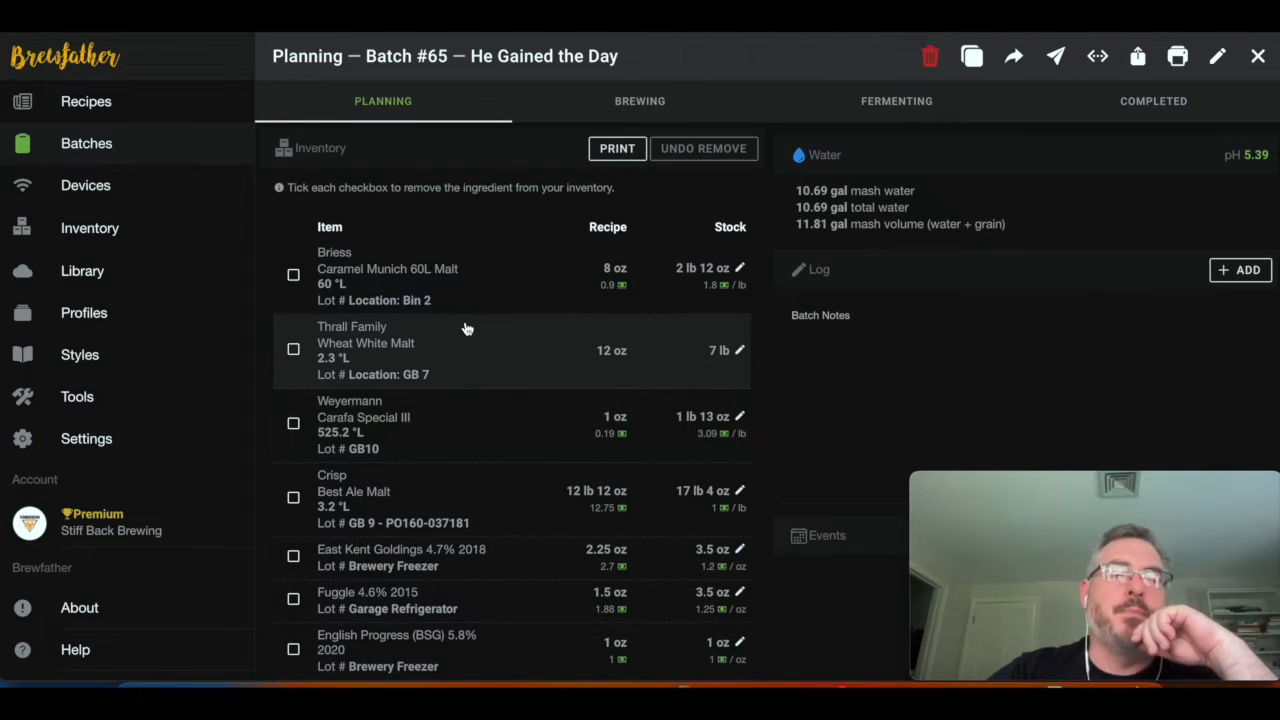
# Review the batch's malts, hops, water agents and yeast with their locations and costs, along with the batch recipe and water details
pyautogui.scroll(-1, 462, 302)
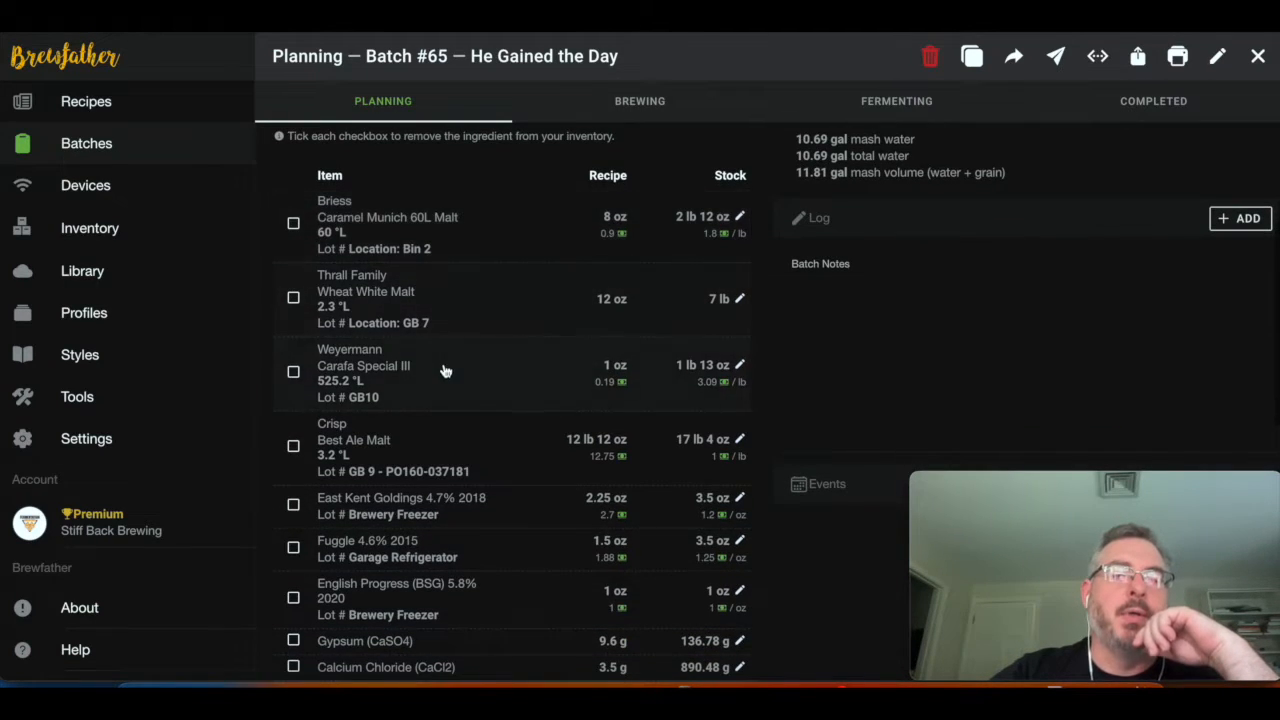
pyautogui.scroll(-1, 446, 371)
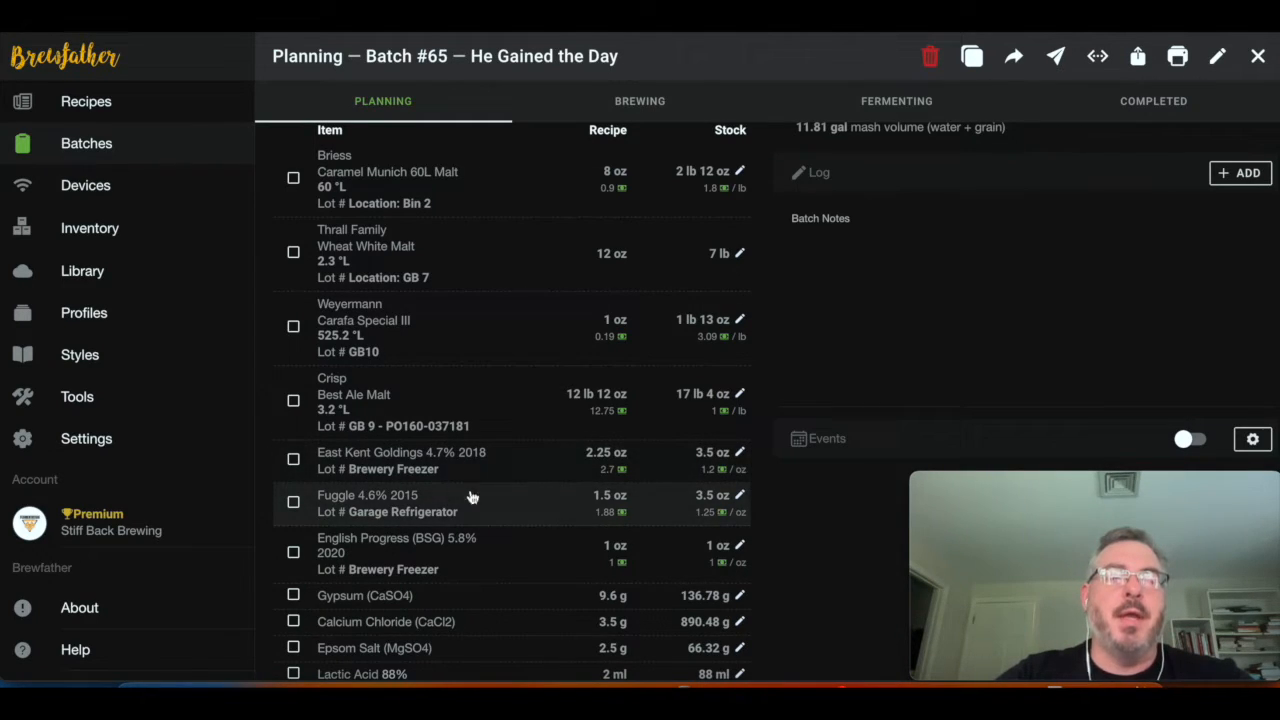
pyautogui.scroll(-1, 486, 537)
pyautogui.scroll(1, 411, 303)
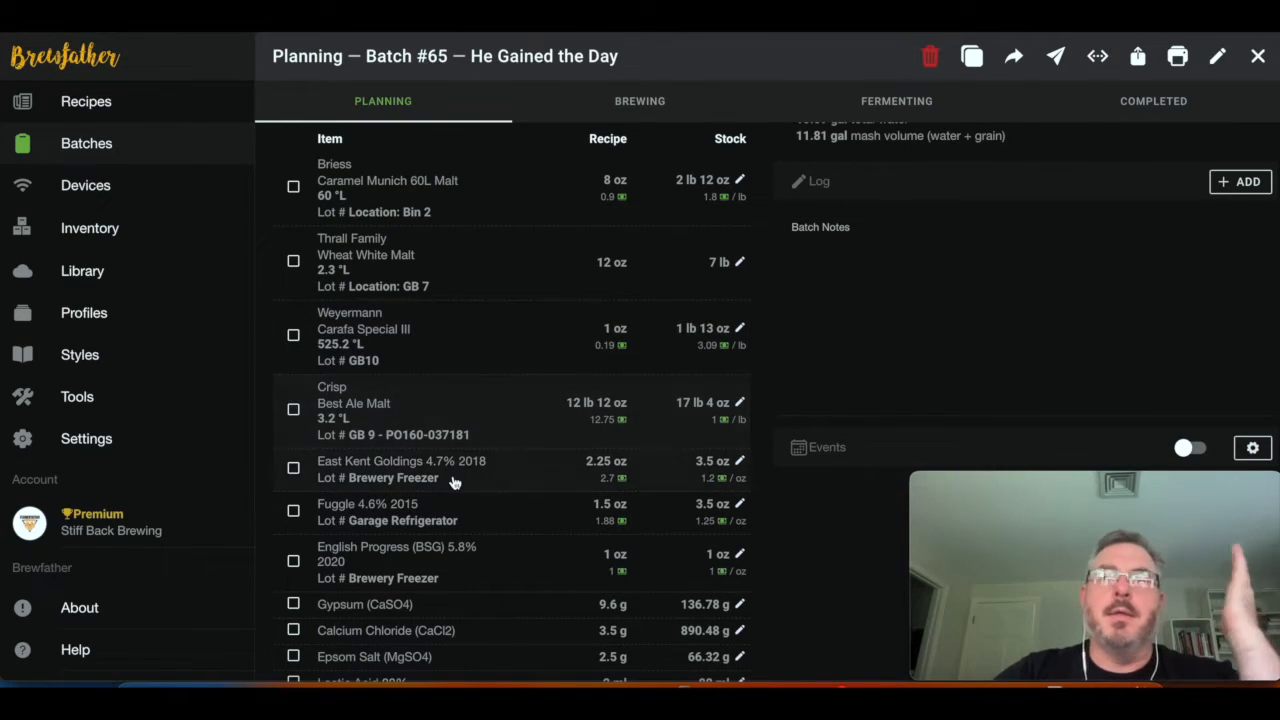
pyautogui.scroll(-5, 447, 499)
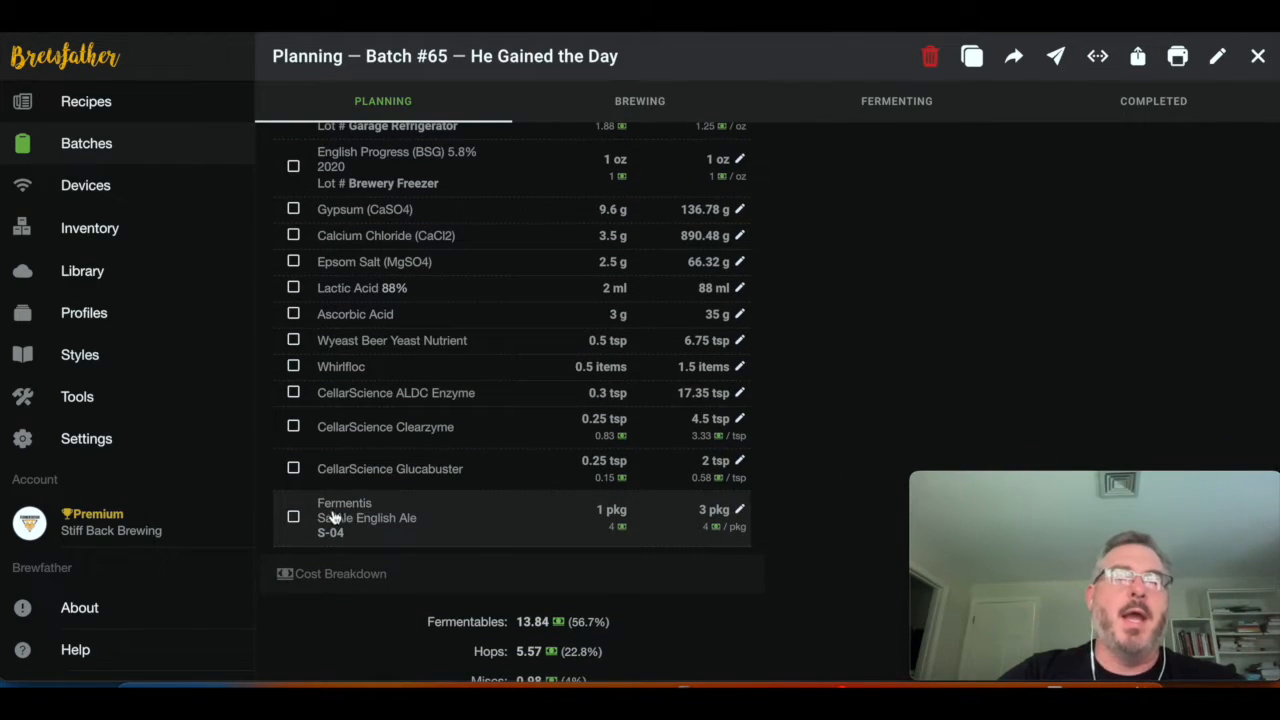
pyautogui.scroll(3, 385, 460)
pyautogui.scroll(2, 390, 458)
pyautogui.scroll(1, 390, 458)
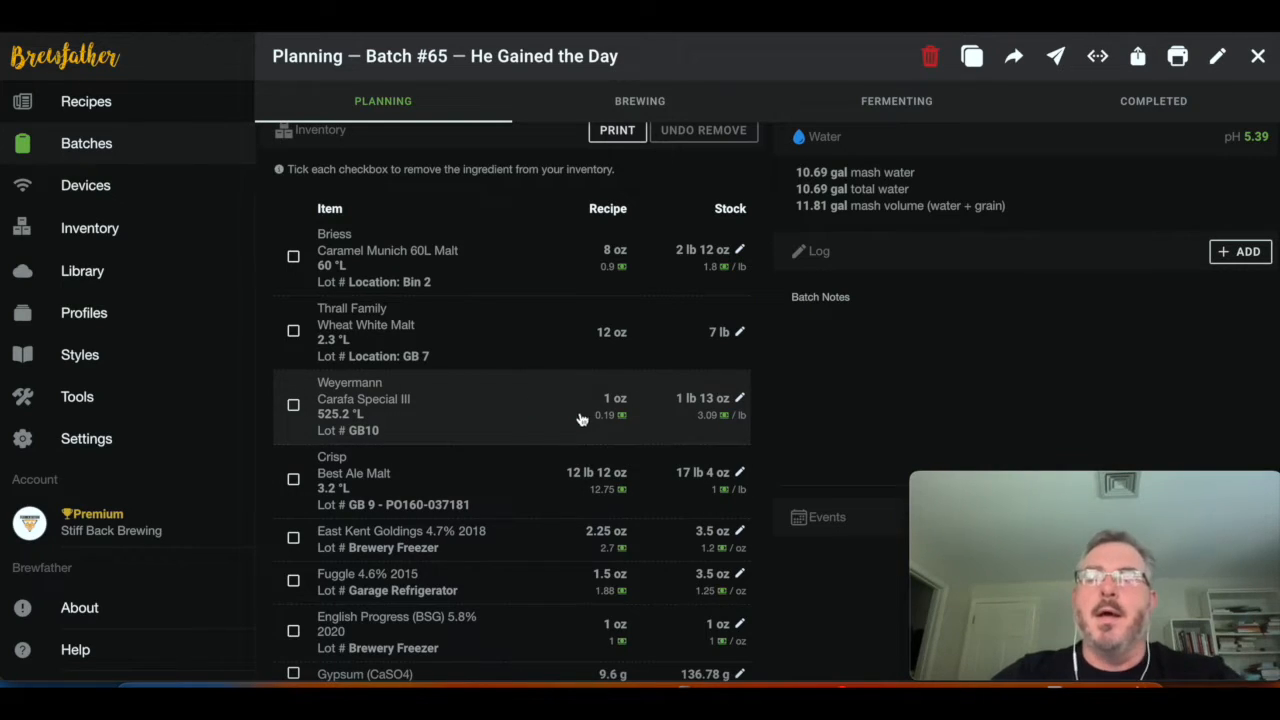
pyautogui.scroll(1, 562, 424)
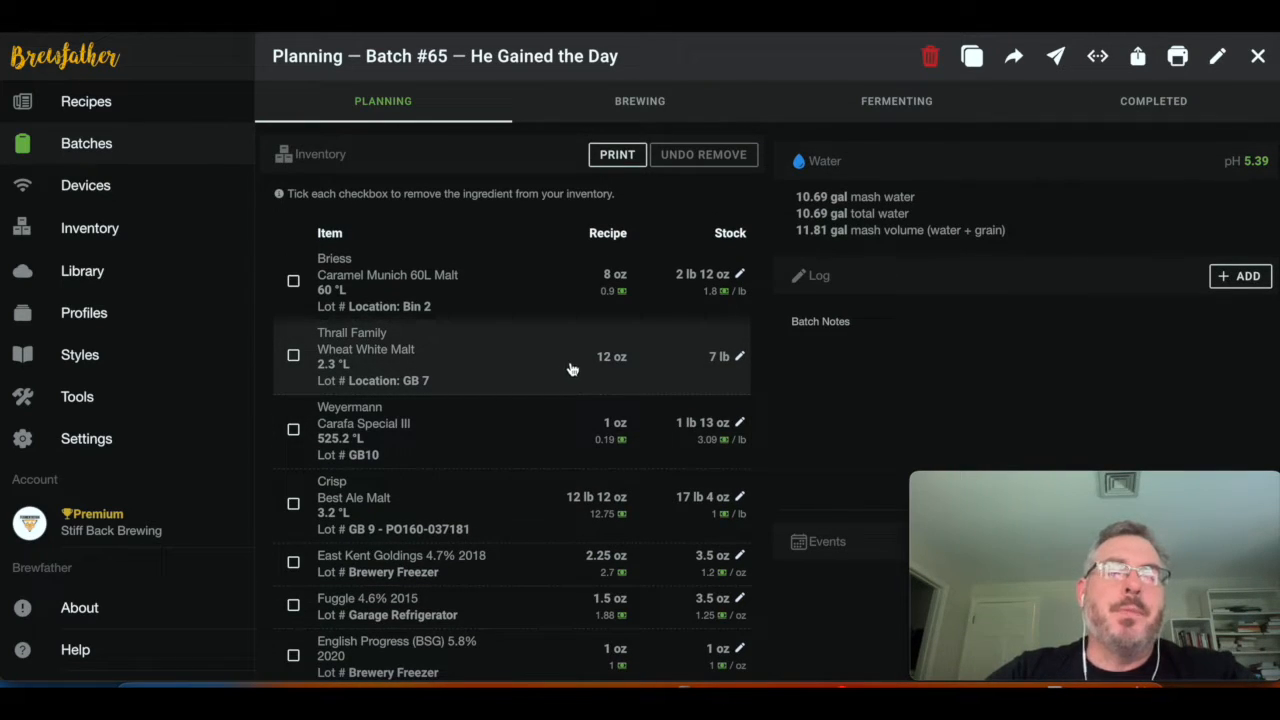
pyautogui.scroll(-1, 498, 355)
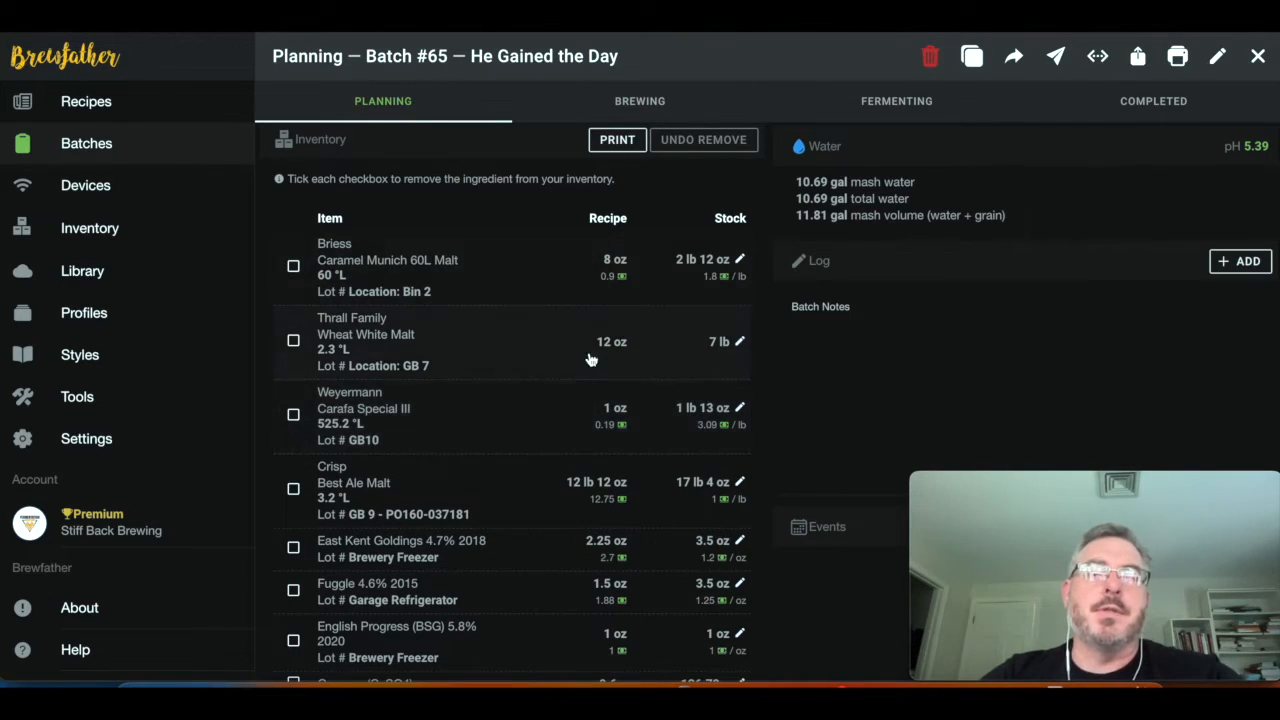
pyautogui.scroll(3, 533, 306)
pyautogui.scroll(-5, 533, 306)
pyautogui.scroll(6, 533, 306)
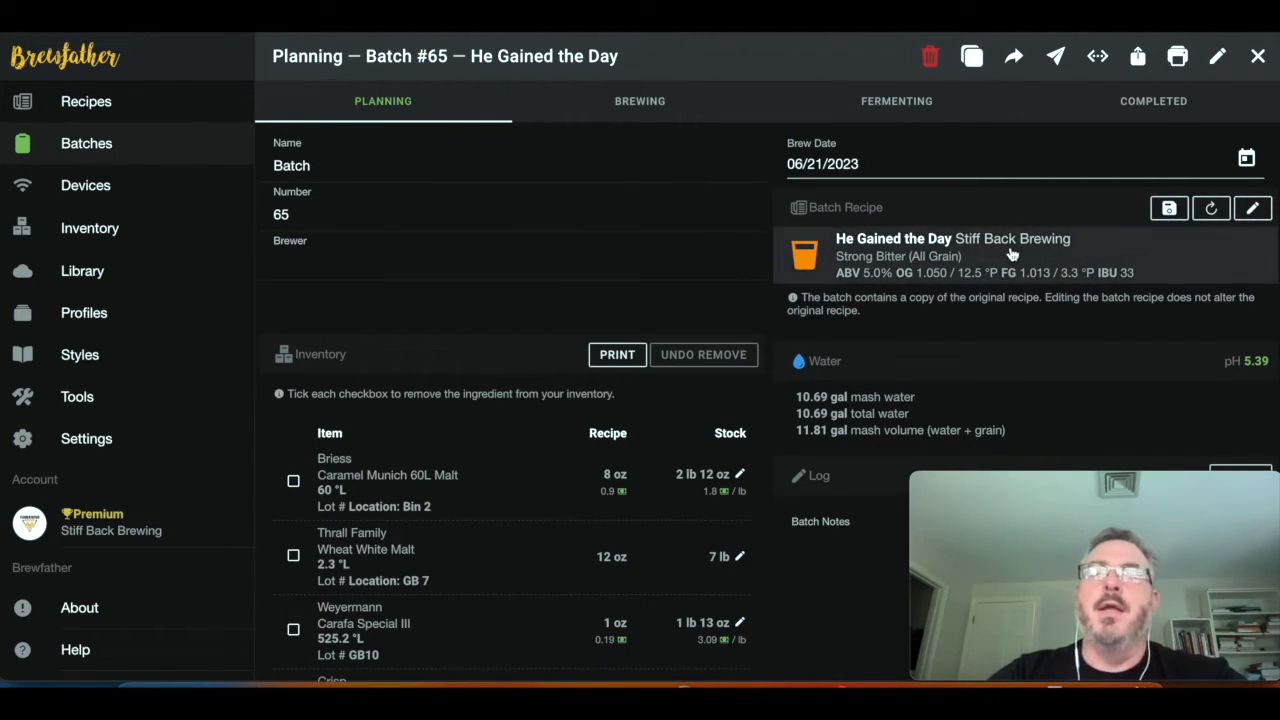
pyautogui.scroll(-1, 549, 266)
pyautogui.scroll(-1, 549, 266)
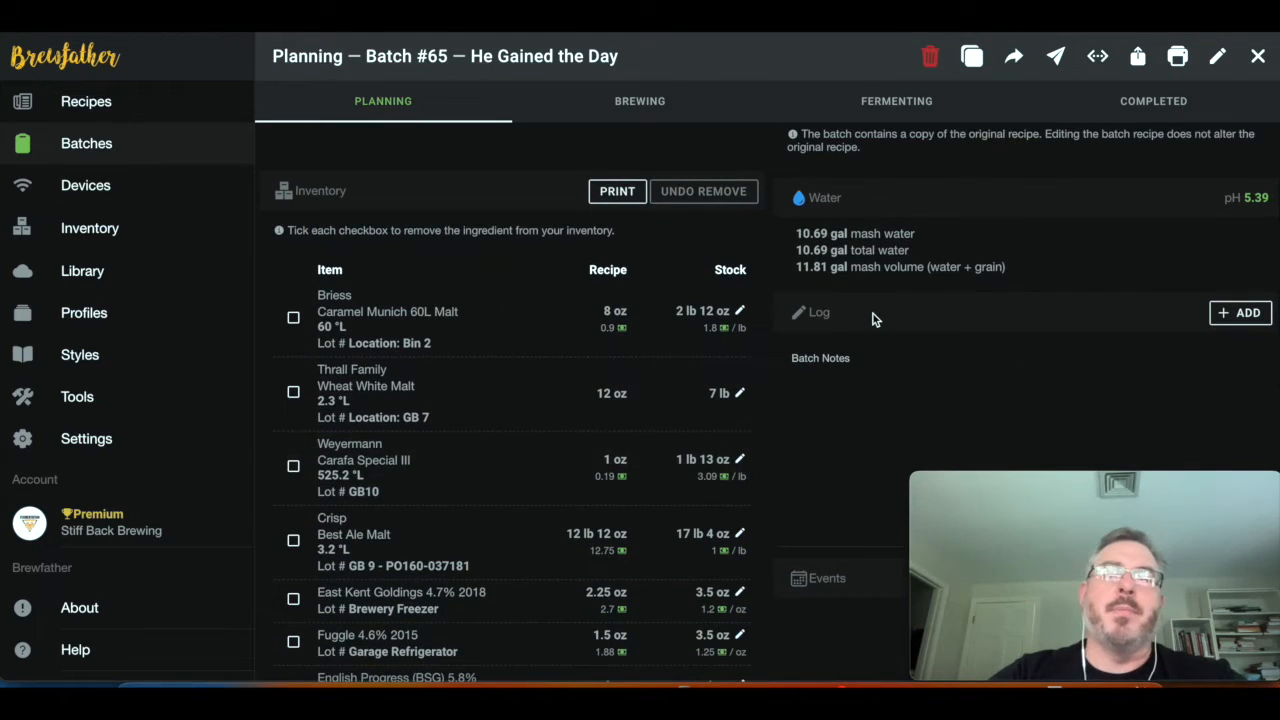
pyautogui.scroll(2, 874, 317)
# Replace the Caramel Munich 60L Malt in the batch recipe with Great Western Crystal 2-Row, keeping 8 oz, and save the batch recipe
pyautogui.click(1251, 203)
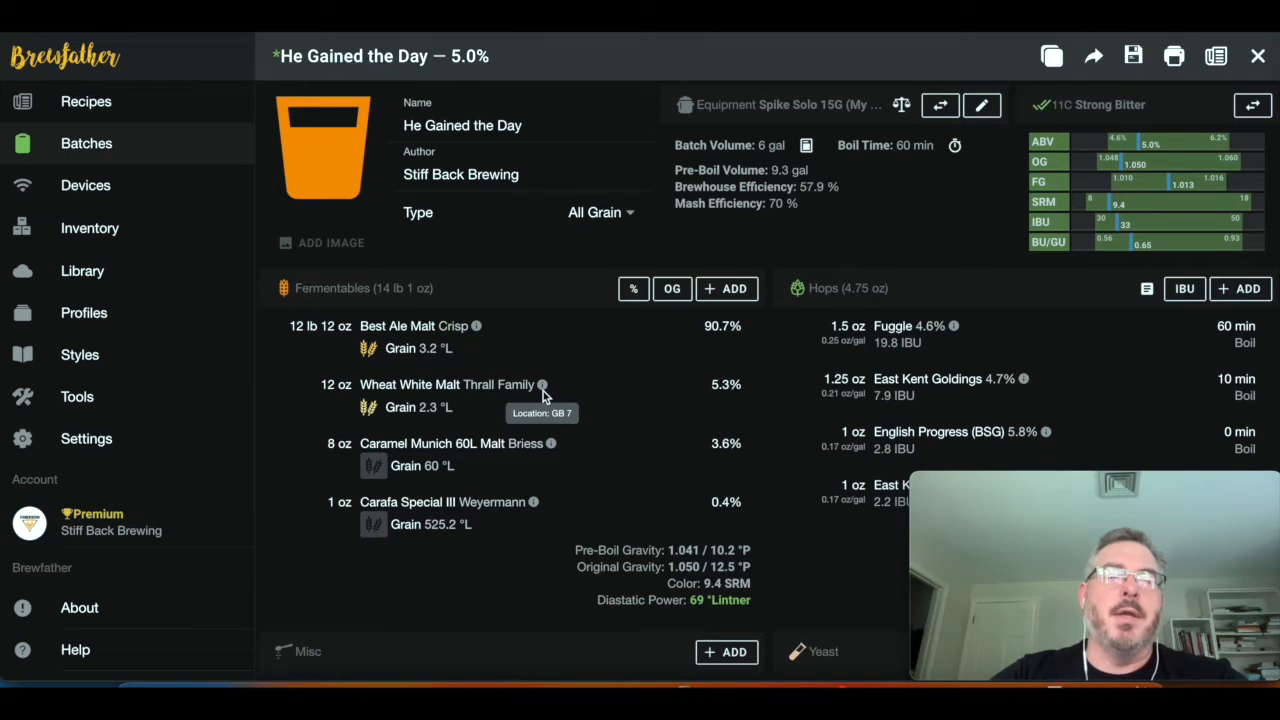
pyautogui.scroll(-1, 474, 355)
pyautogui.click(474, 355)
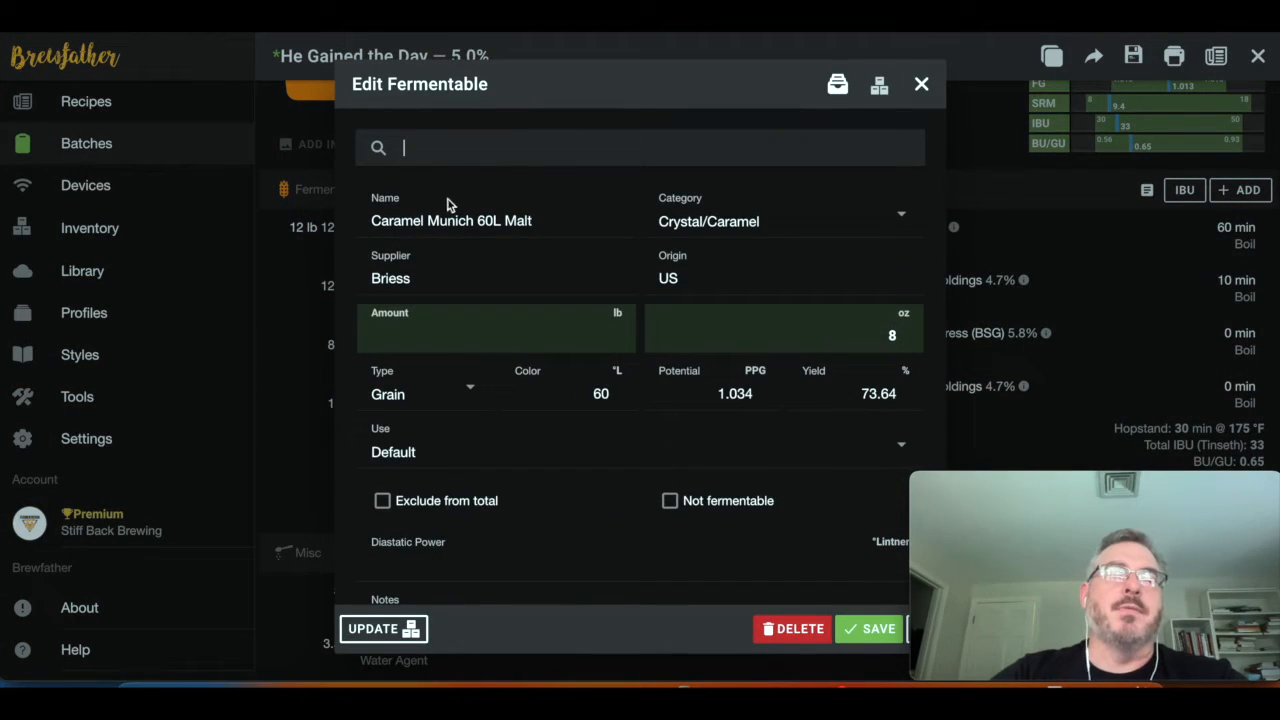
pyautogui.click(472, 152)
pyautogui.write('crys')
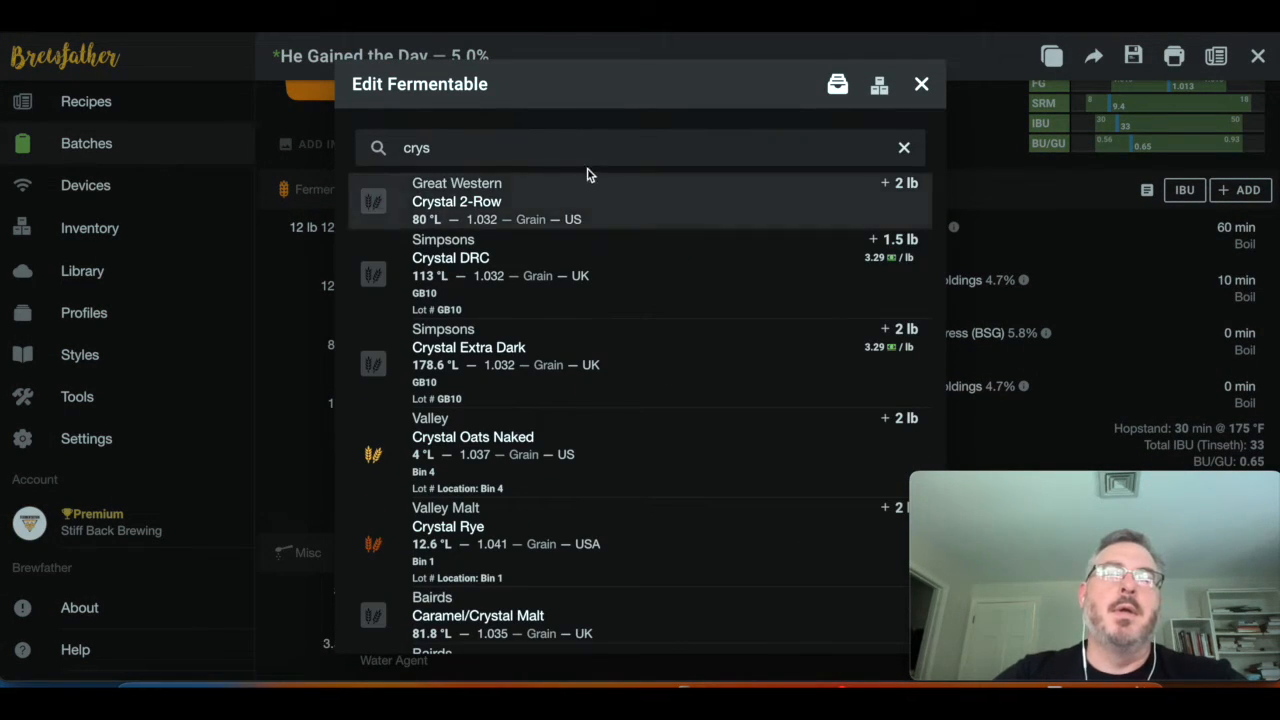
pyautogui.click(452, 195)
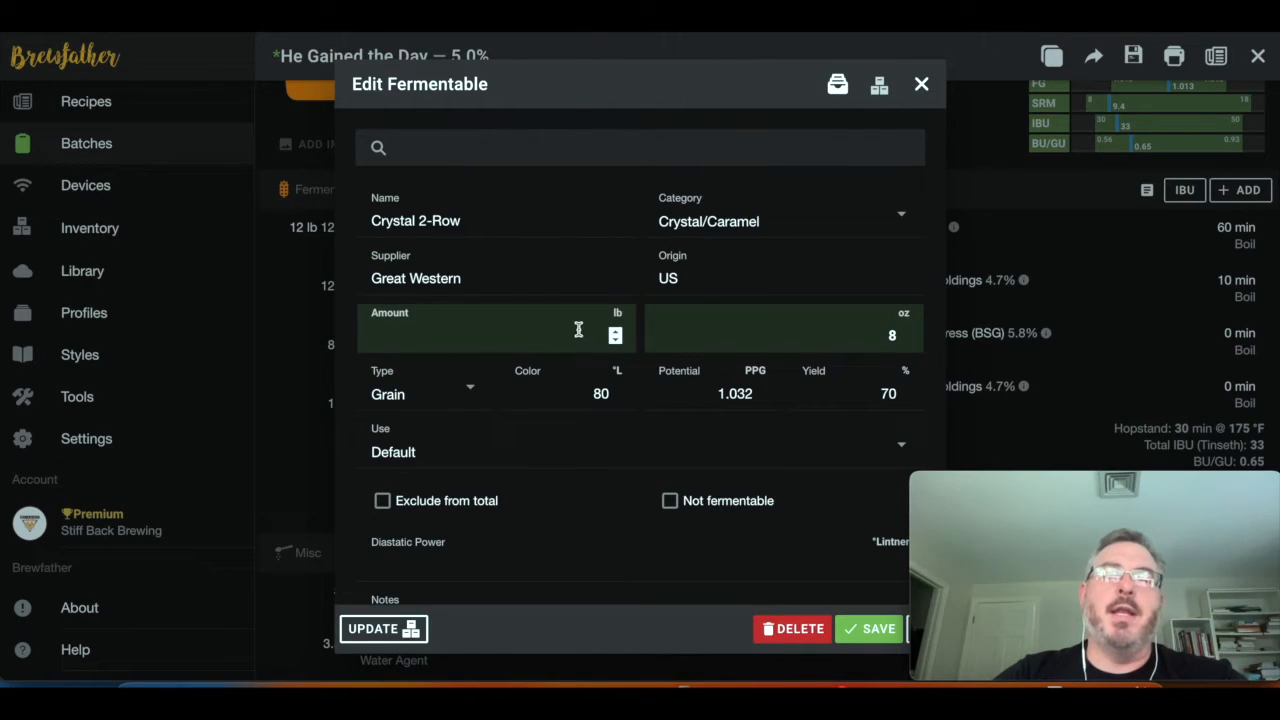
pyautogui.moveTo(879, 572)
pyautogui.click(878, 628)
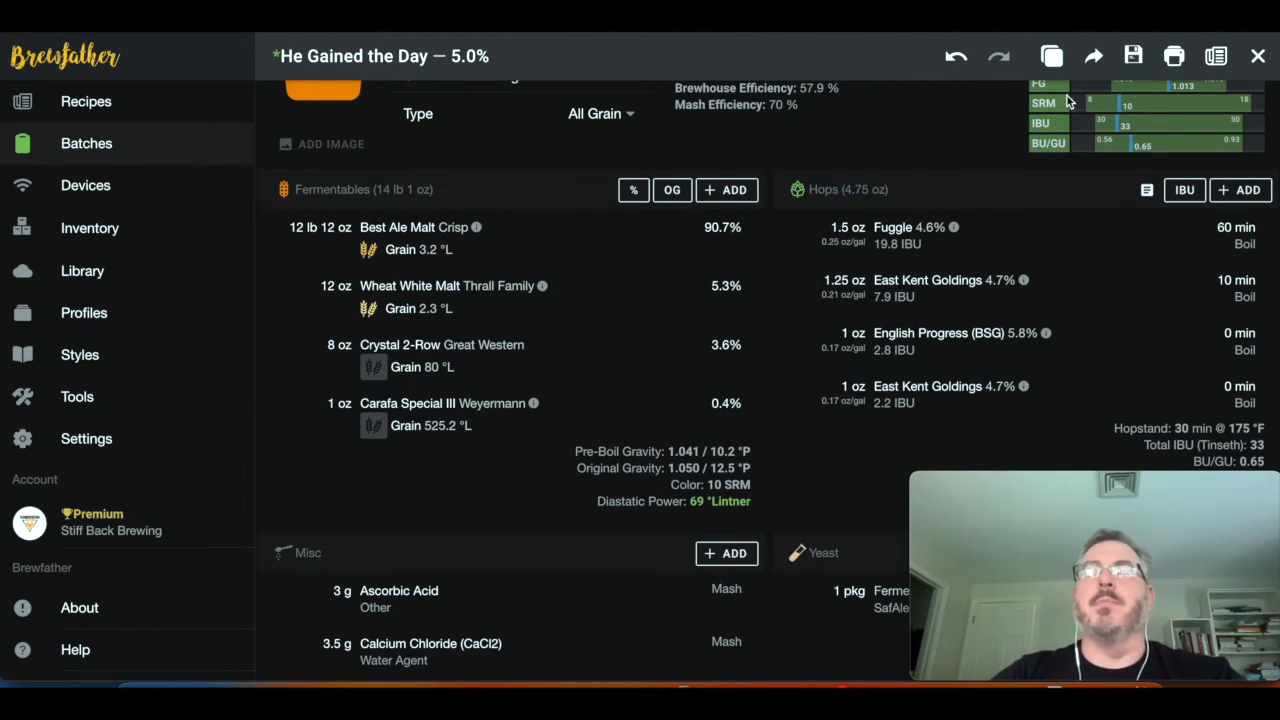
pyautogui.click(1258, 56)
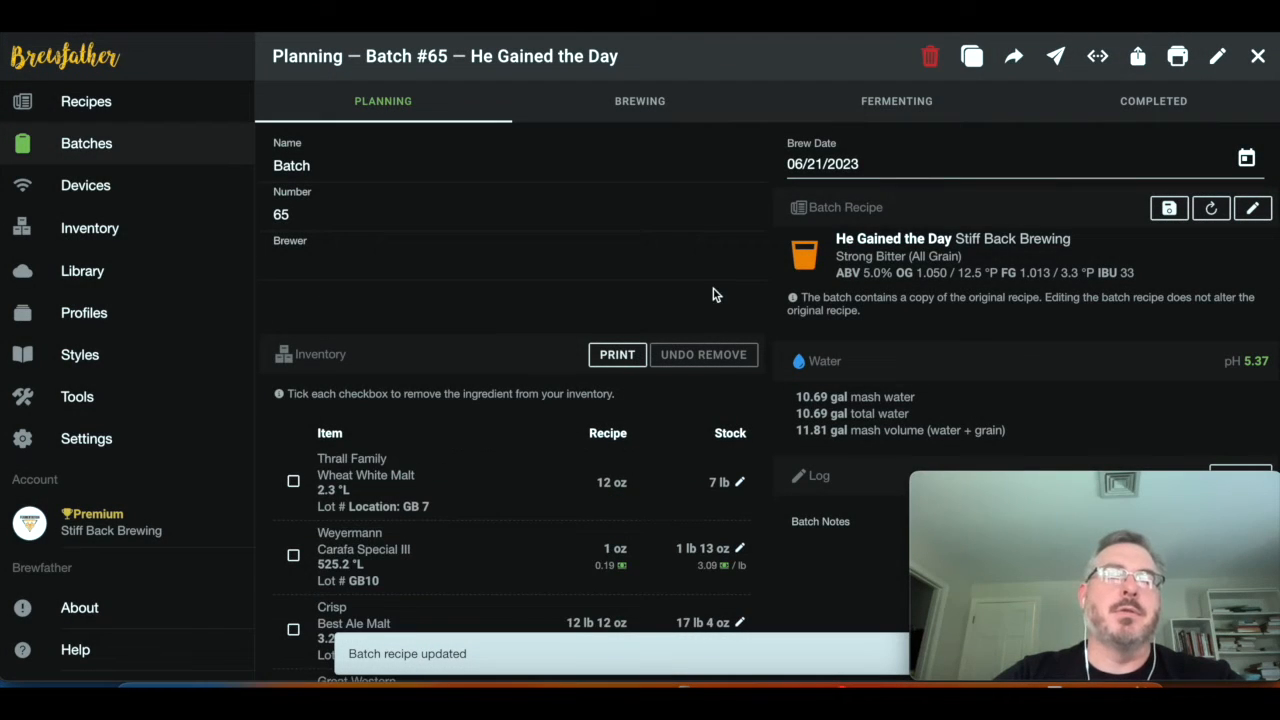
# Check the batch's inventory list for the substituted malt and the remaining ingredients
pyautogui.scroll(-3, 471, 305)
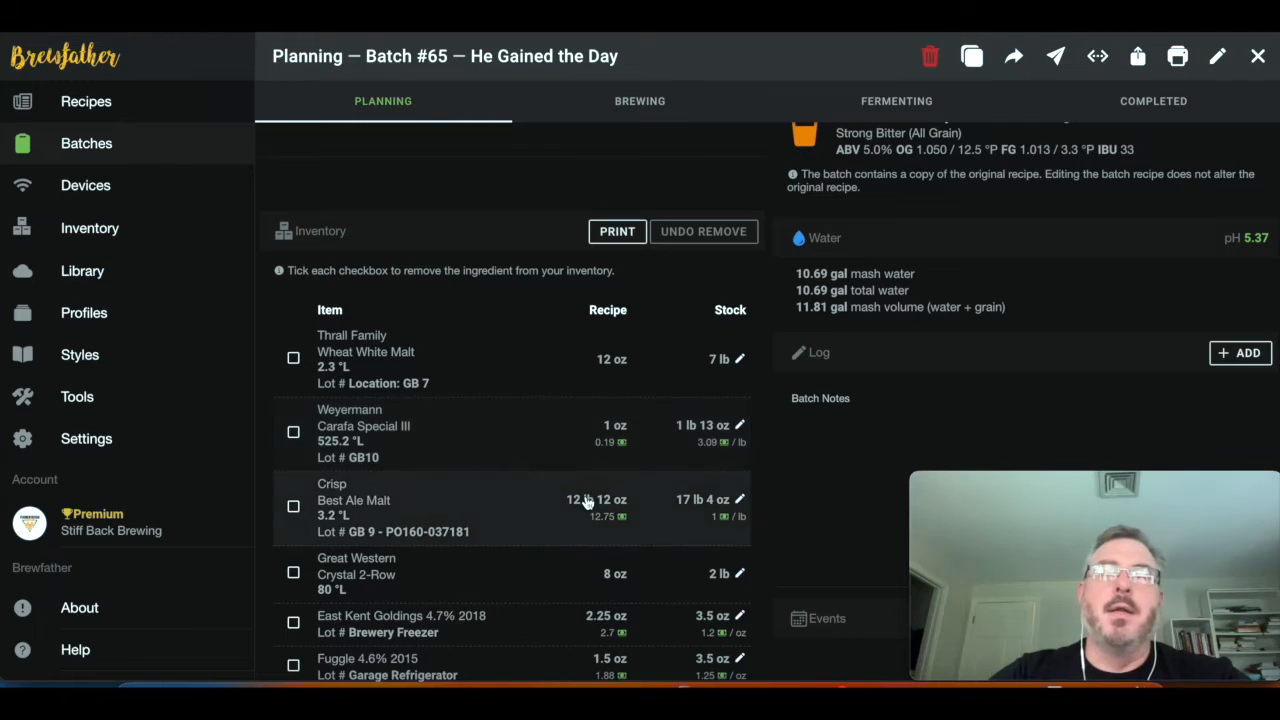
pyautogui.scroll(1, 732, 360)
pyautogui.scroll(2, 732, 360)
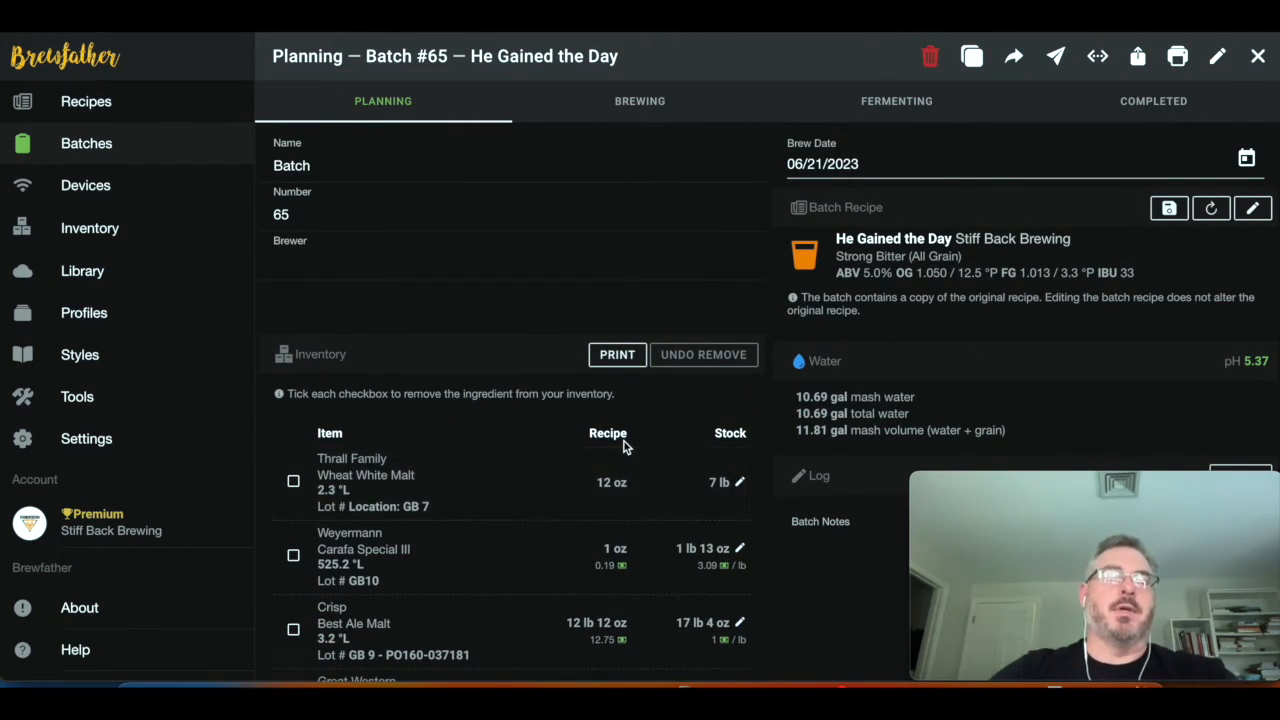
pyautogui.scroll(-5, 624, 443)
pyautogui.scroll(-3, 624, 447)
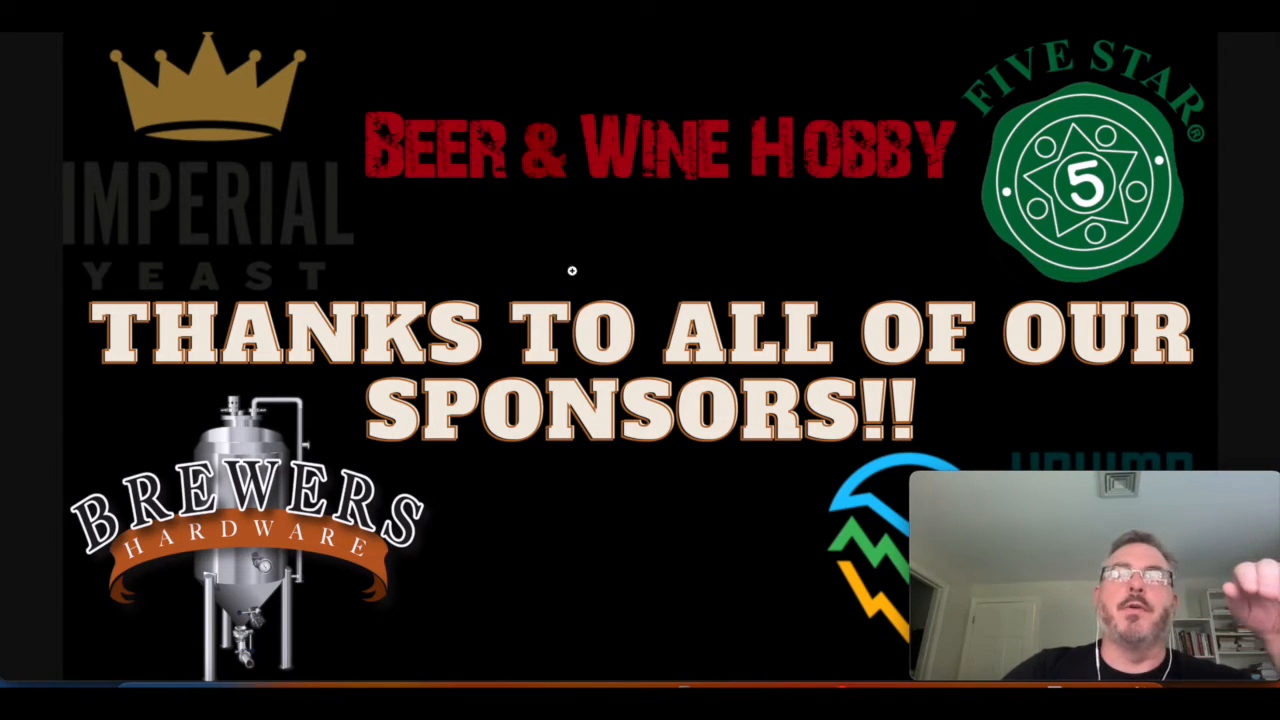
pyautogui.moveTo(1016, 516)
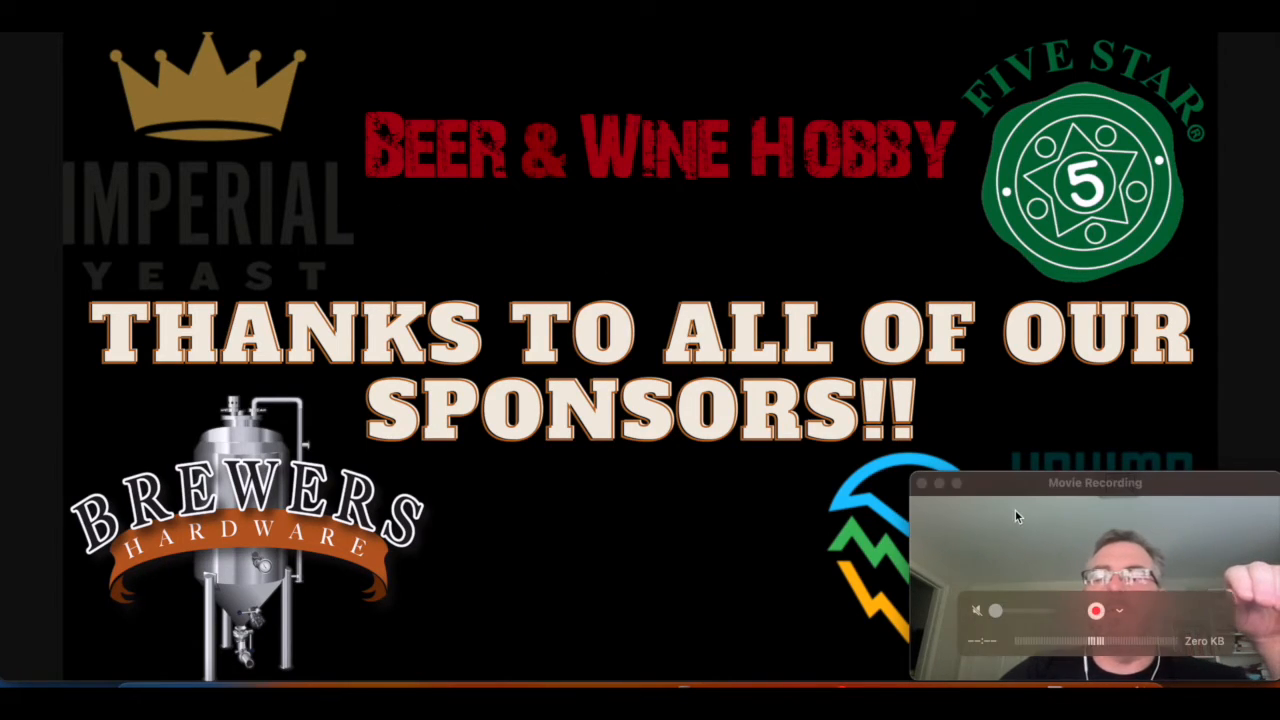
pyautogui.click(940, 485)
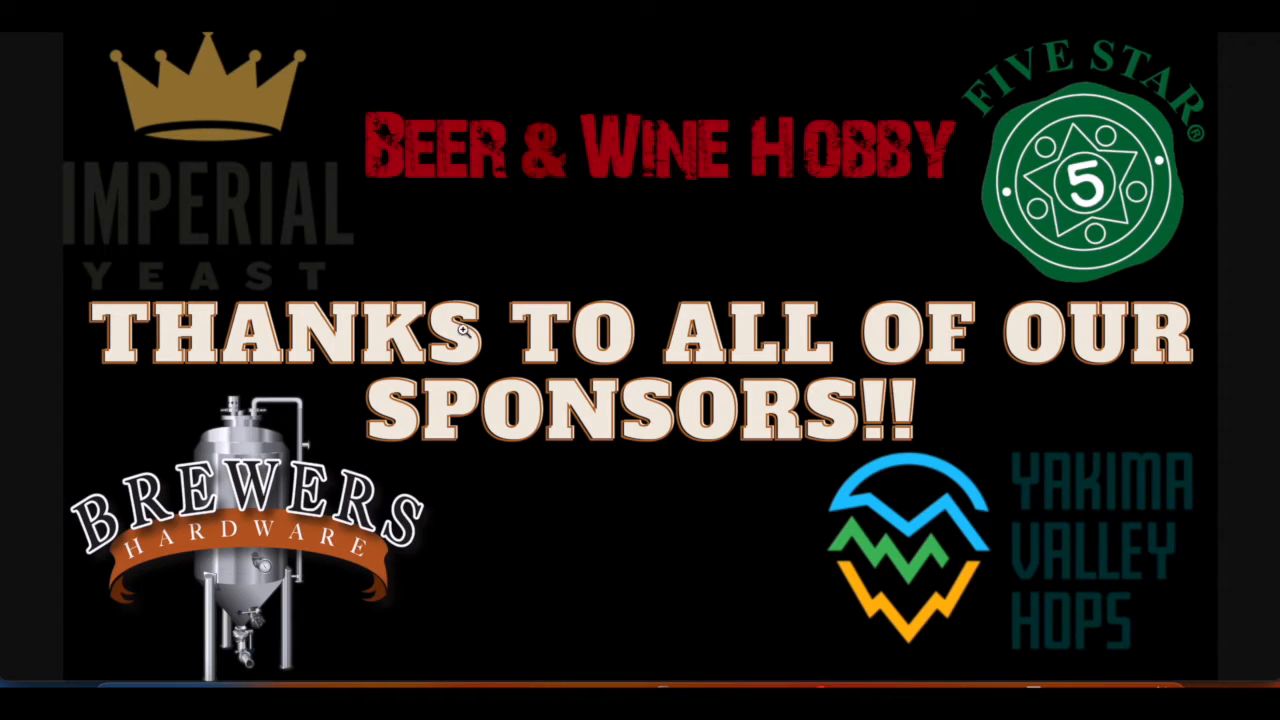